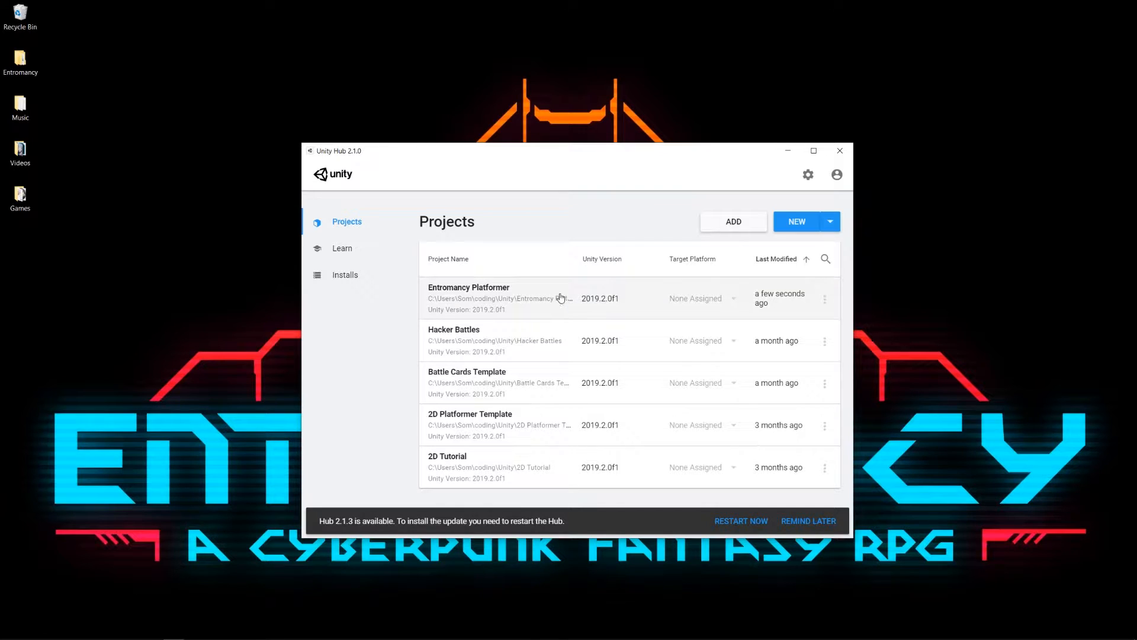
# Open the Entromancy Platformer project and bring its city background into view in the scene.
pyautogui.click(516, 307)
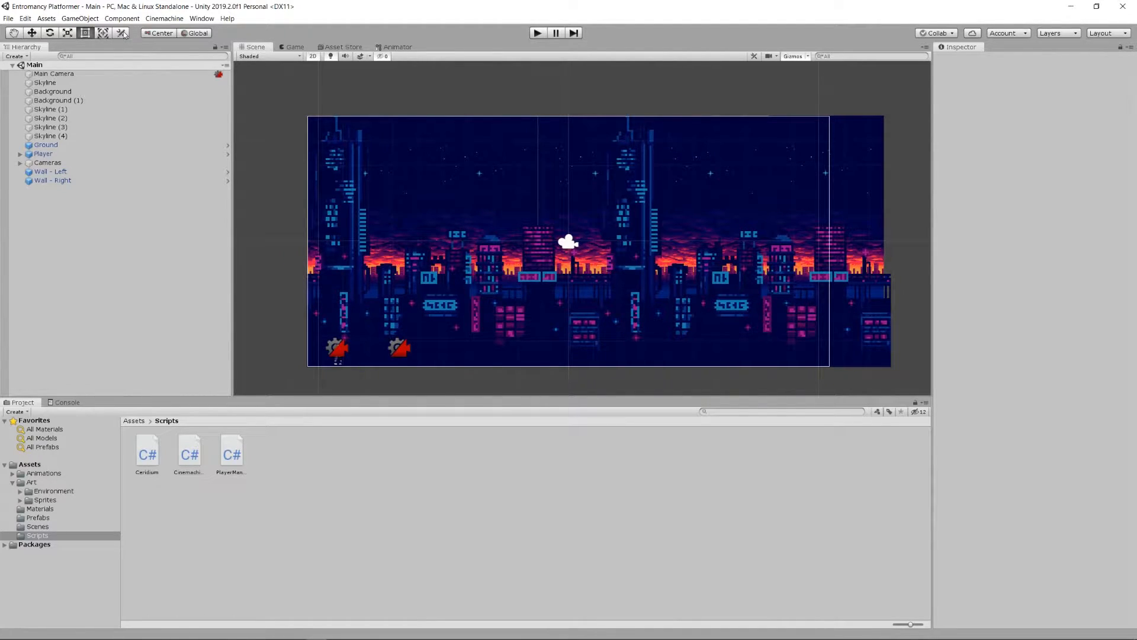
pyautogui.click(14, 34)
pyautogui.moveTo(538, 219); pyautogui.dragTo(499, 209)
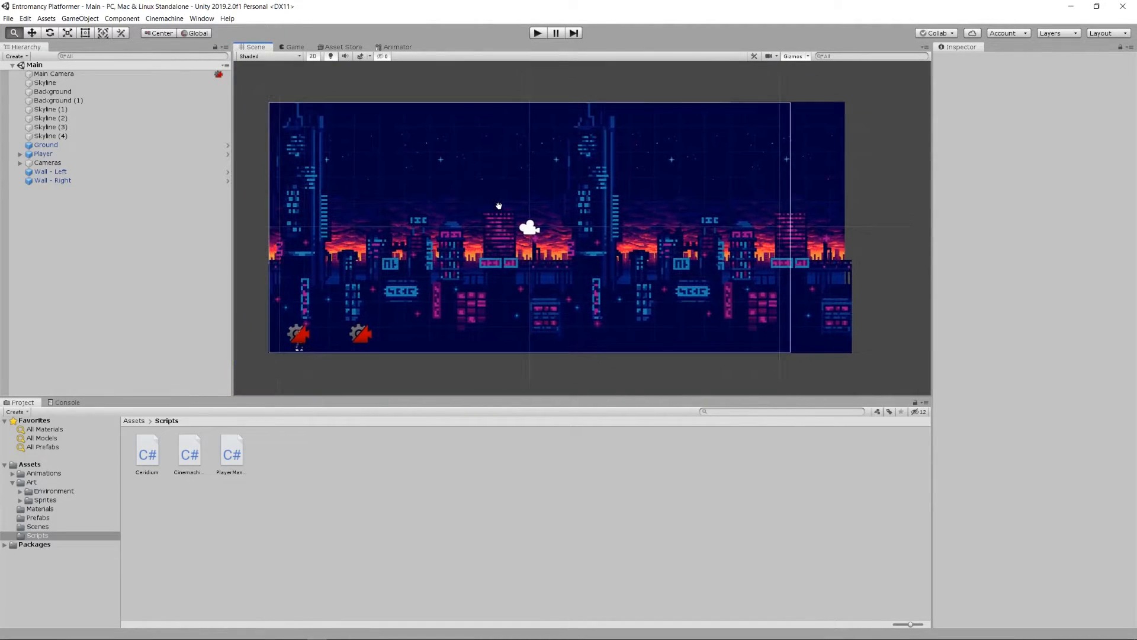
# Activate the Move tool, select the Player object and compare how it appears in the Game and Scene views.
pyautogui.click(32, 33)
pyautogui.click(108, 157)
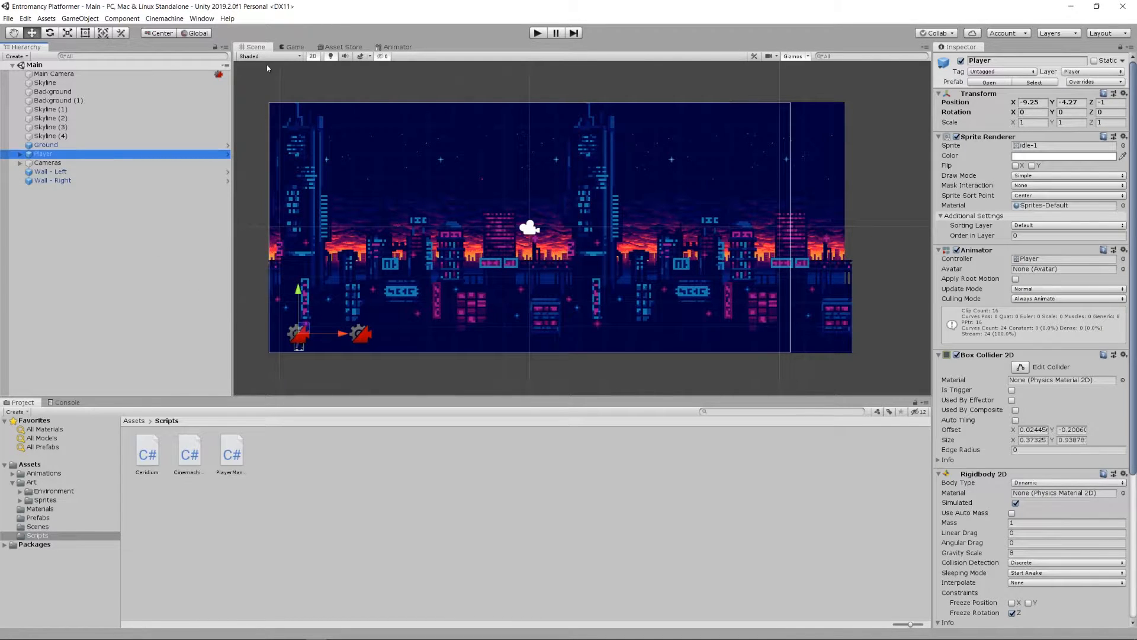
pyautogui.click(303, 48)
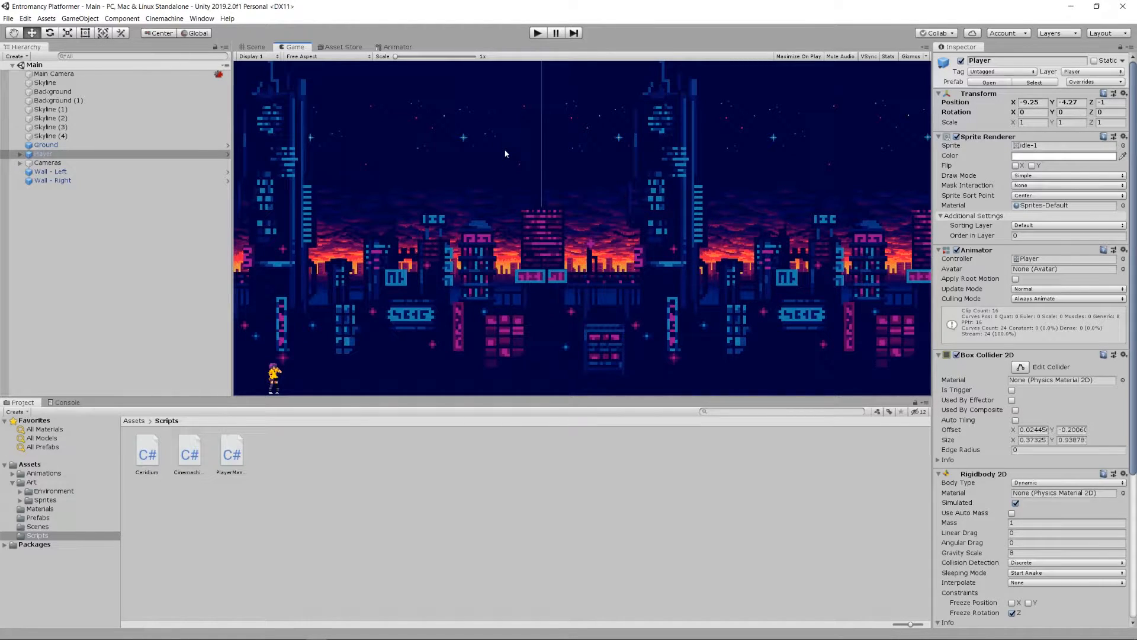
pyautogui.click(254, 47)
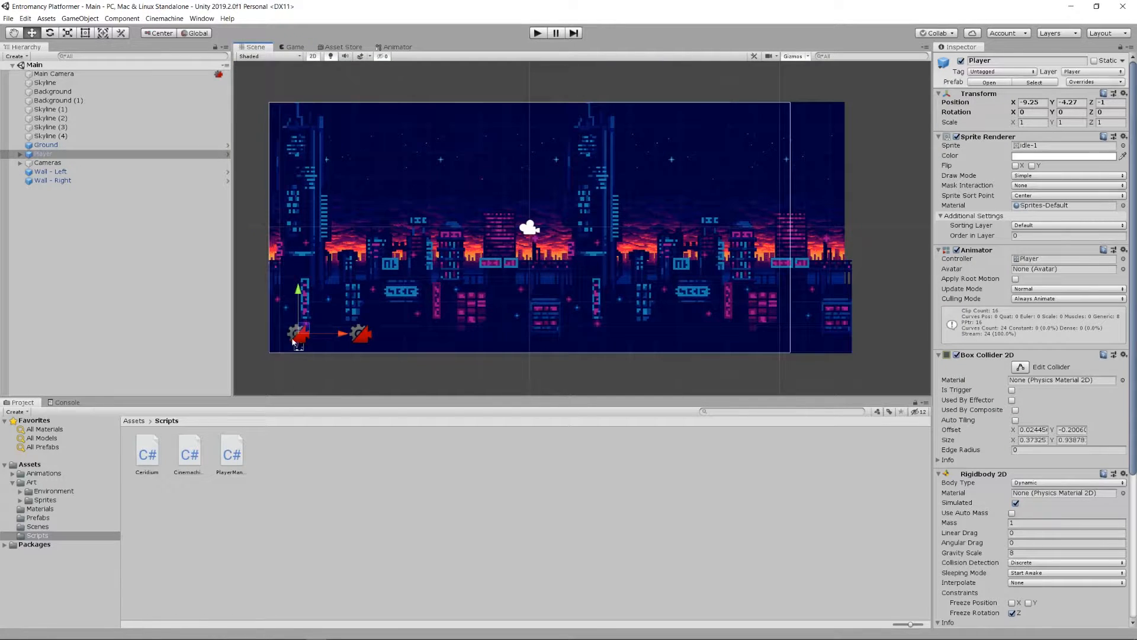
# Examine the Ground, Skyline (2), Skyline (3), Wall - Right and Wall - Left objects and their colliders in the scene.
pyautogui.click(57, 146)
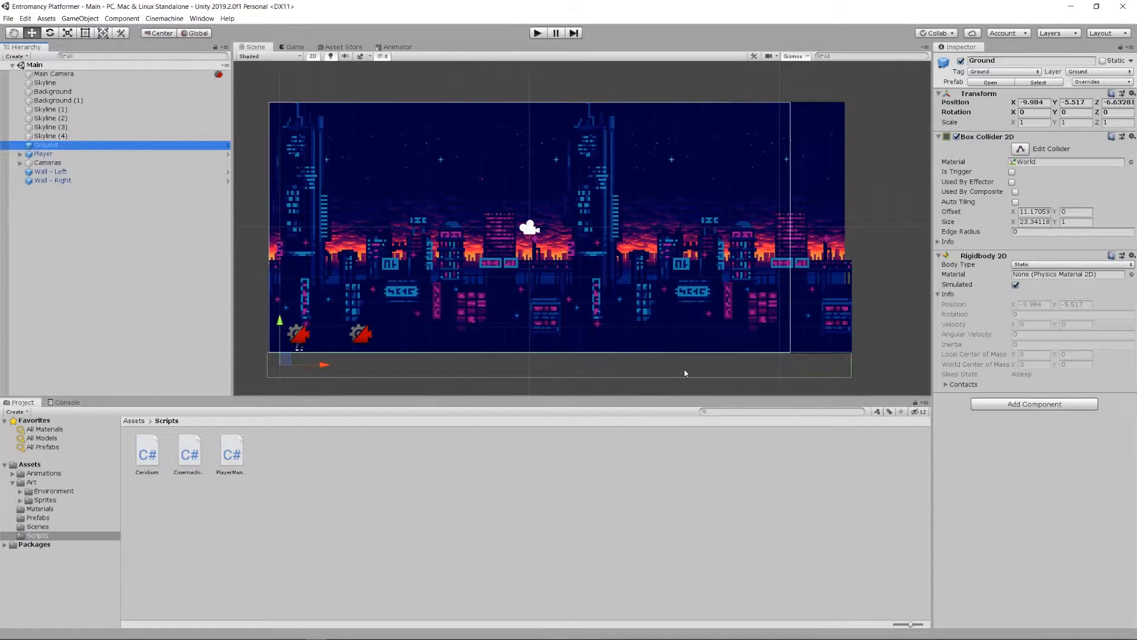
pyautogui.click(153, 125)
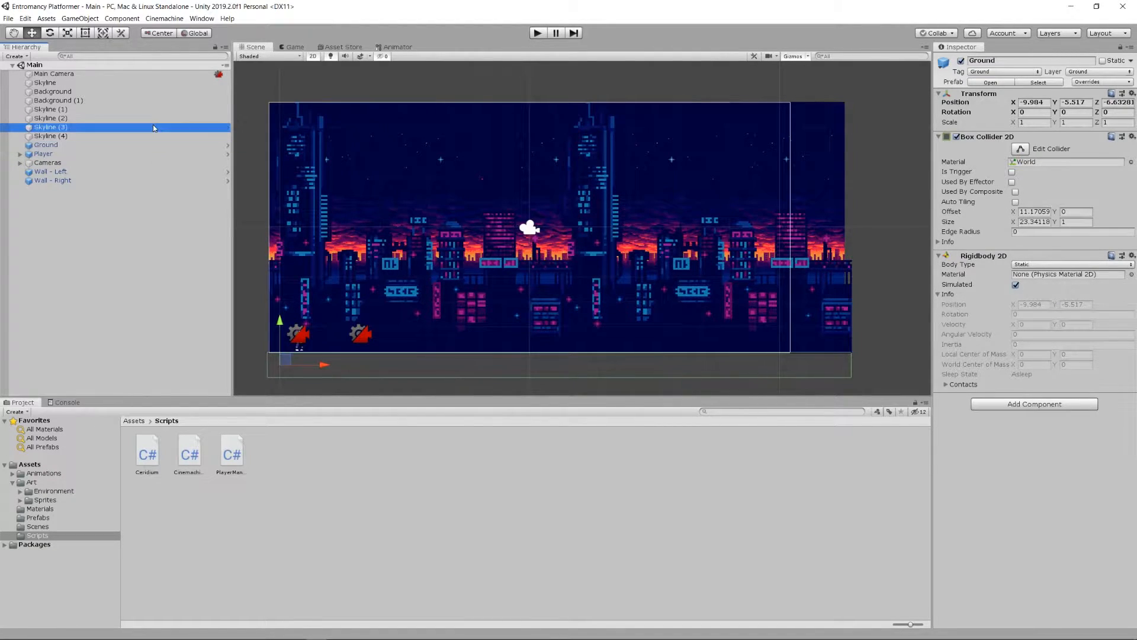
pyautogui.click(152, 117)
pyautogui.click(143, 127)
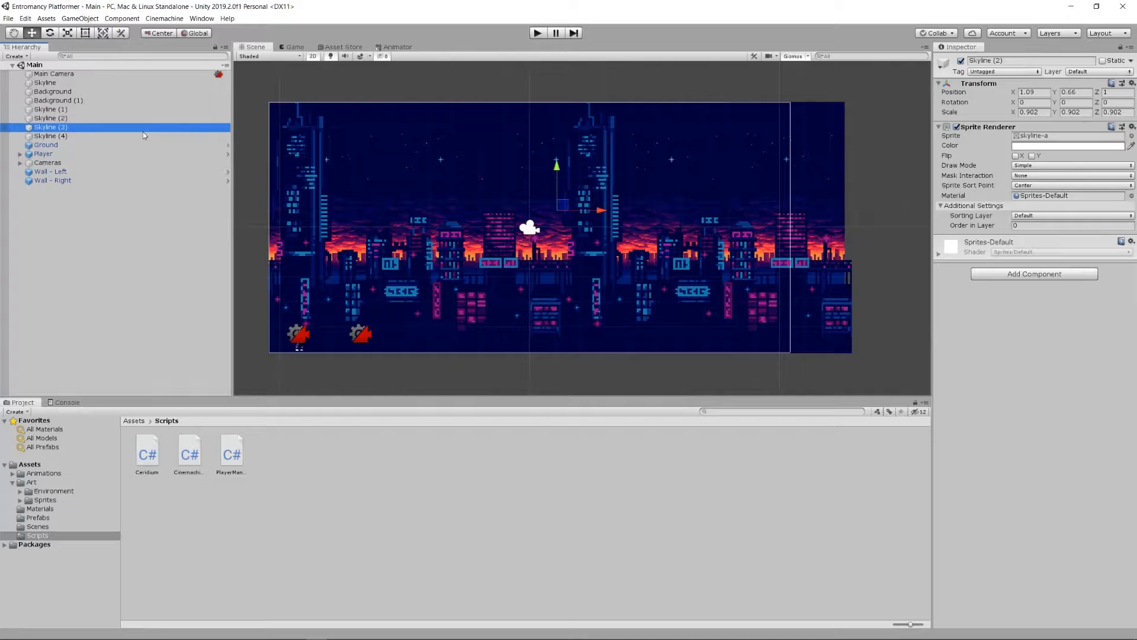
pyautogui.click(144, 144)
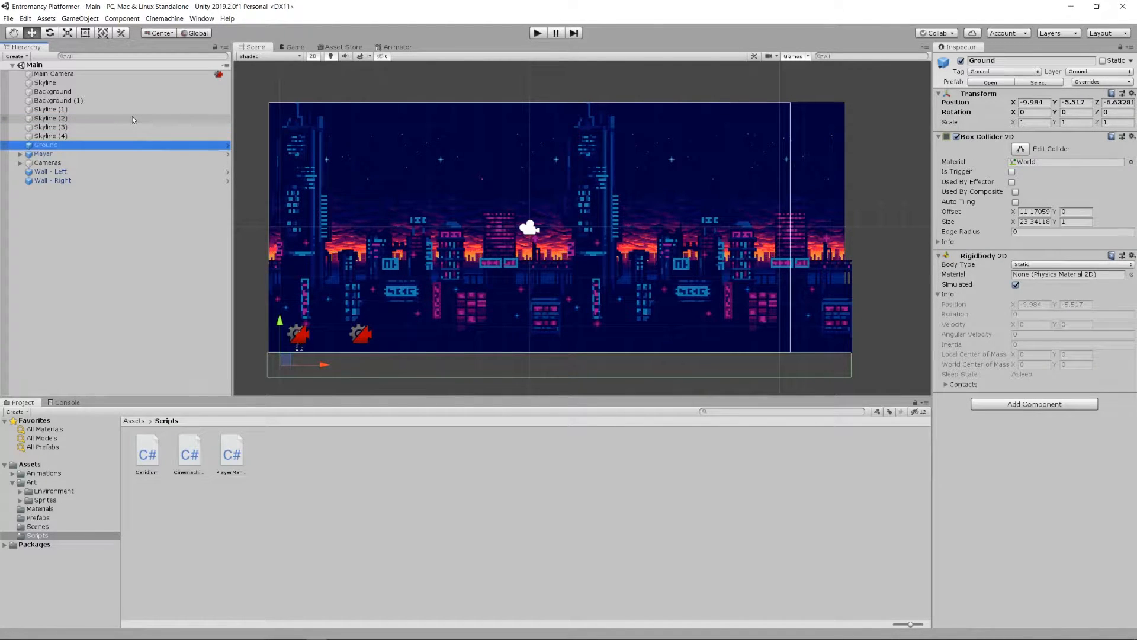
pyautogui.click(131, 180)
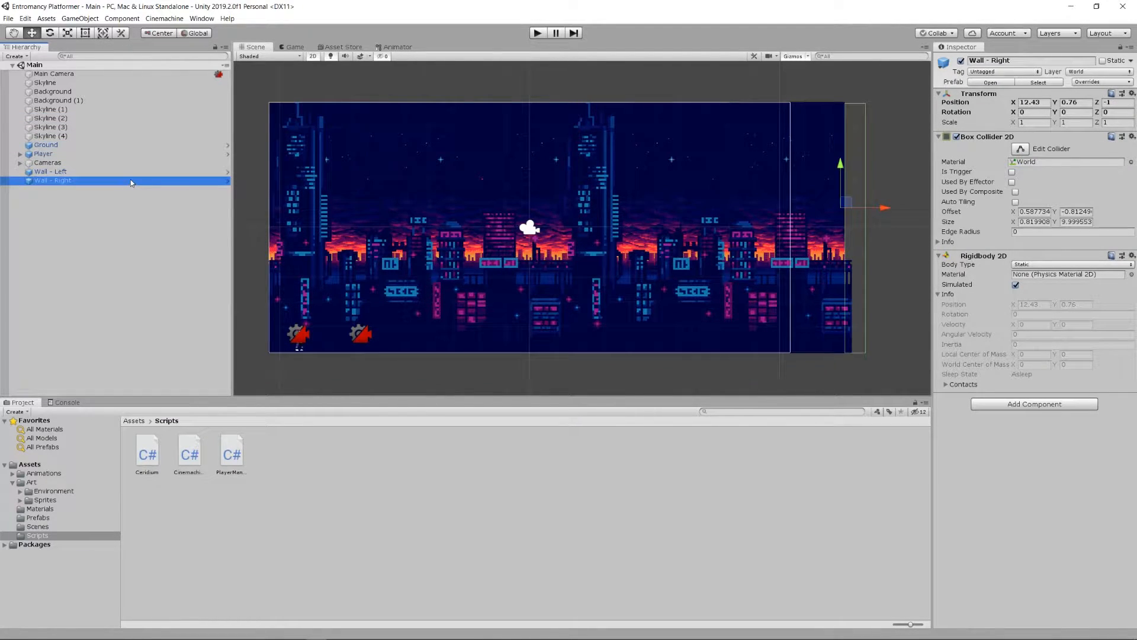
pyautogui.click(125, 172)
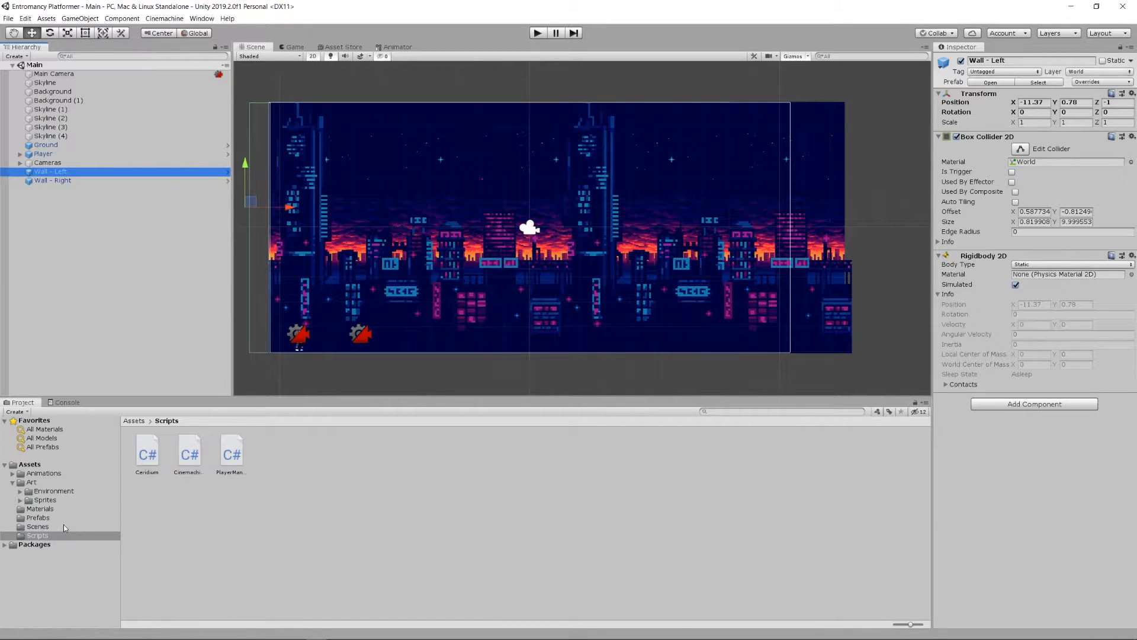
# Look through the project's Scenes, Materials and Art asset folders.
pyautogui.click(38, 526)
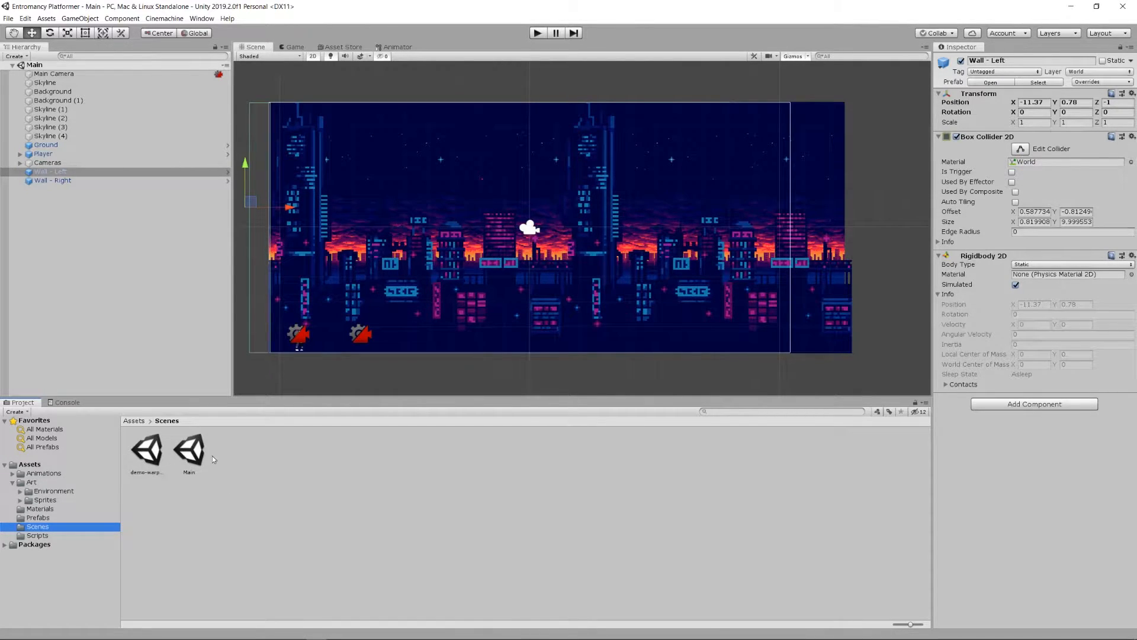
pyautogui.click(54, 511)
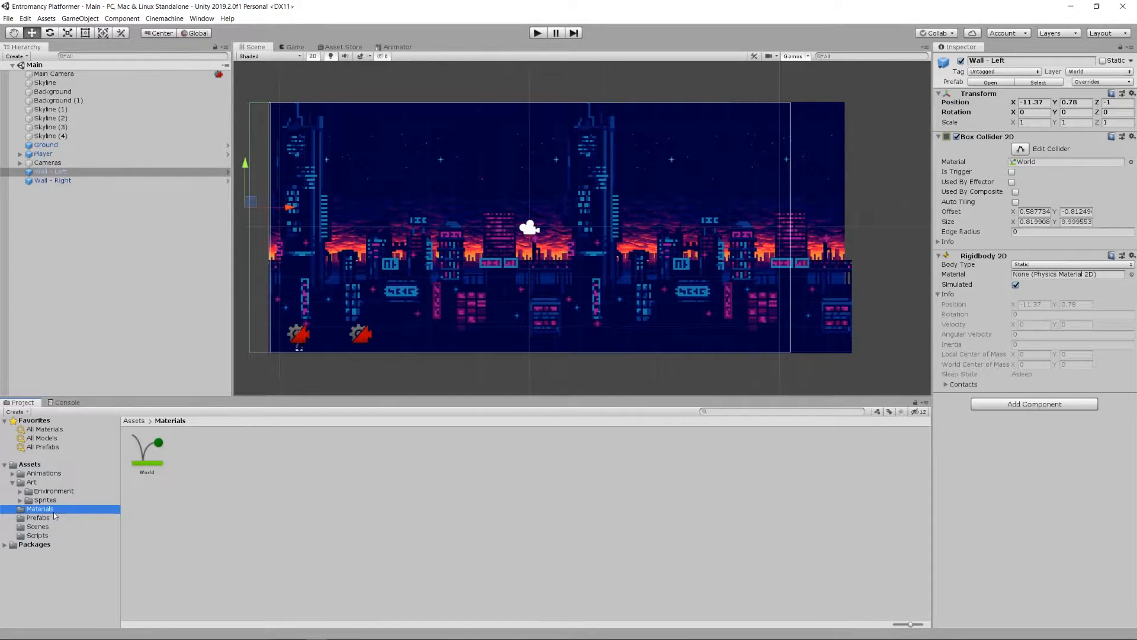
pyautogui.click(28, 483)
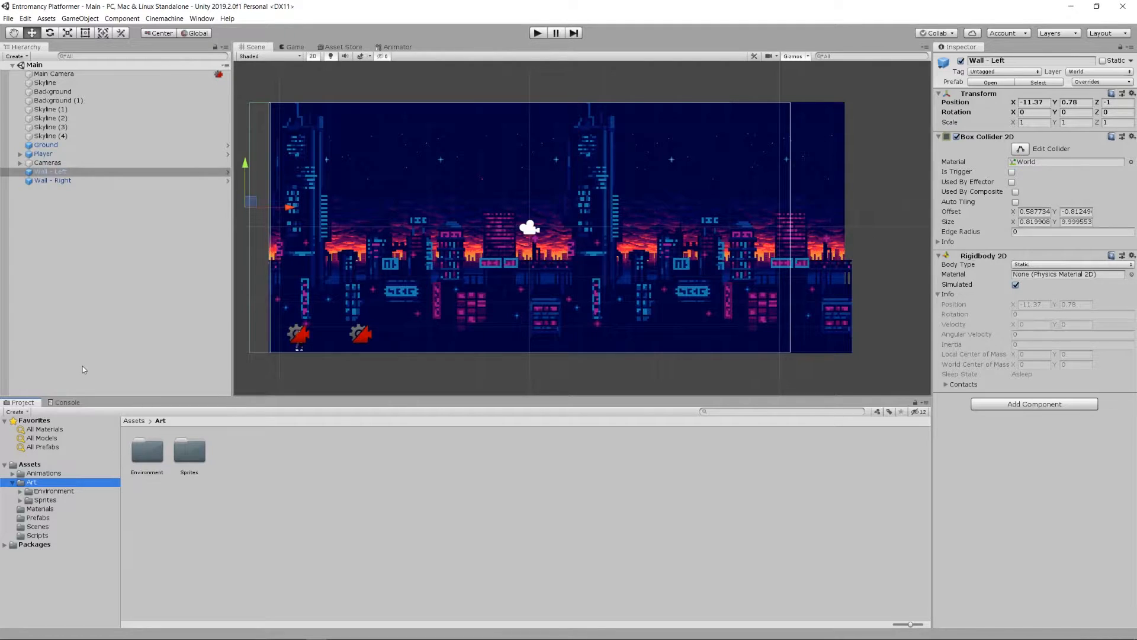
# Show the Console, run the game briefly and stop it, and return to the project's asset folders.
pyautogui.click(63, 403)
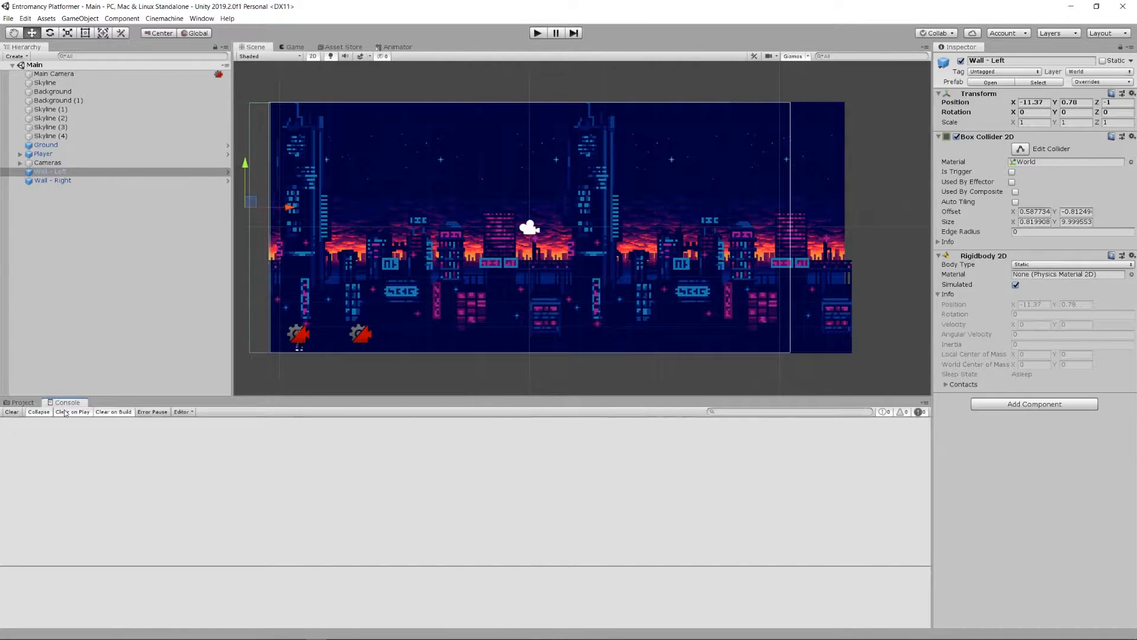
pyautogui.click(537, 34)
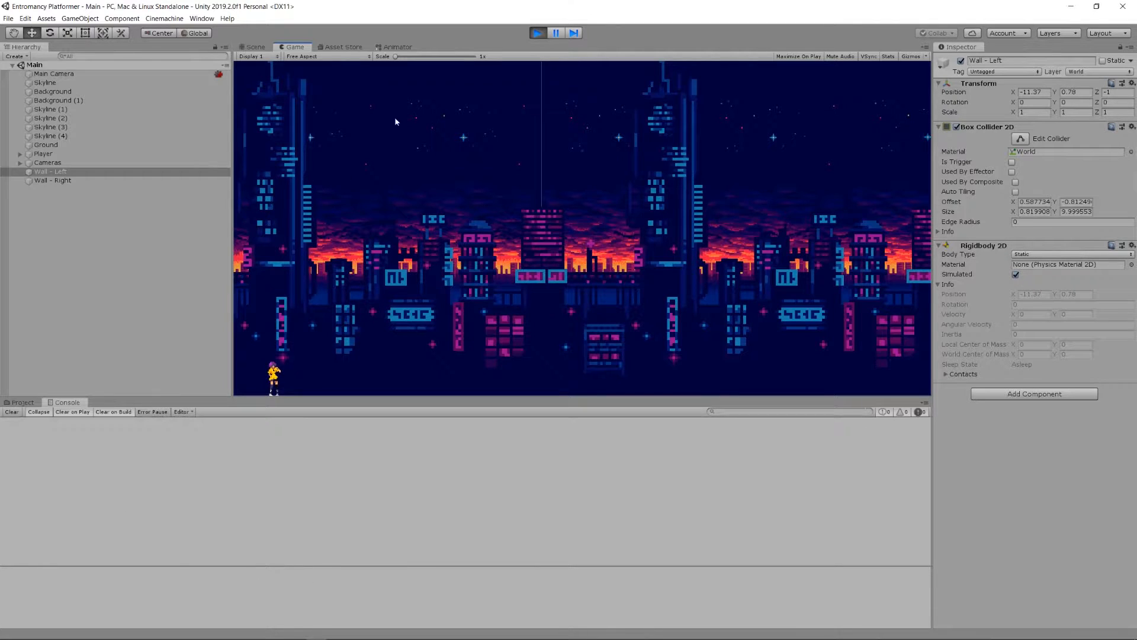
pyautogui.click(544, 35)
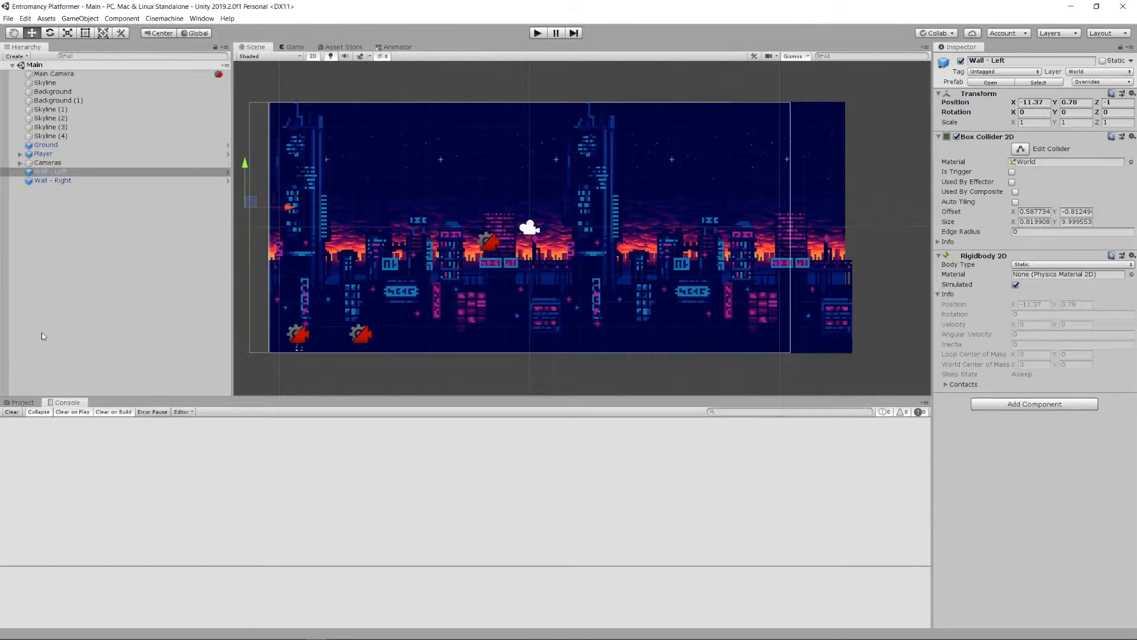
pyautogui.click(24, 403)
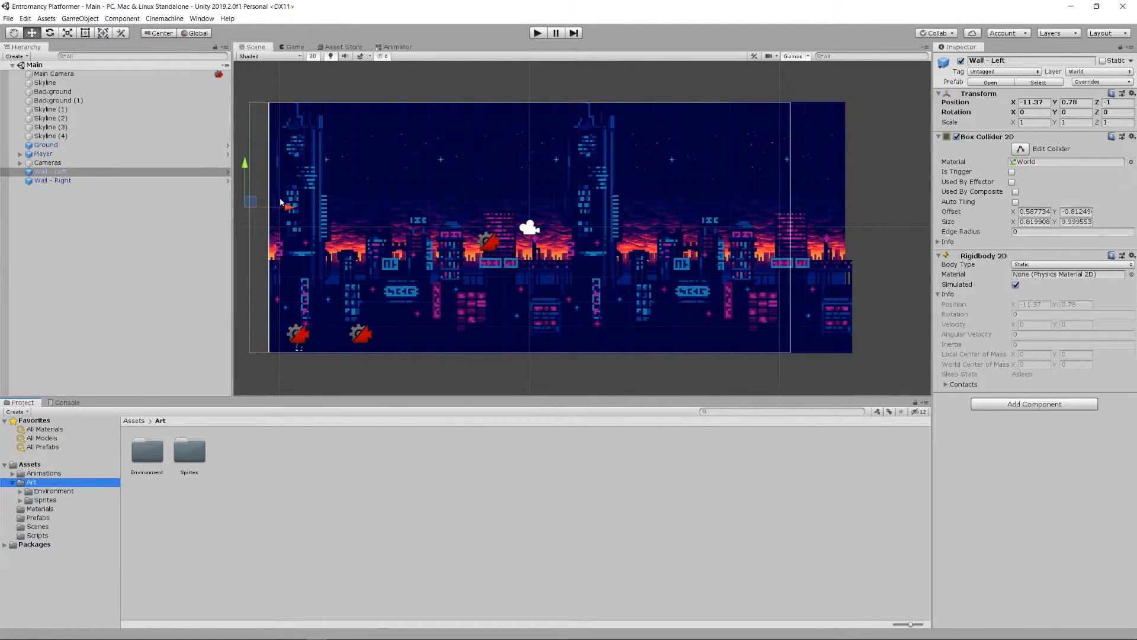
# Examine the Skyline (2), Skyline (1) and Skyline sprites' transform and Sprite Renderer settings.
pyautogui.click(52, 118)
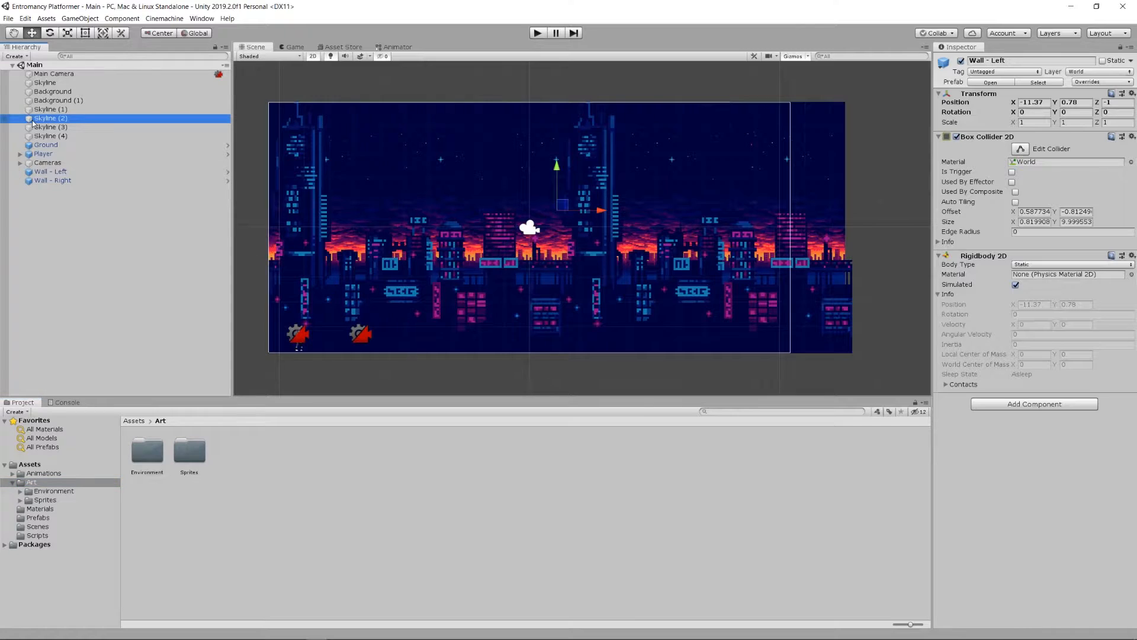
pyautogui.click(72, 107)
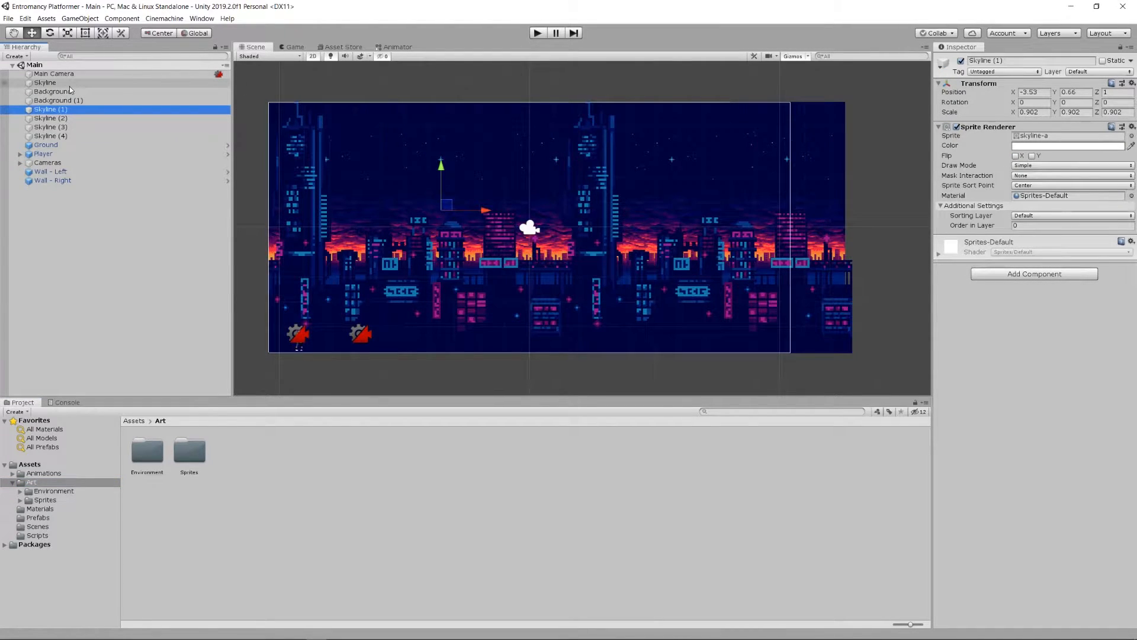
pyautogui.click(70, 86)
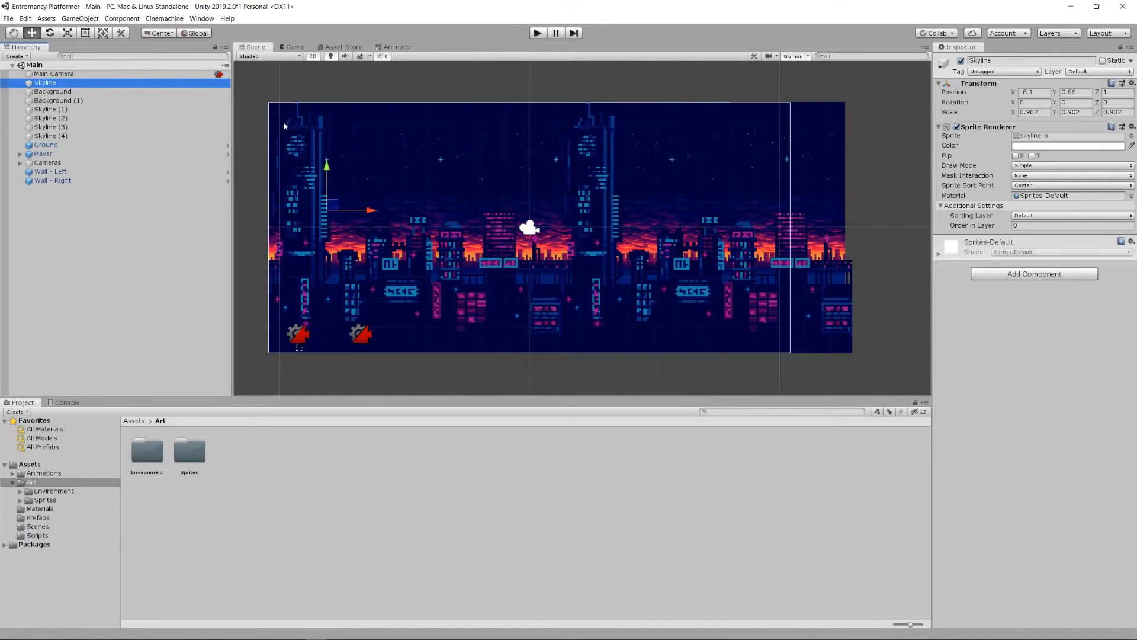
pyautogui.click(363, 201)
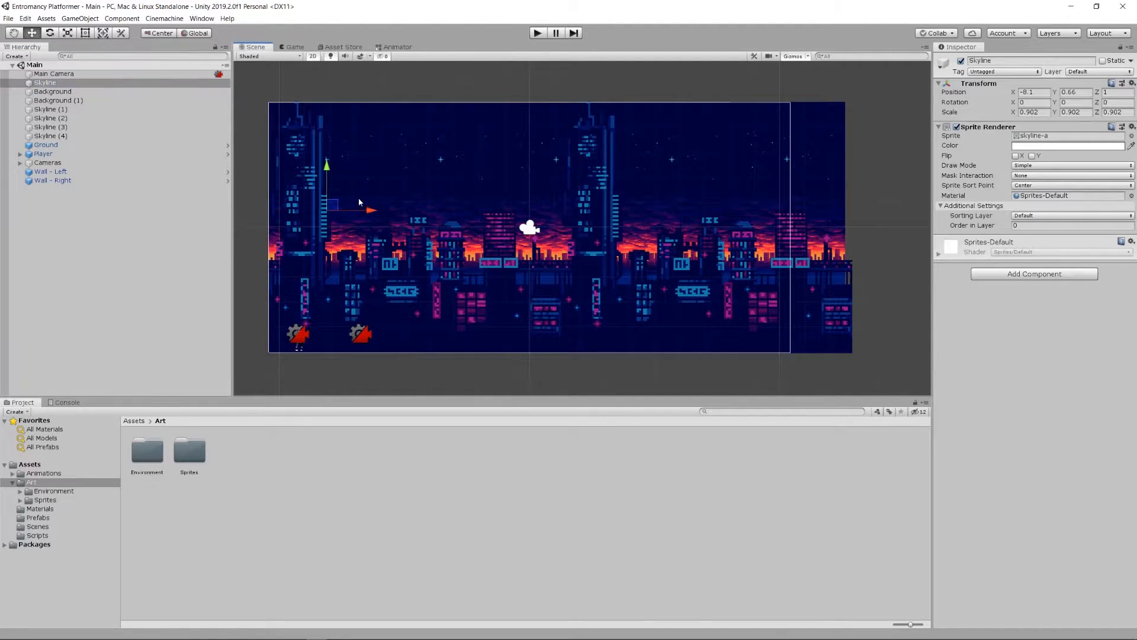
pyautogui.click(172, 83)
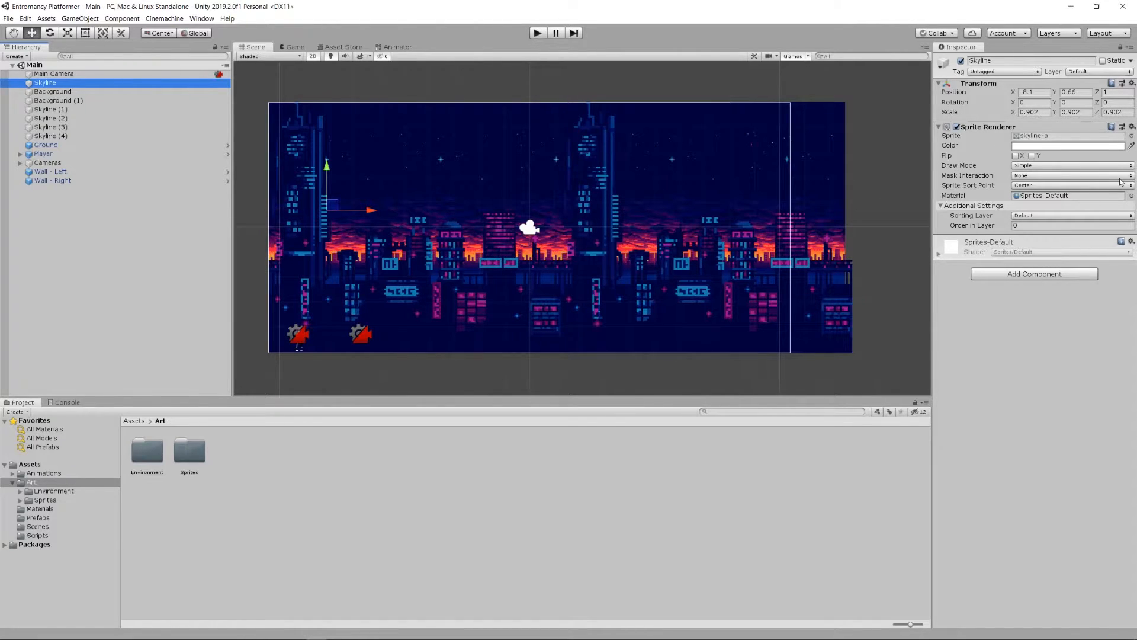
# Select the Player object, expand its children and review all of its attached components.
pyautogui.click(154, 157)
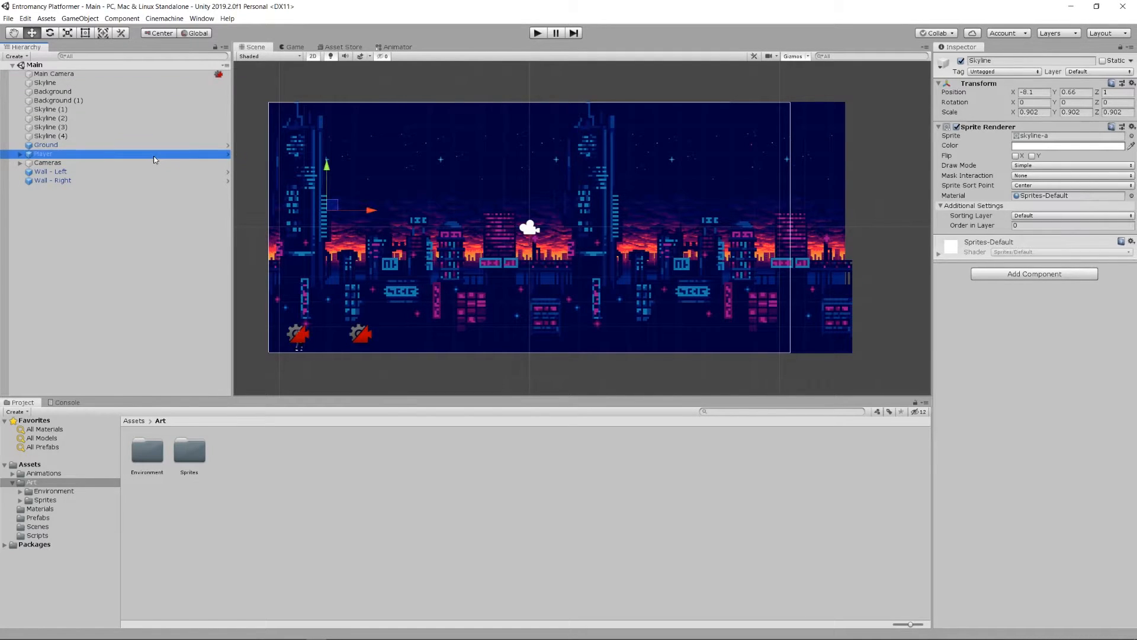
pyautogui.click(21, 154)
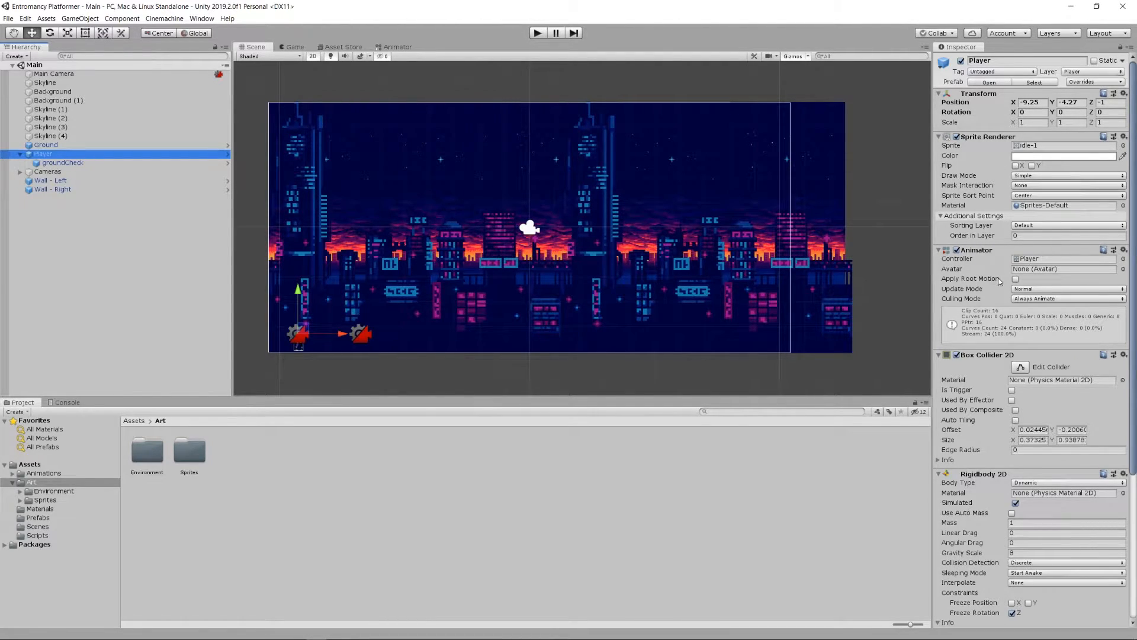
pyautogui.scroll(-3, 1002, 283)
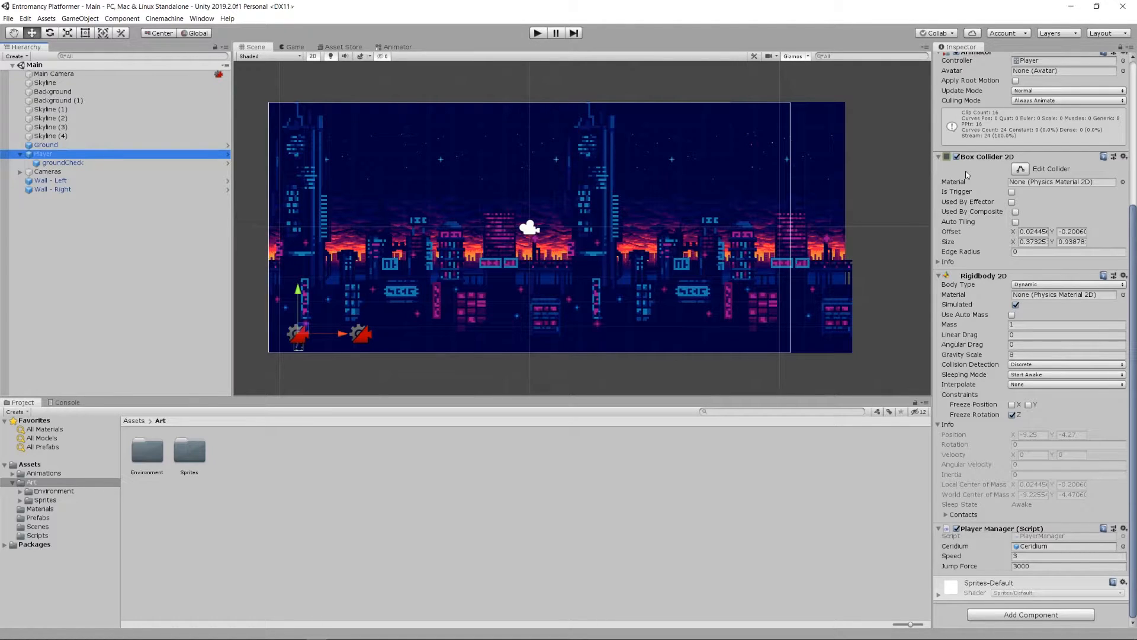
pyautogui.scroll(5, 1037, 168)
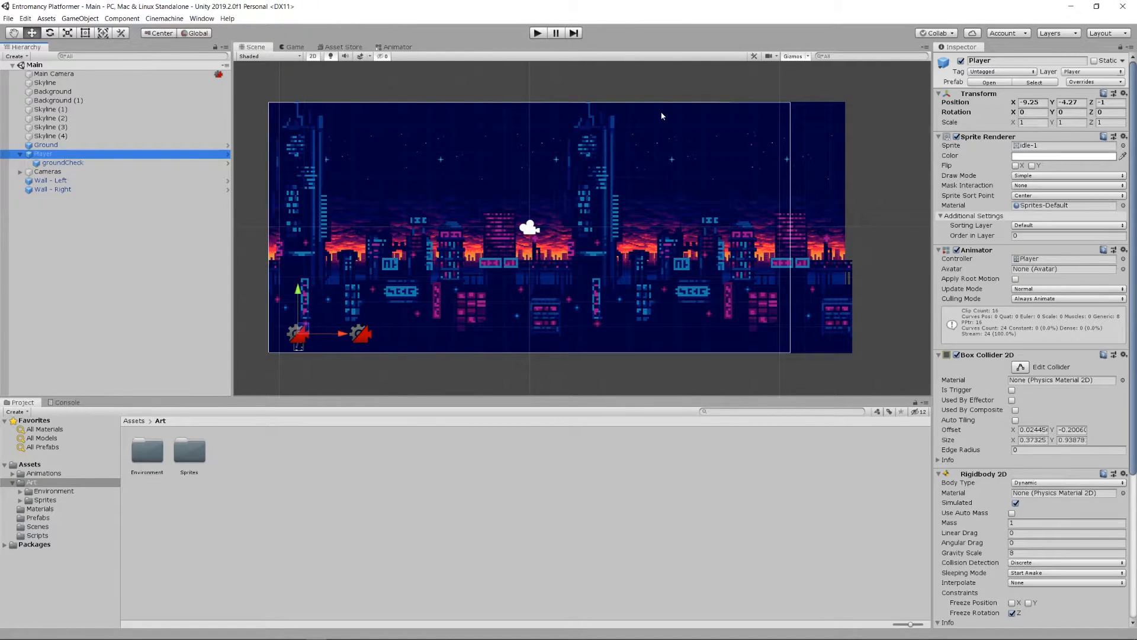
# Compare the Scene and Game views and check the aspect ratio choices of the Game view without changing them.
pyautogui.click(247, 48)
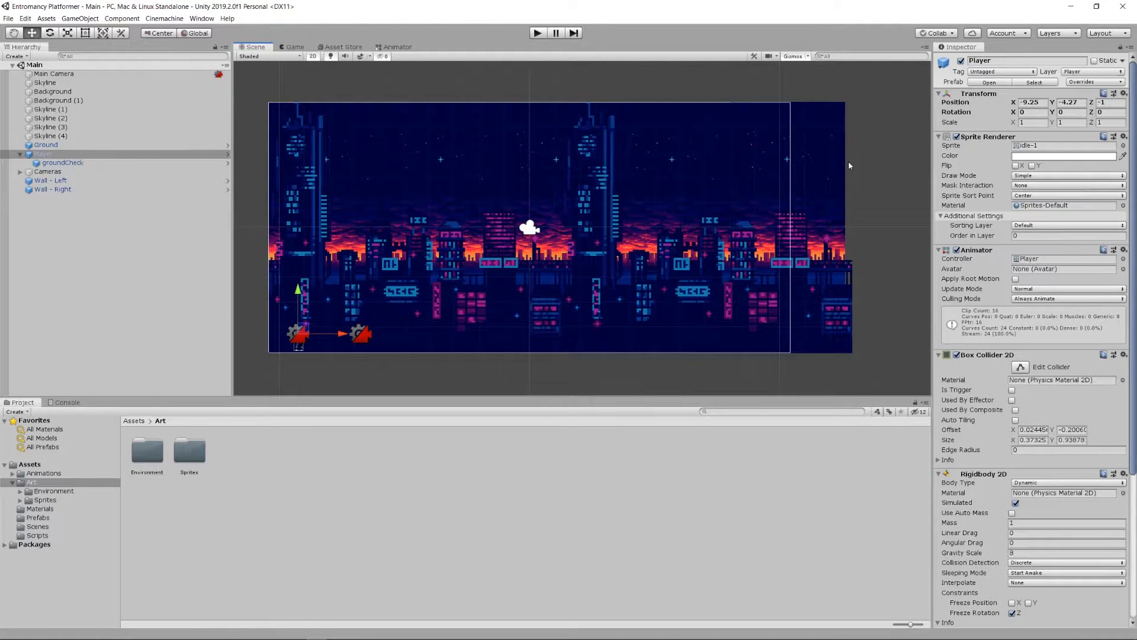
pyautogui.click(295, 47)
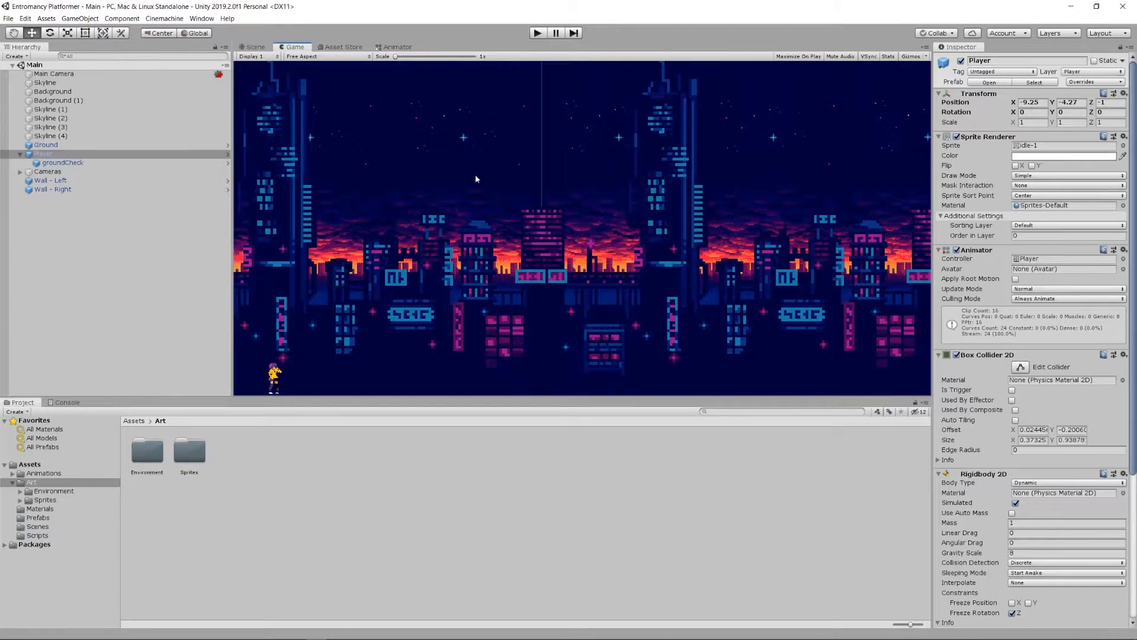
pyautogui.click(356, 56)
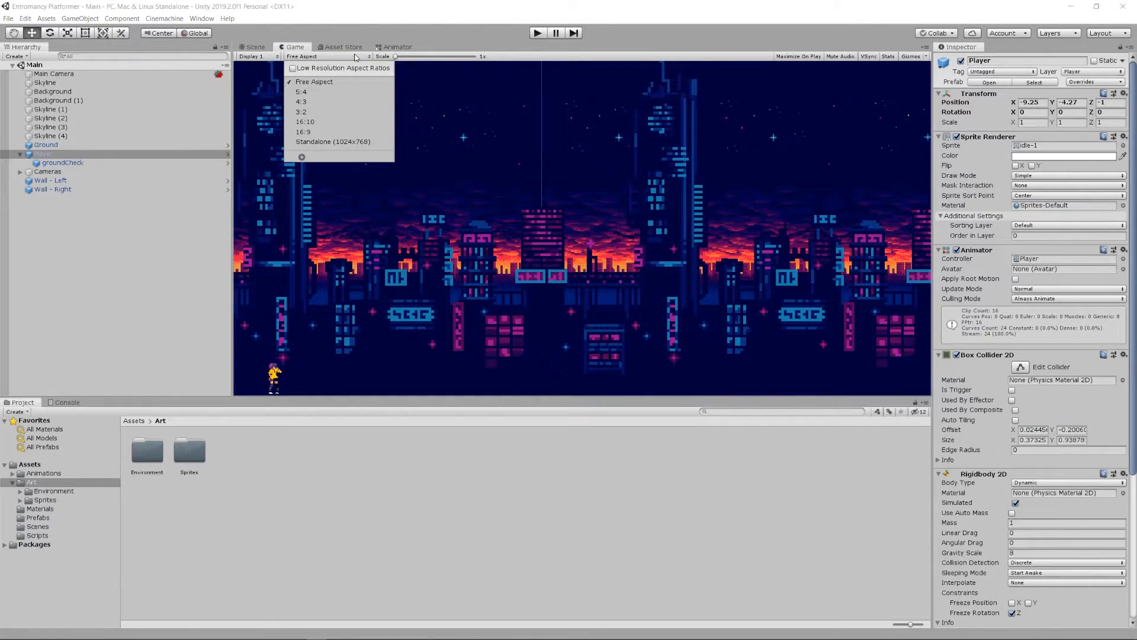
pyautogui.click(296, 32)
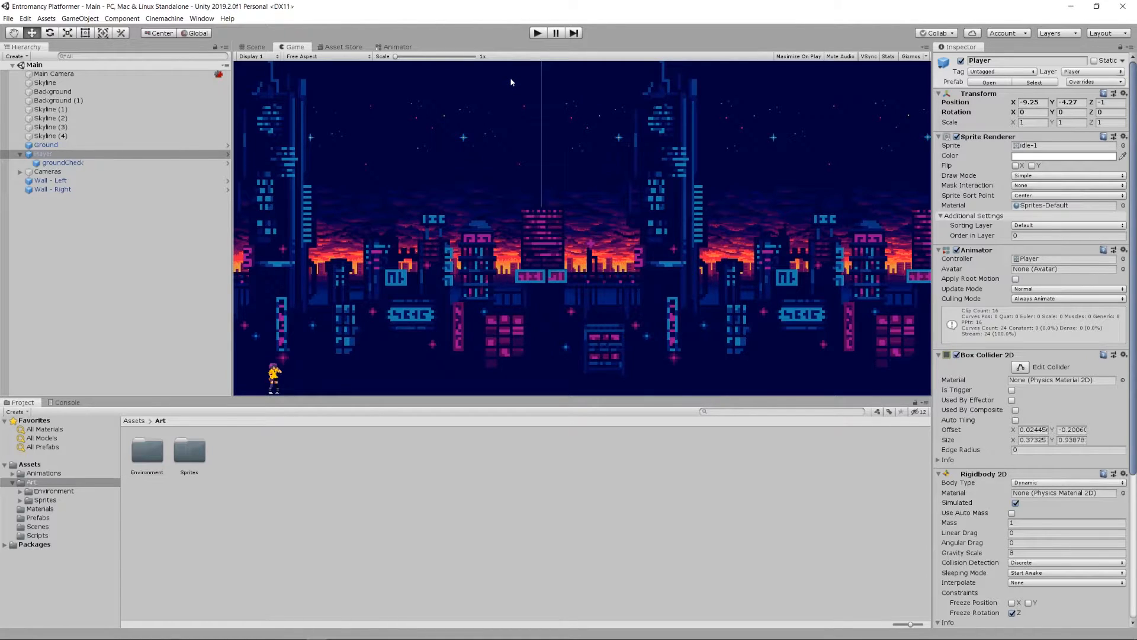
# Run the game in the Game view and test running while shooting in both directions.
pyautogui.click(538, 34)
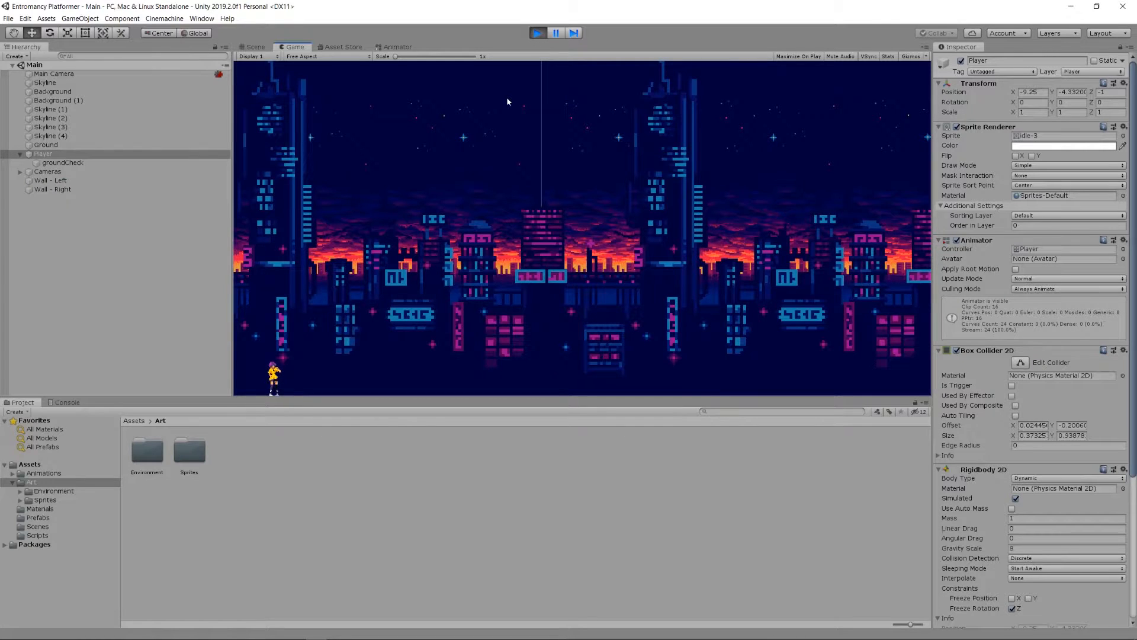
pyautogui.press('Right')
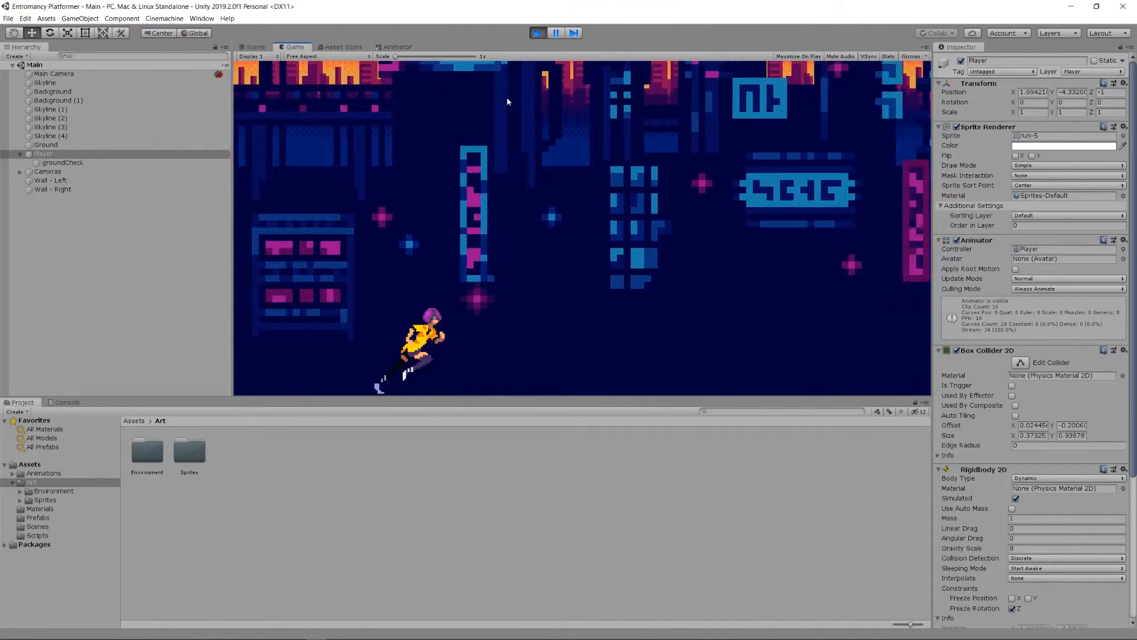
pyautogui.press('Left')
pyautogui.press('Right')
pyautogui.press('ctrl')
pyautogui.press('ctrl')
pyautogui.press('ctrl')
pyautogui.press('ctrl')
pyautogui.press('ctrl')
pyautogui.press('ctrl')
pyautogui.press('ctrl')
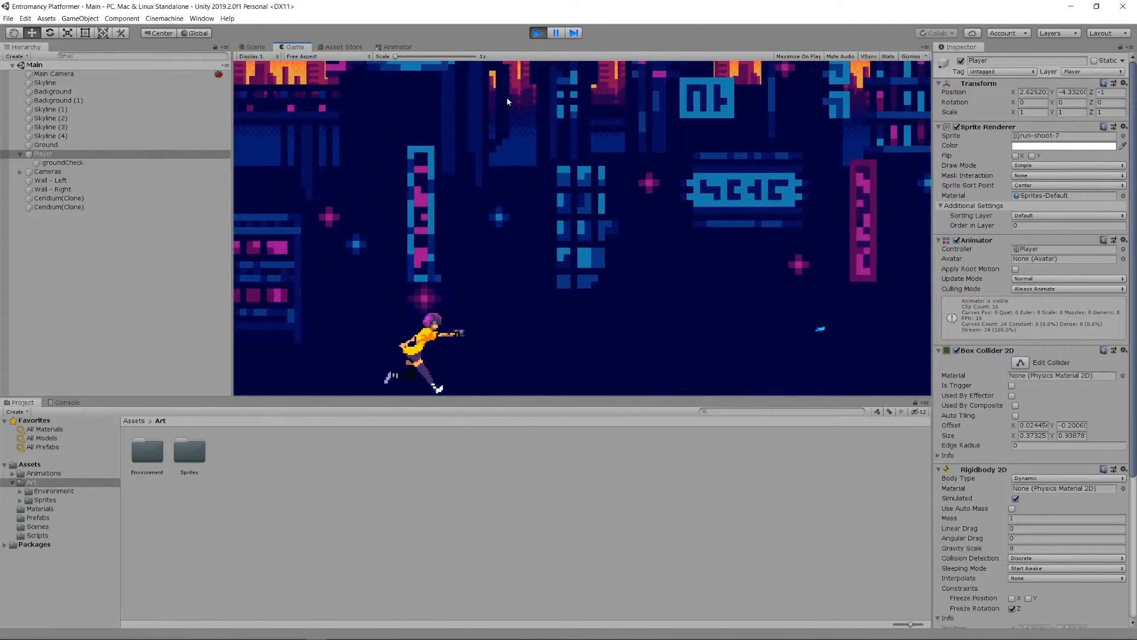
pyautogui.press('Left')
pyautogui.press('ctrl')
pyautogui.press('ctrl')
pyautogui.press('ctrl')
pyautogui.press('ctrl')
pyautogui.press('ctrl')
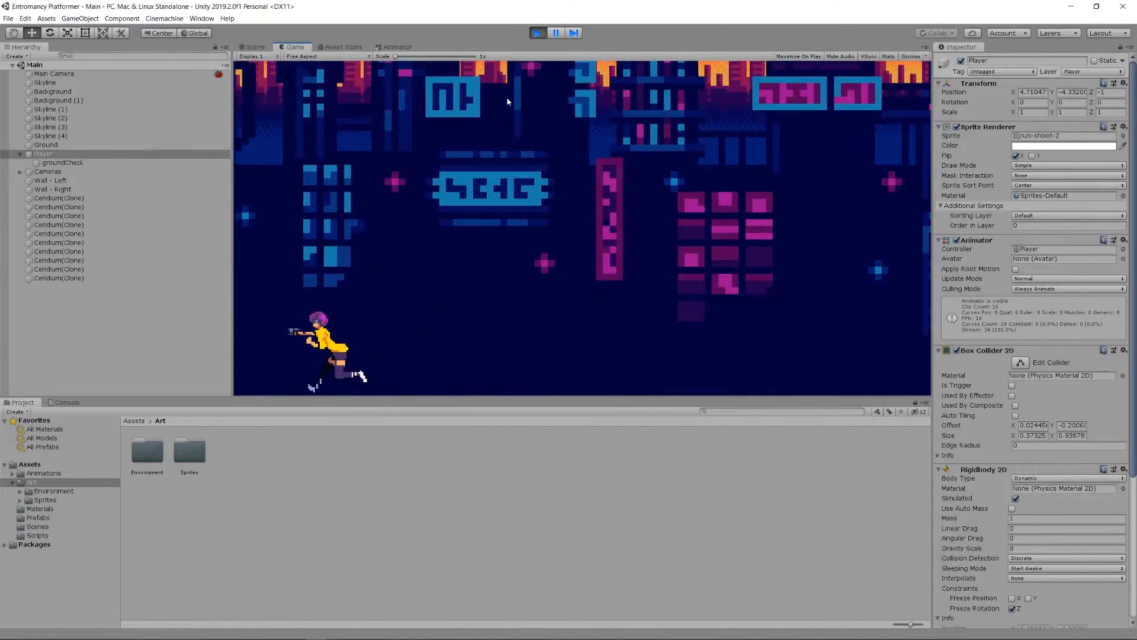
pyautogui.press('ctrl')
# Test the player character's jumps in both directions in the running game.
pyautogui.press('Right')
pyautogui.press('space')
pyautogui.press('space')
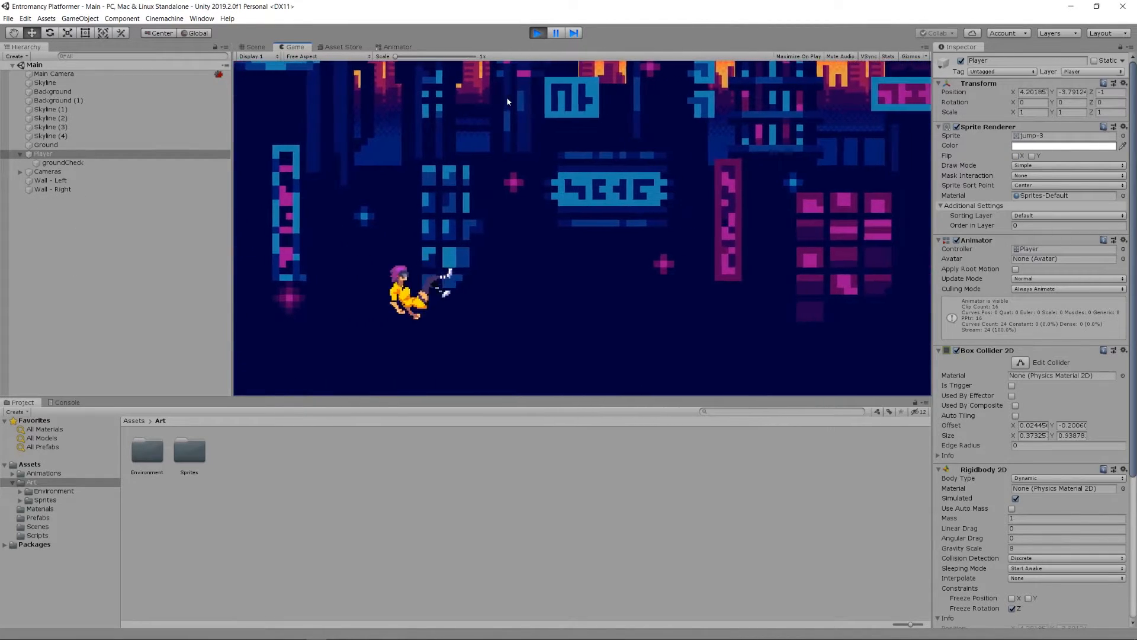
pyautogui.press('Left')
pyautogui.press('space')
pyautogui.press('space')
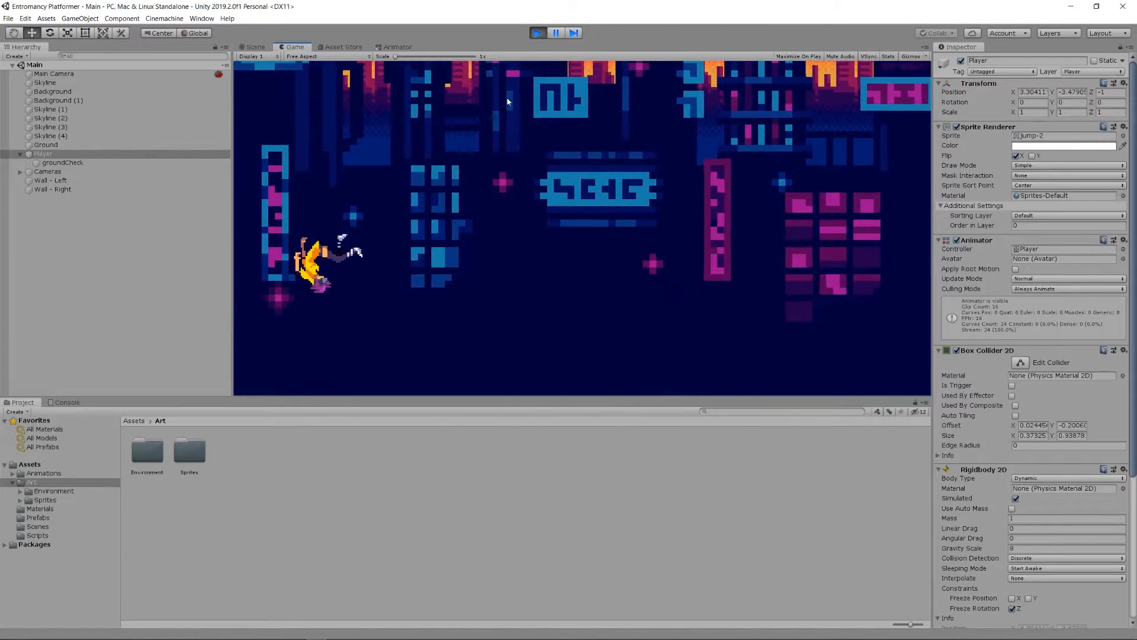
pyautogui.press('Right')
pyautogui.press('space')
pyautogui.press('space')
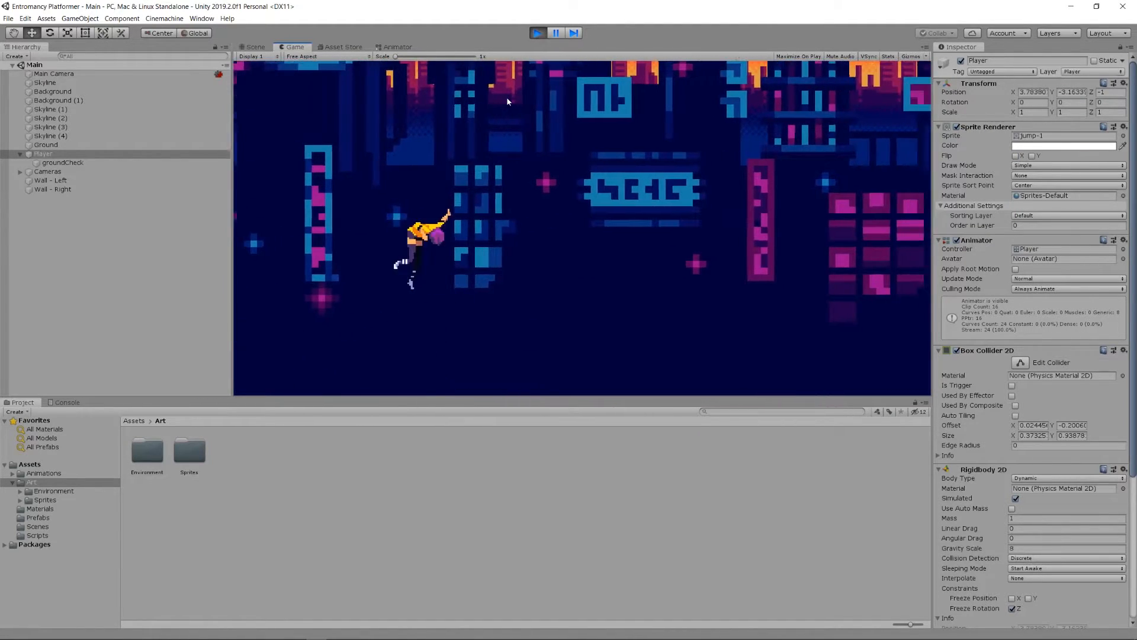
# Test repeated shooting, including from a crouch, in the running game.
pyautogui.press('ctrl')
pyautogui.press('ctrl')
pyautogui.press('ctrl')
pyautogui.press('ctrl')
pyautogui.press('ctrl')
pyautogui.press('ctrl')
pyautogui.press('ctrl')
pyautogui.press('ctrl')
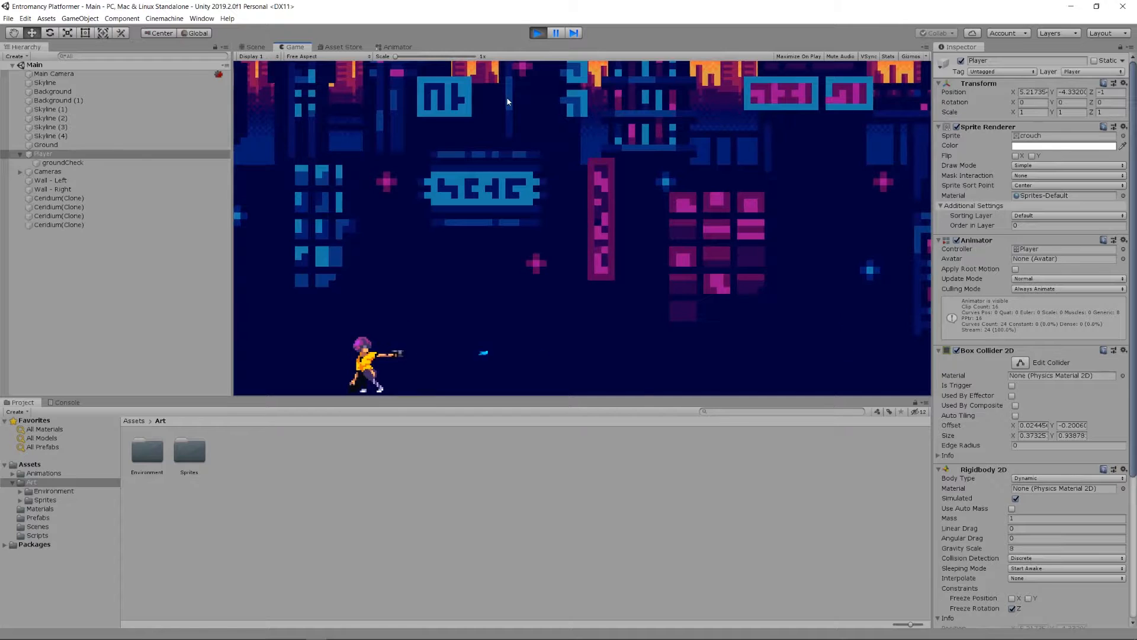
# Run the character back and forth across the level with jumps along the way.
pyautogui.press('Left')
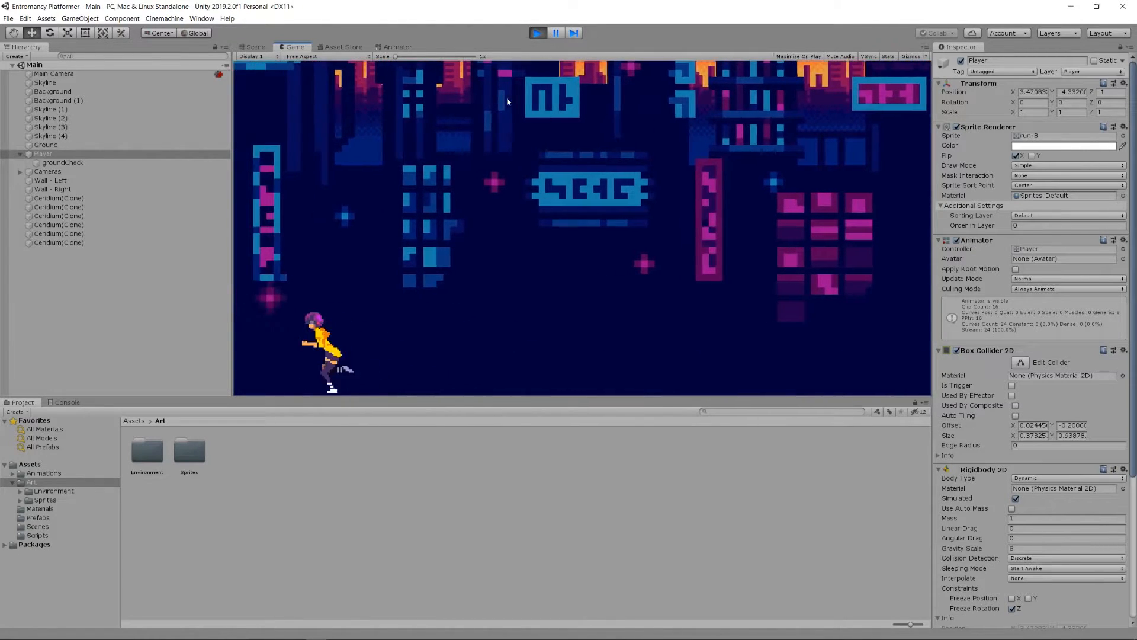
pyautogui.press('Right')
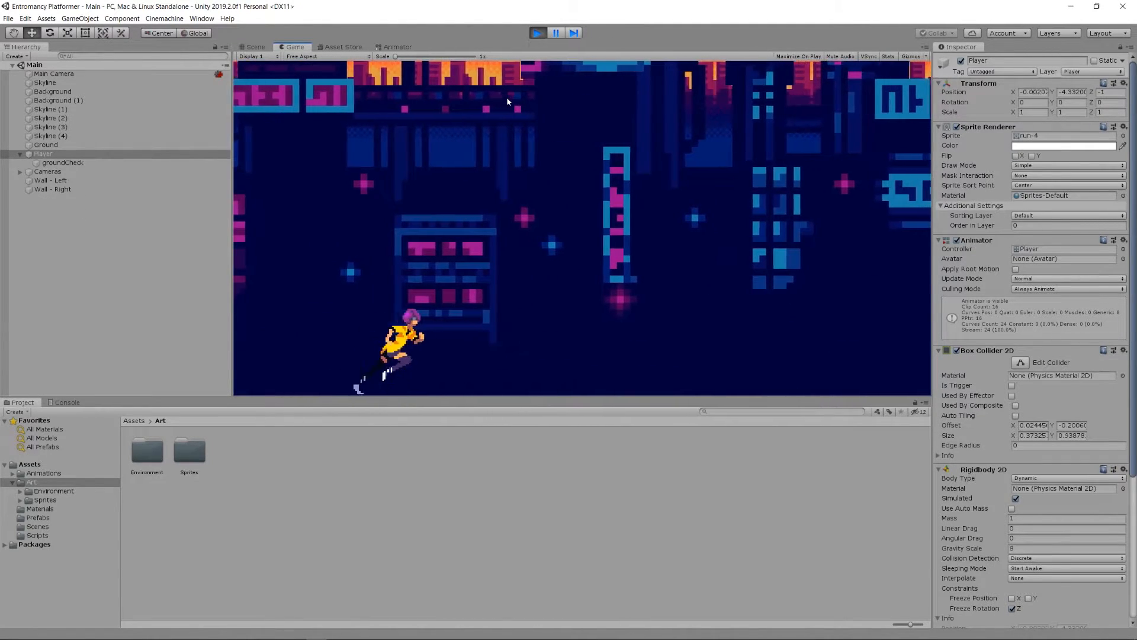
pyautogui.press('space')
pyautogui.press('space')
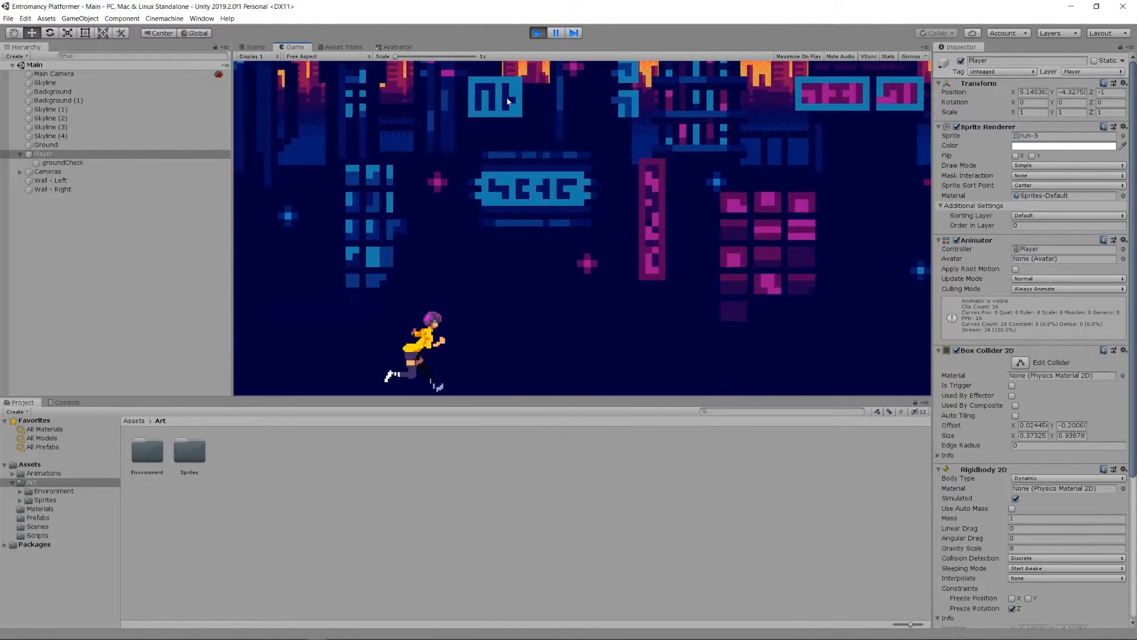
pyautogui.press('space')
pyautogui.press('Left')
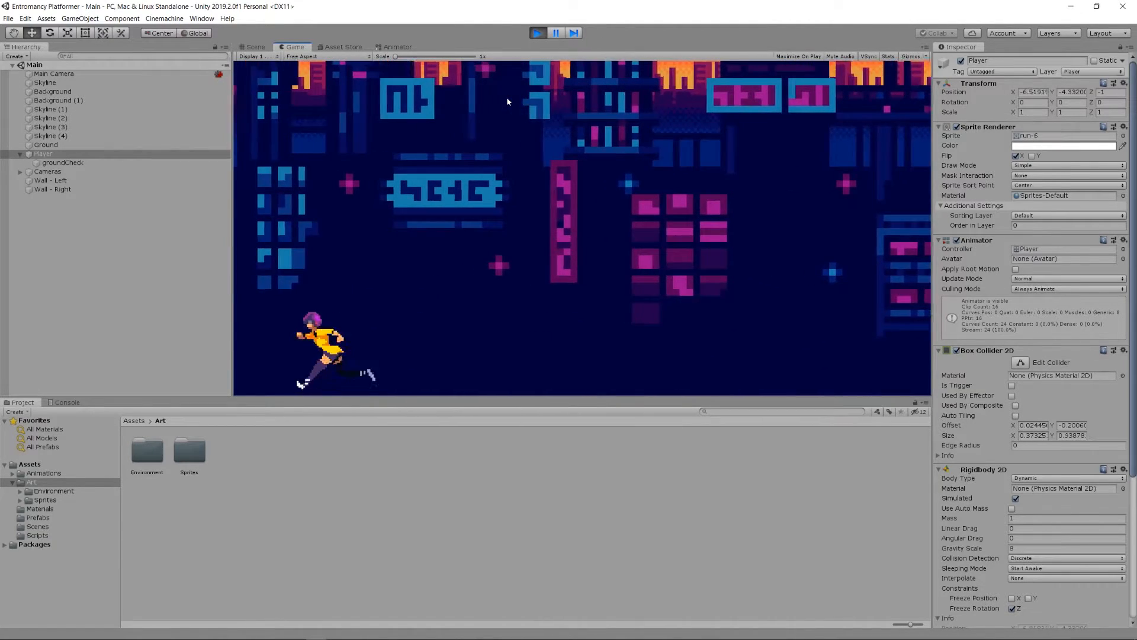
# Move the character away from and back to the level's start, check the running level in the Scene view, and stop the game.
pyautogui.press('Right')
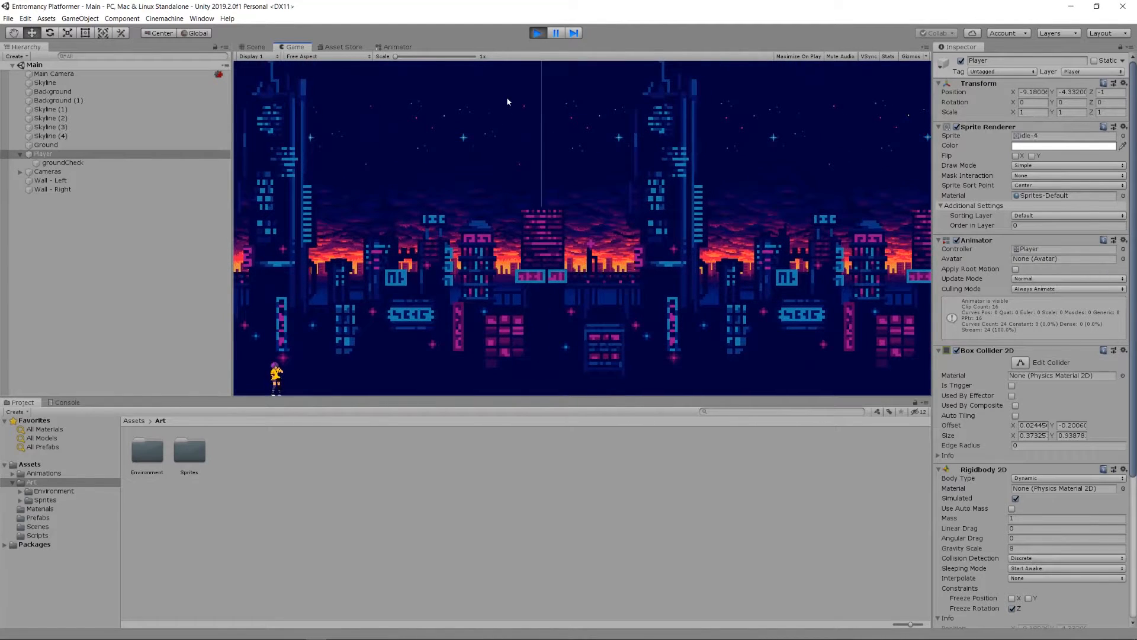
pyautogui.press('Right')
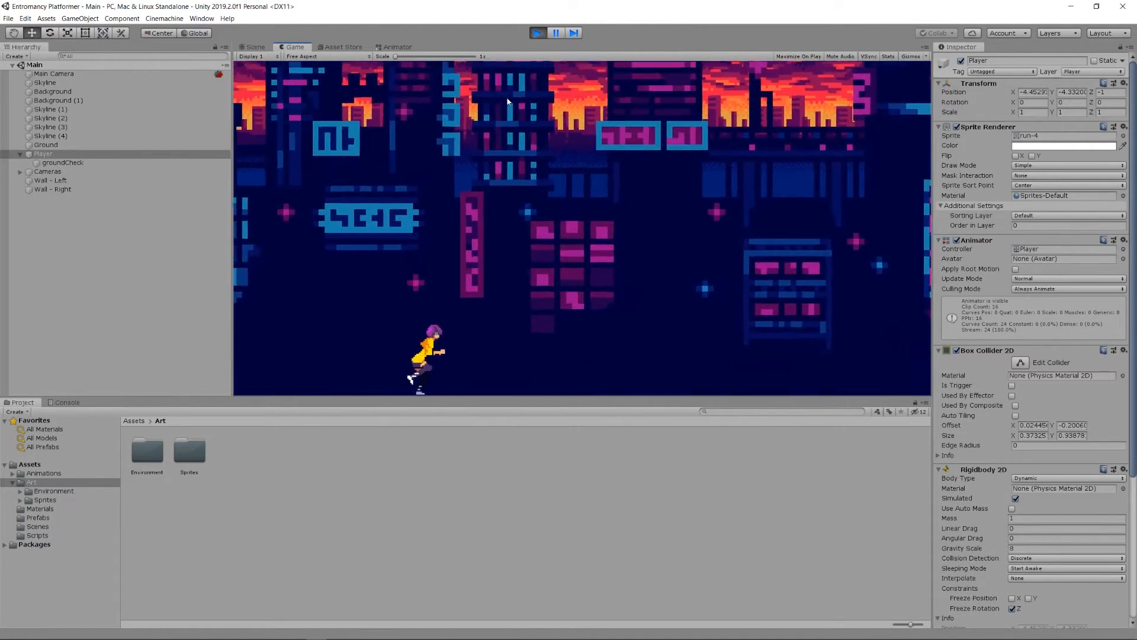
pyautogui.press('Left')
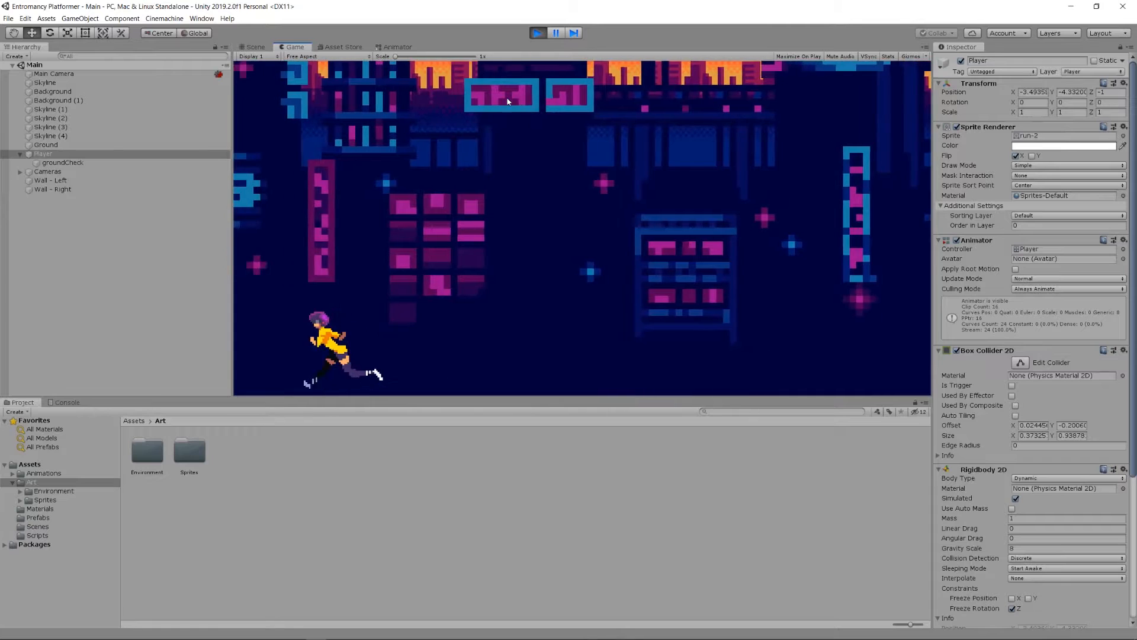
pyautogui.press('Right')
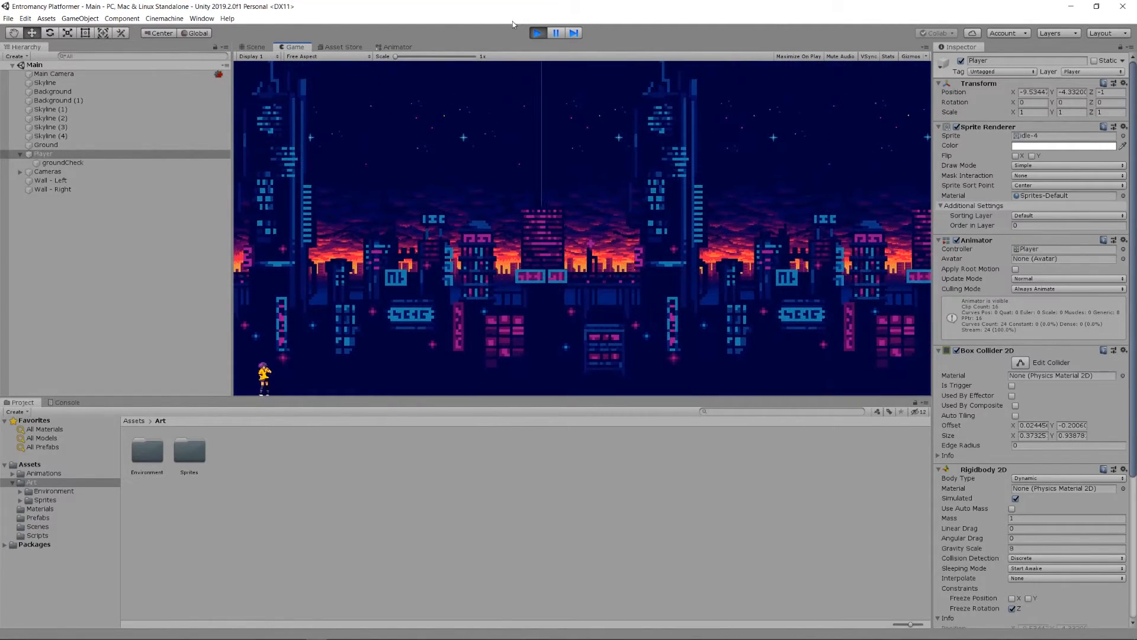
pyautogui.click(253, 47)
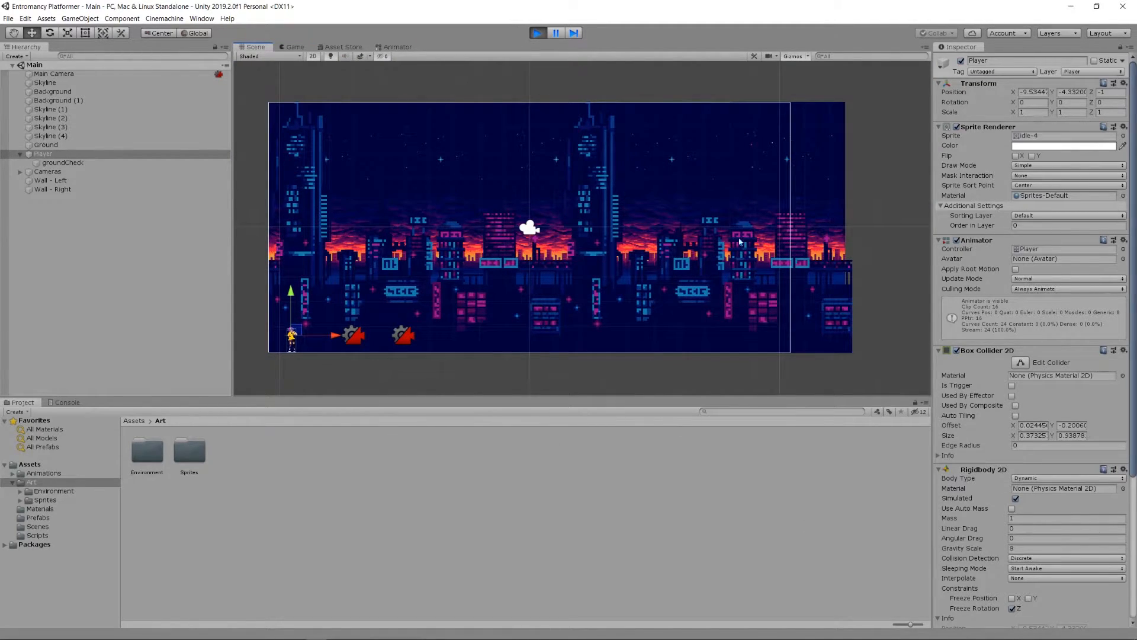
pyautogui.click(540, 34)
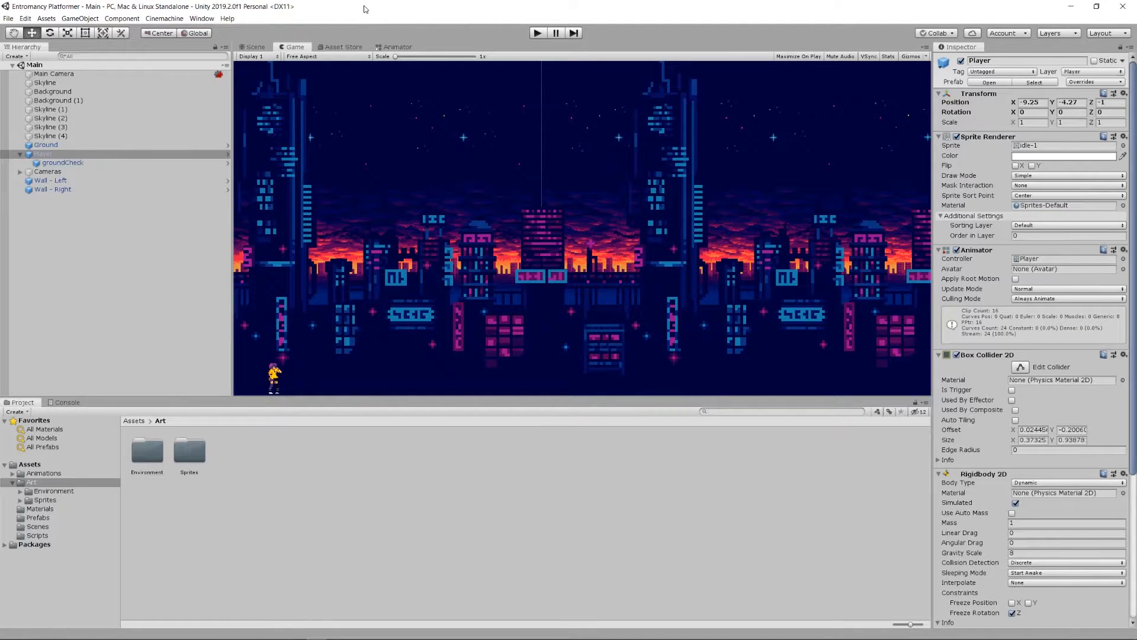
# Show the Asset Store's front page and return to the Scene view.
pyautogui.click(350, 46)
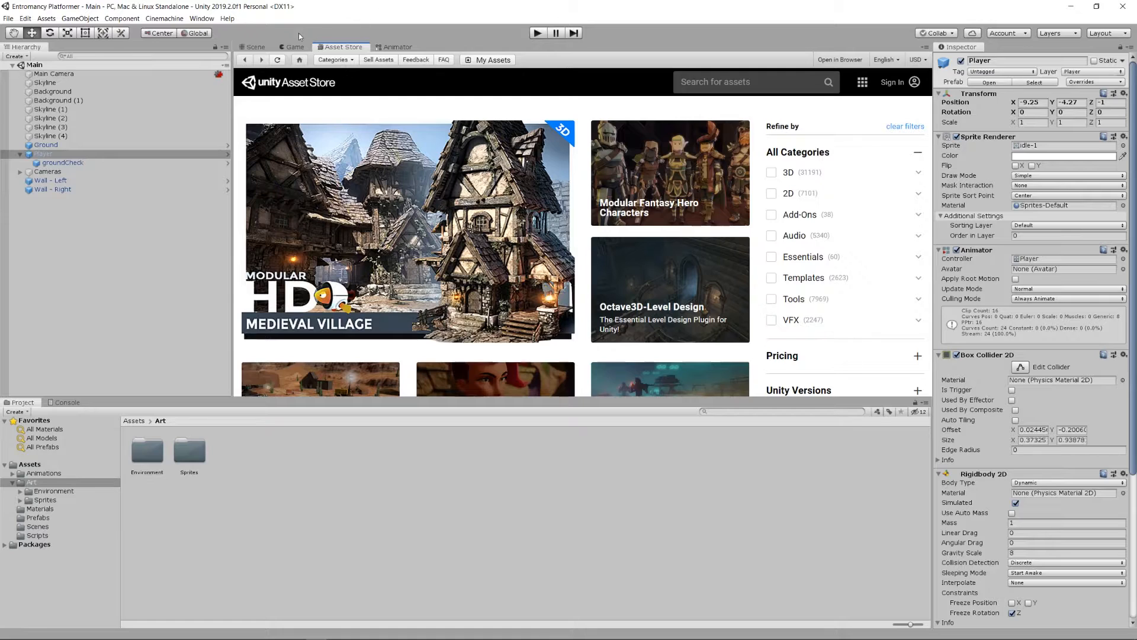
pyautogui.click(255, 47)
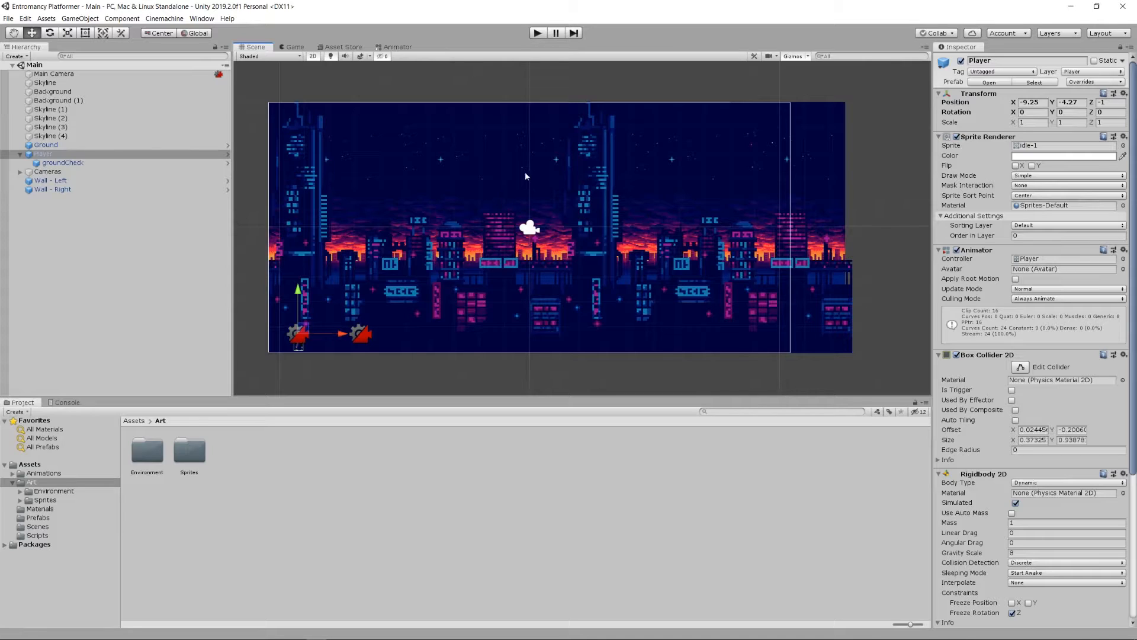
# Open the Animations/Player asset folder and show the Player controller's state graph in the Animator window.
pyautogui.click(26, 474)
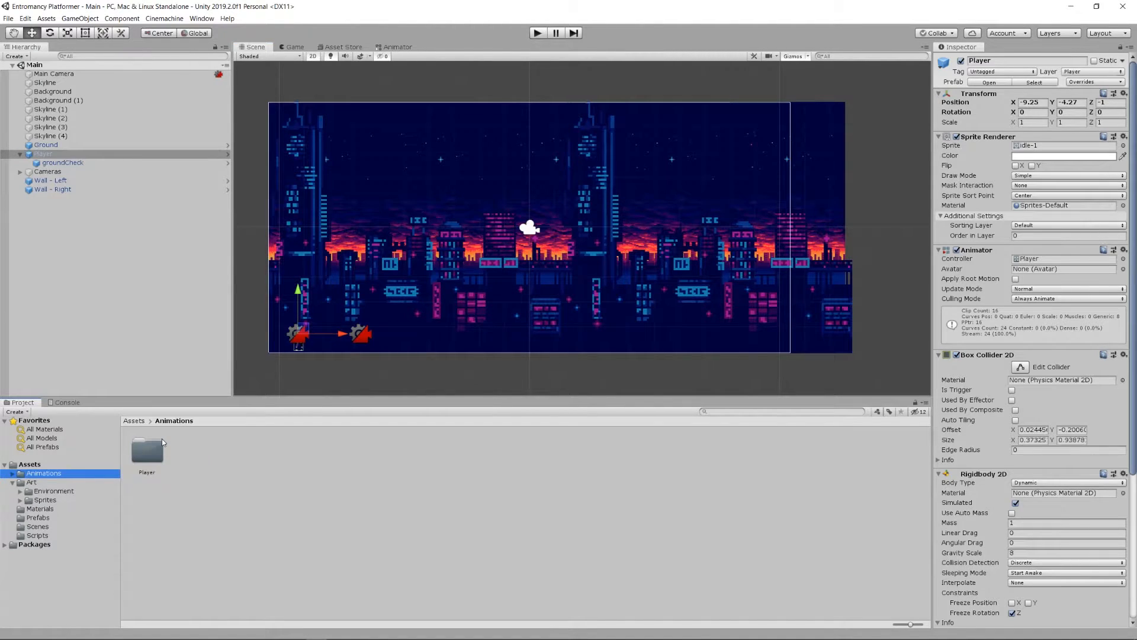
pyautogui.doubleClick(164, 441)
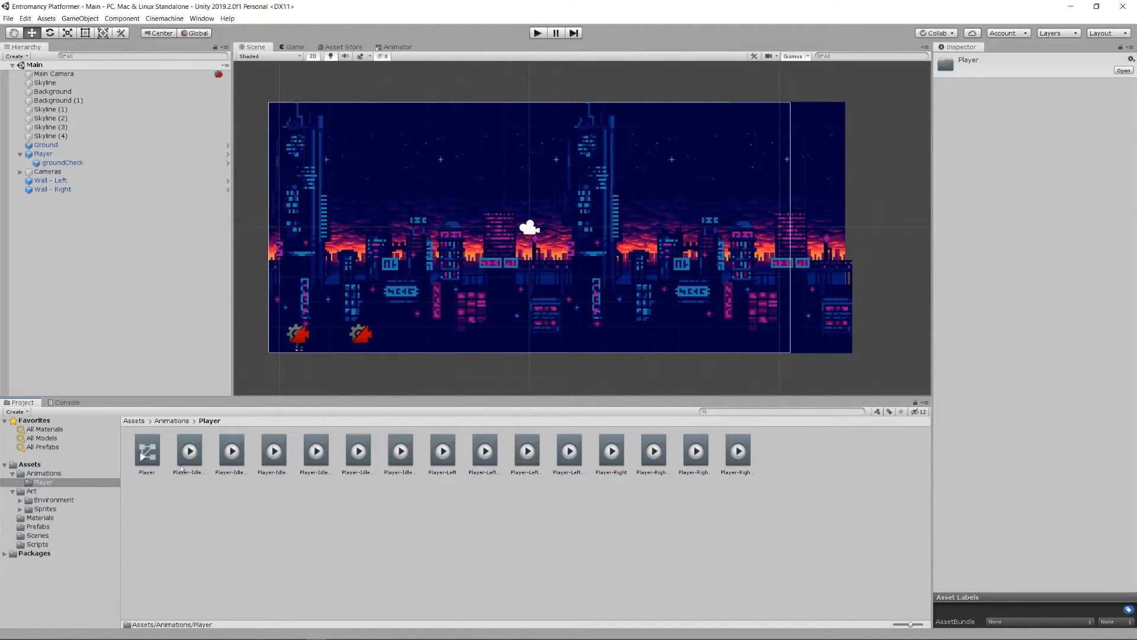
pyautogui.click(406, 47)
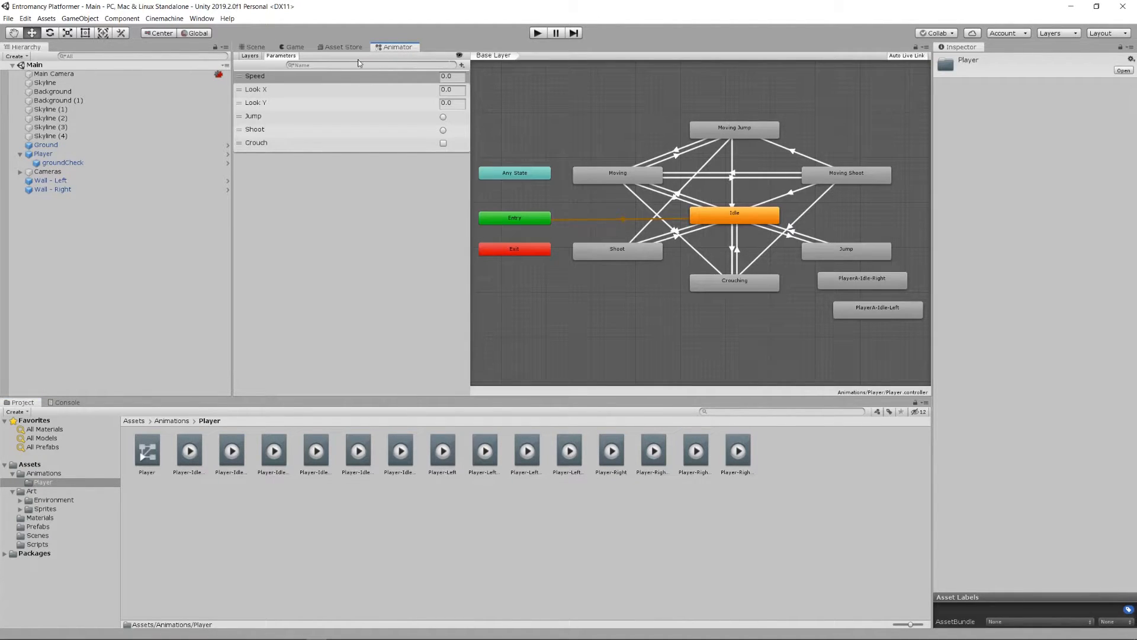
pyautogui.click(201, 19)
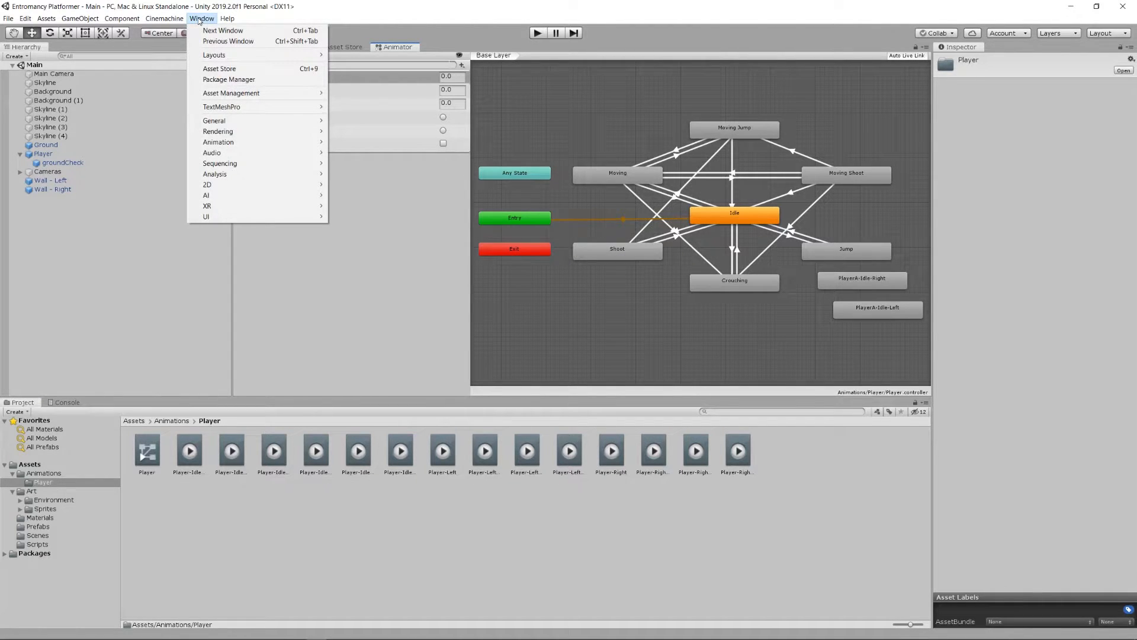
pyautogui.moveTo(249, 142)
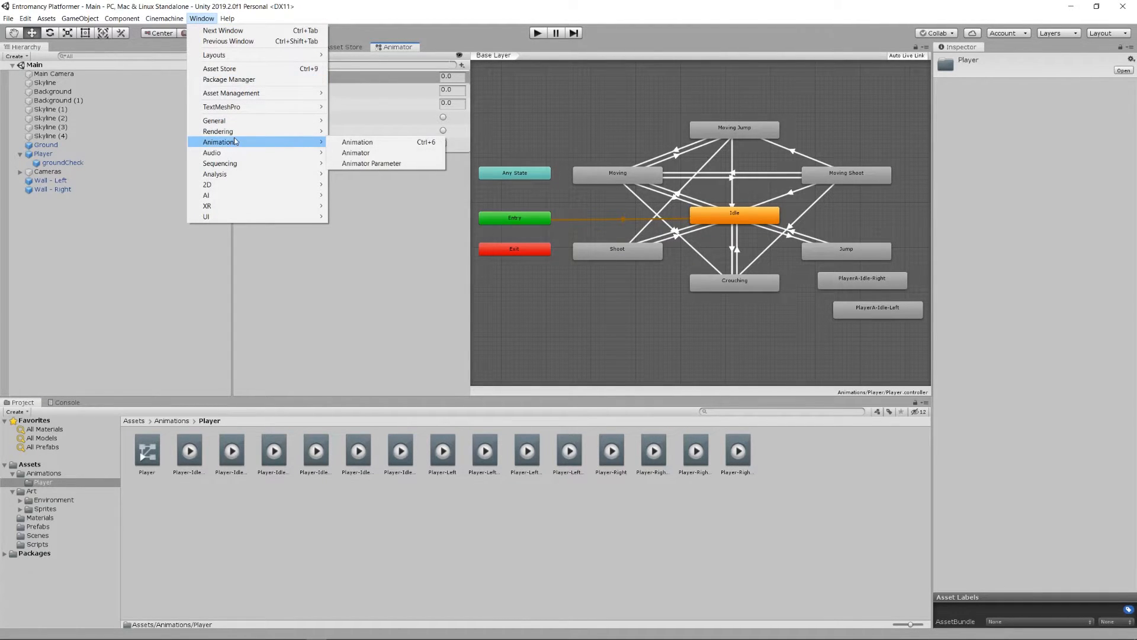
pyautogui.click(379, 153)
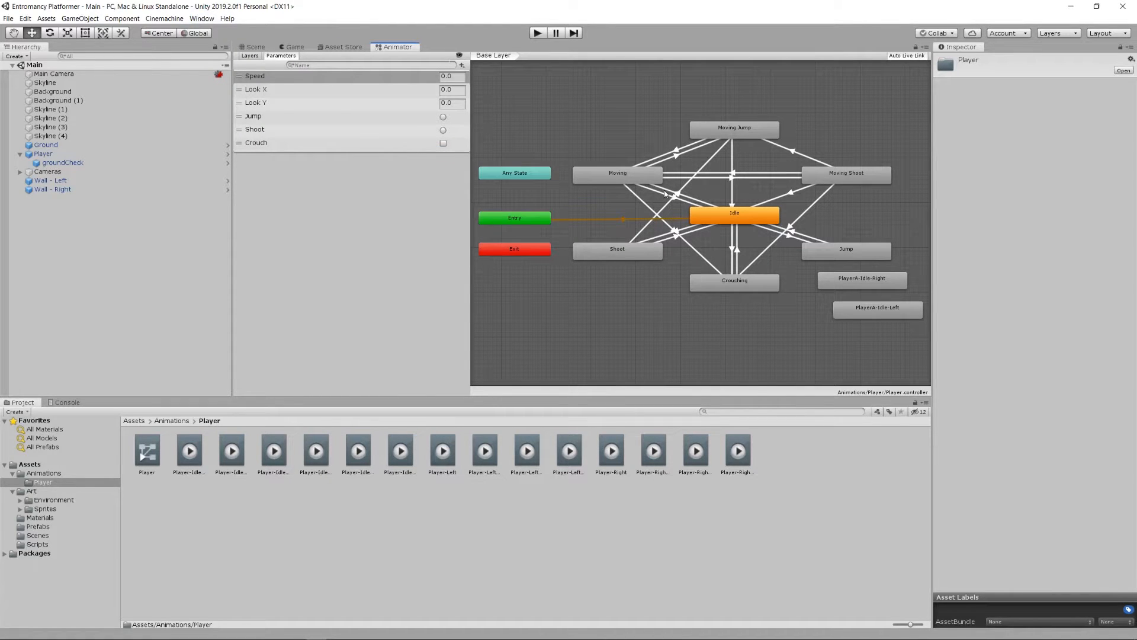
# Look over the available editor windows and inspect the Idle state's motion settings and transitions in the Animator.
pyautogui.click(199, 19)
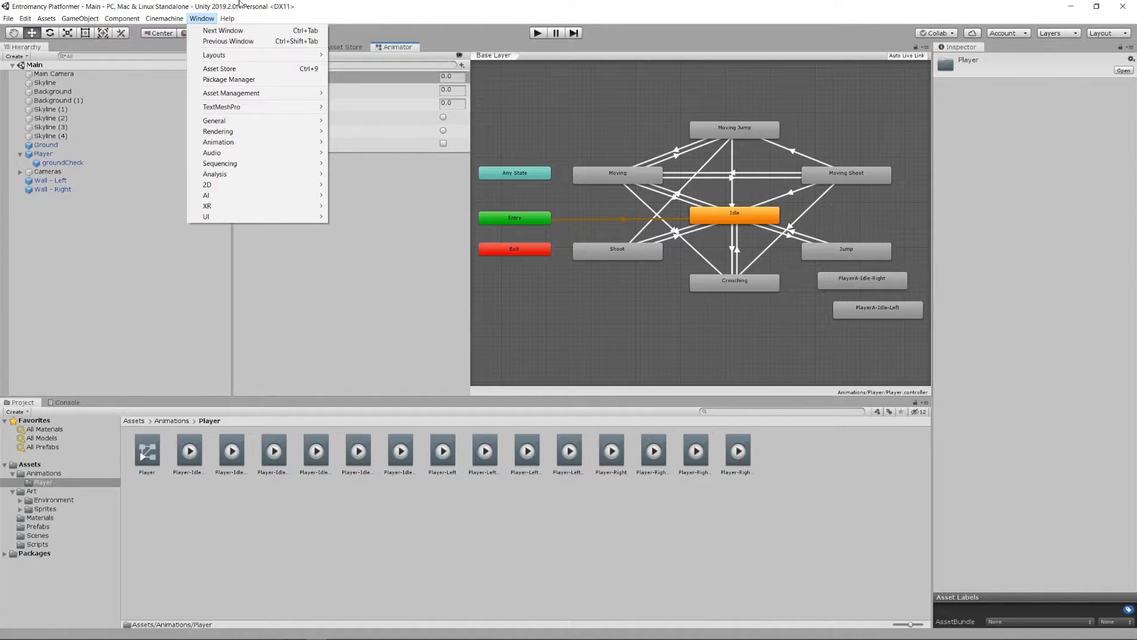
pyautogui.click(206, 18)
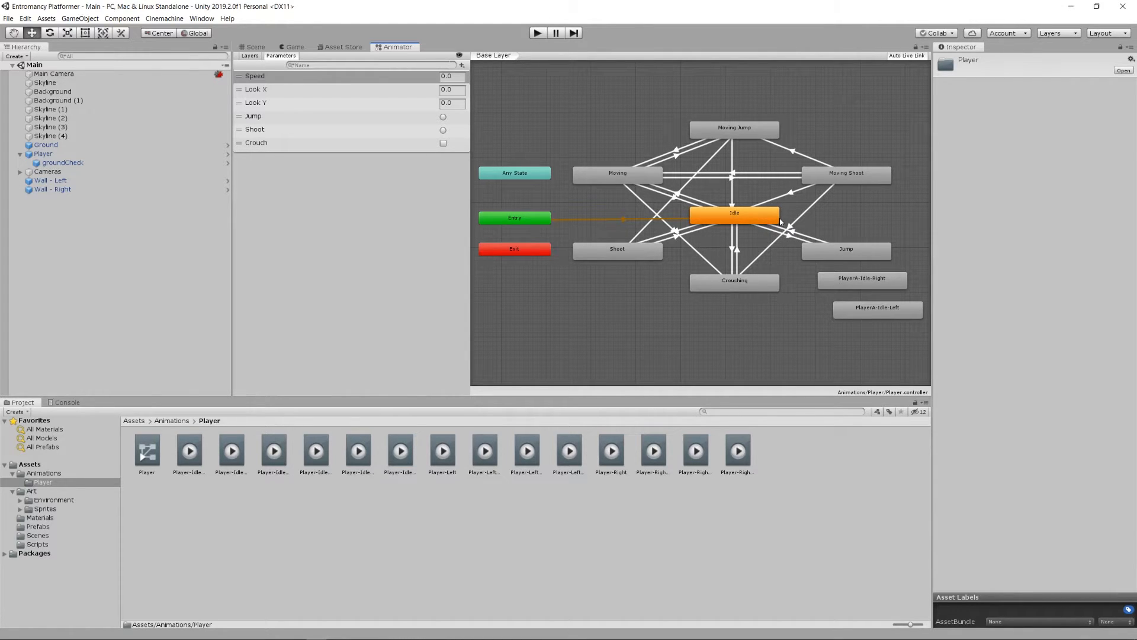
pyautogui.click(749, 218)
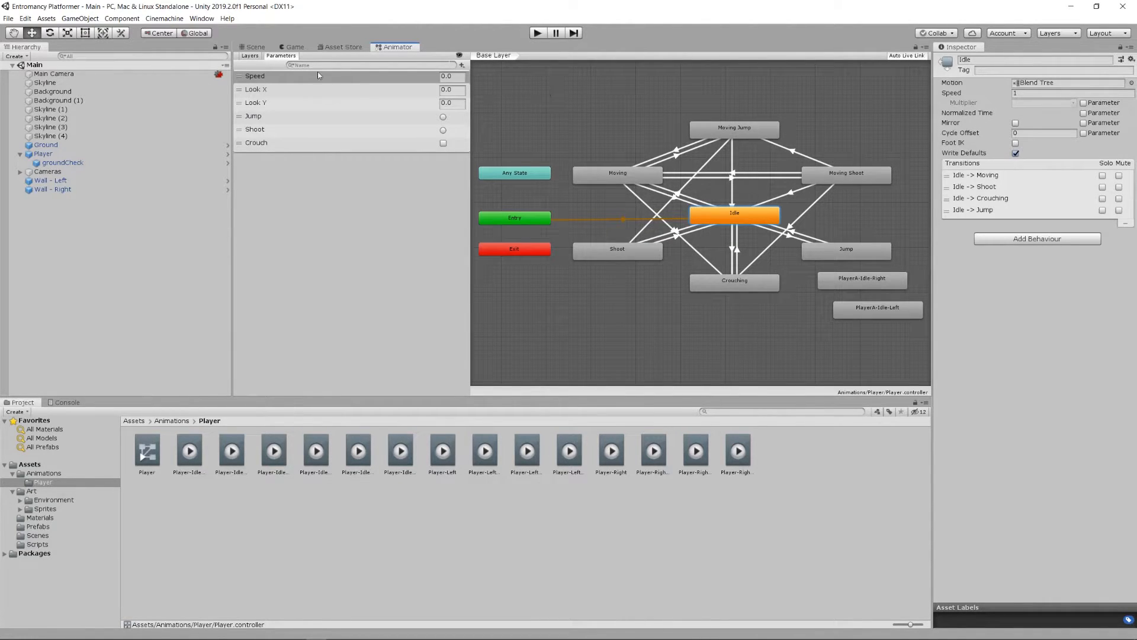
pyautogui.click(304, 55)
# Play-test moving right and jumping in the Game view, stop the game, and return to the Animator's state graph.
pyautogui.click(296, 47)
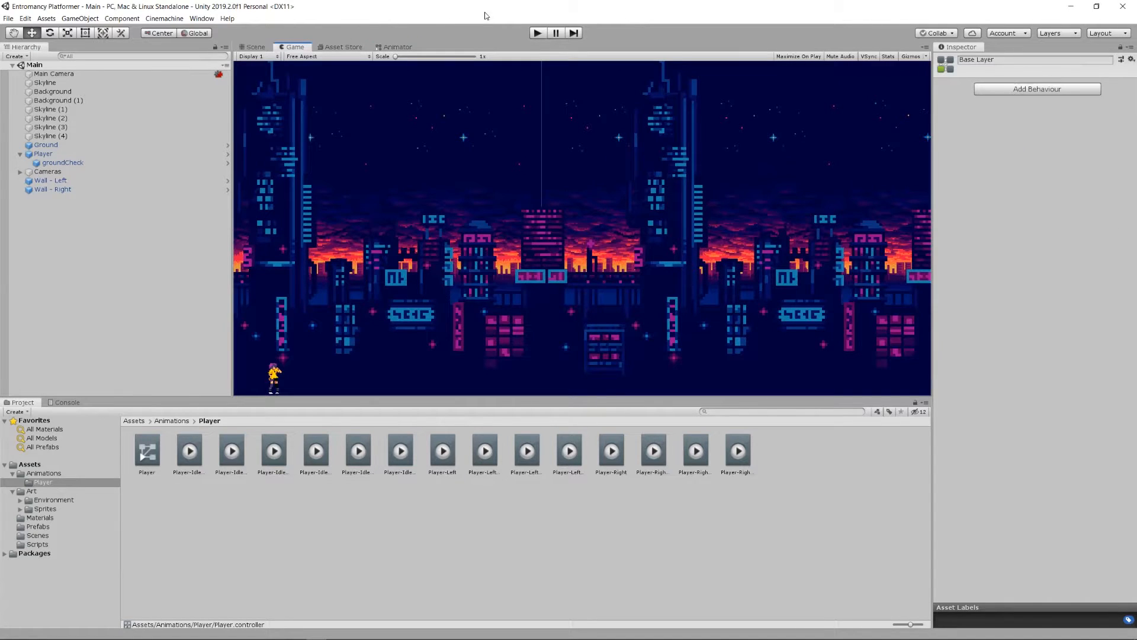
pyautogui.click(537, 34)
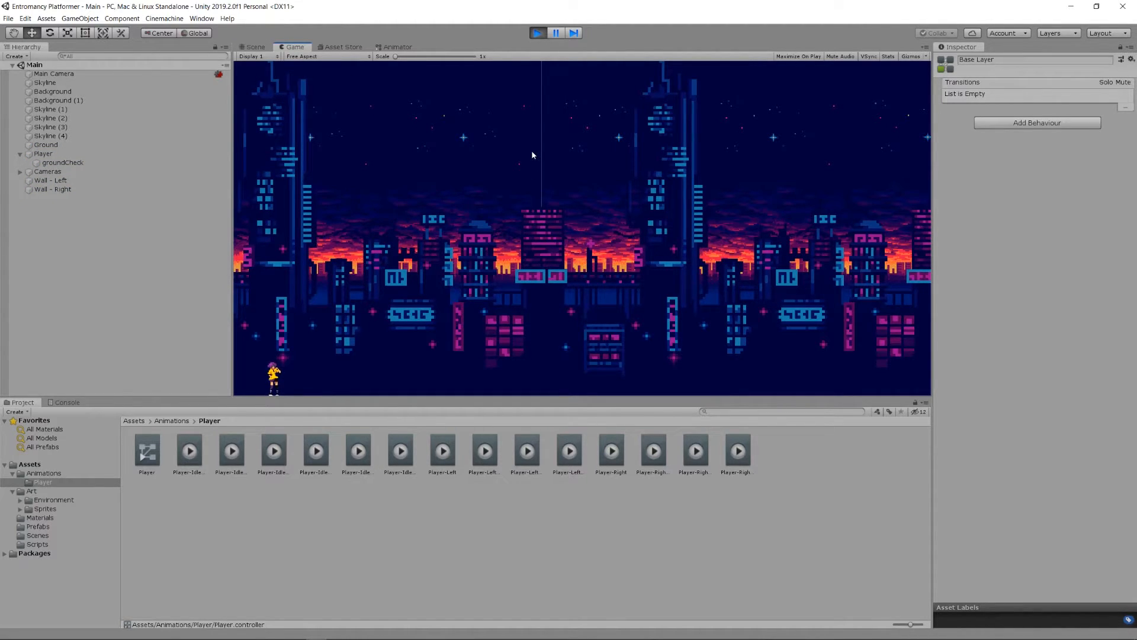
pyautogui.press('Right')
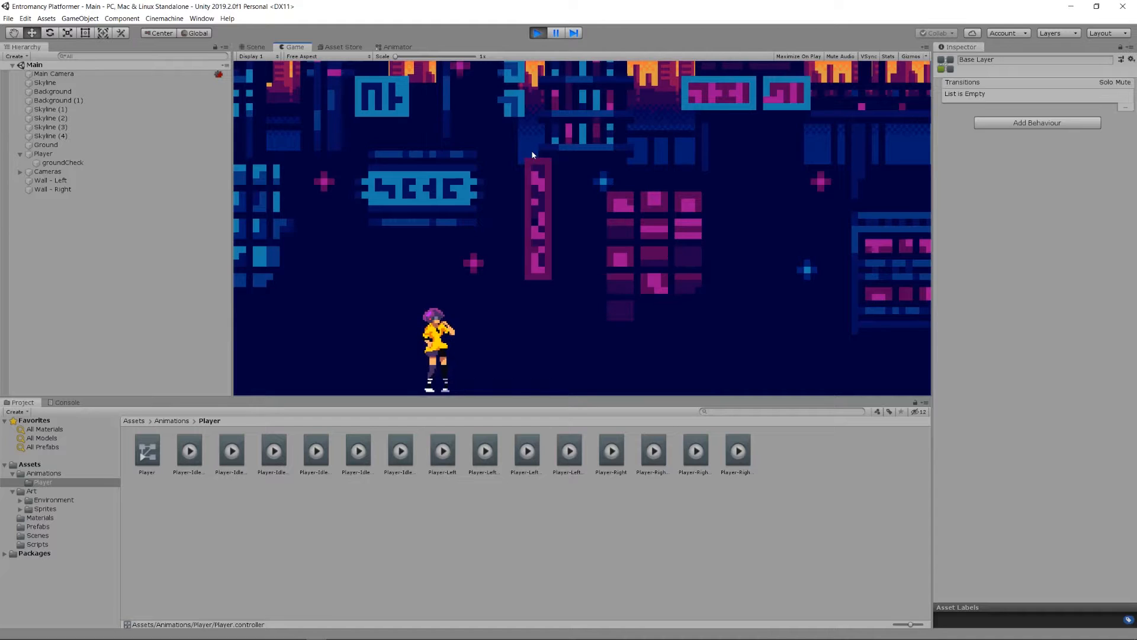
pyautogui.press('space')
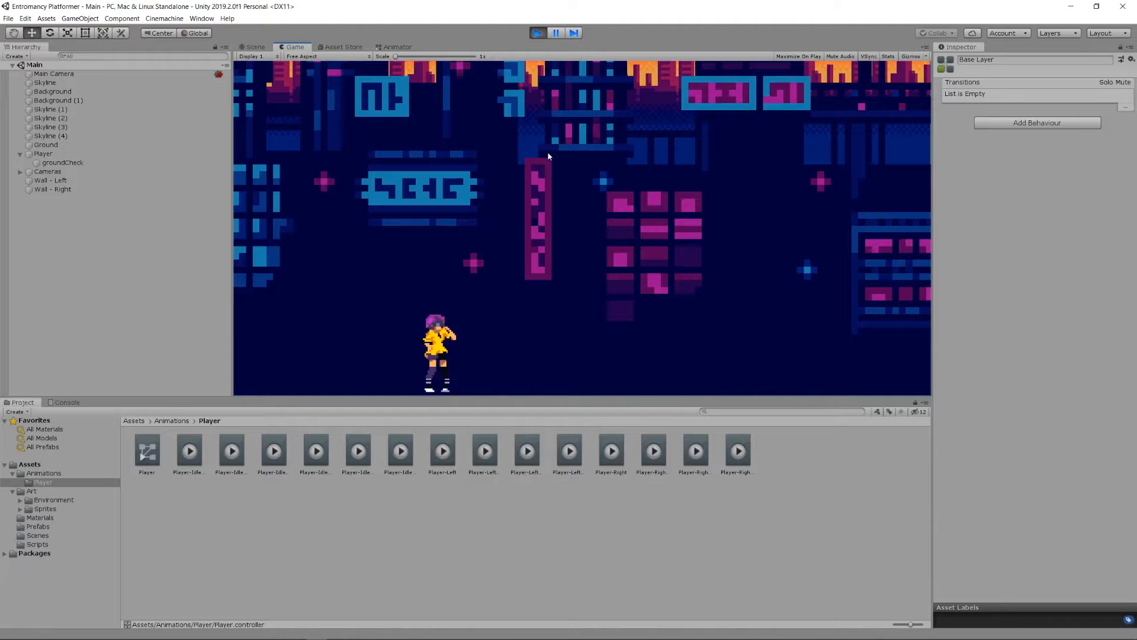
pyautogui.click(539, 36)
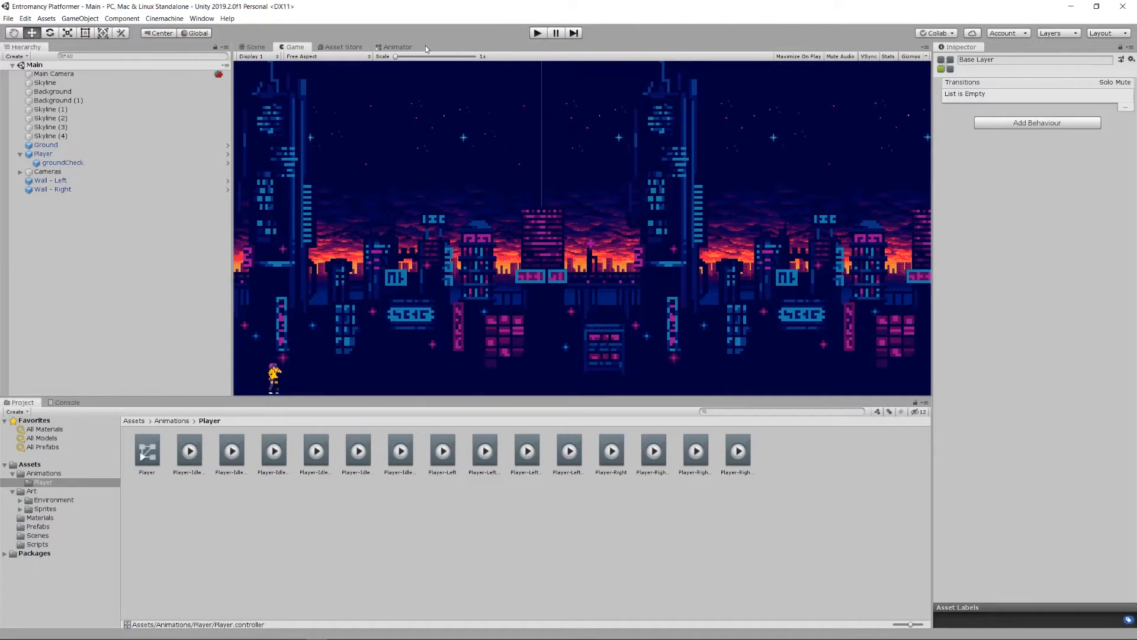
pyautogui.click(397, 47)
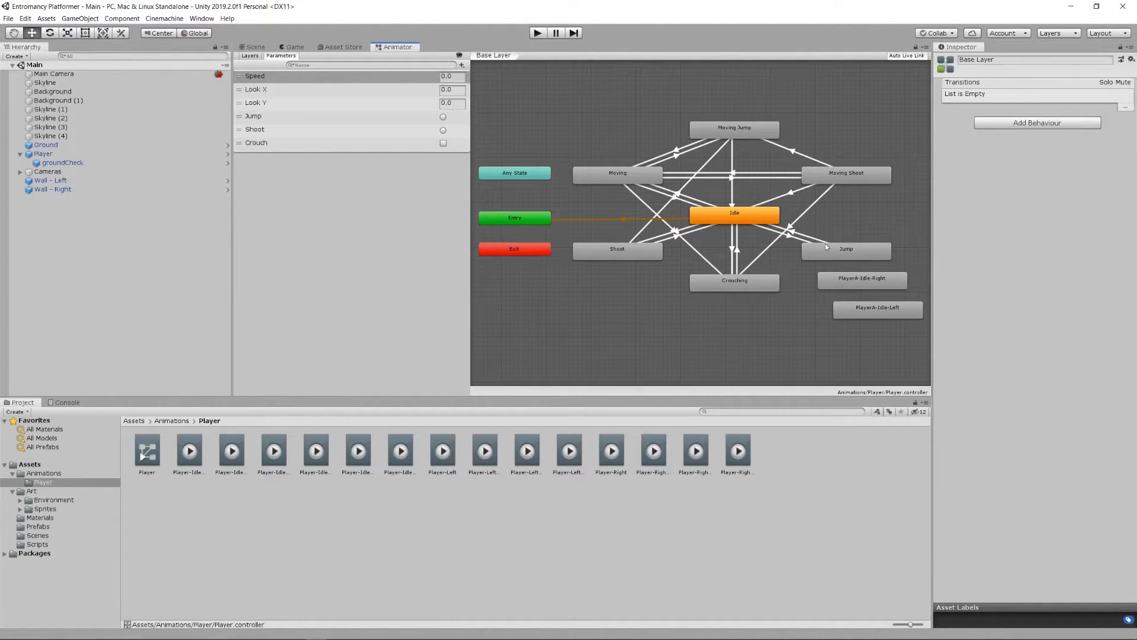
# Inspect the Player-Idle-Jump-Left clip's keyframes in the Animation window, close that window, and return to the Game view.
pyautogui.doubleClick(185, 453)
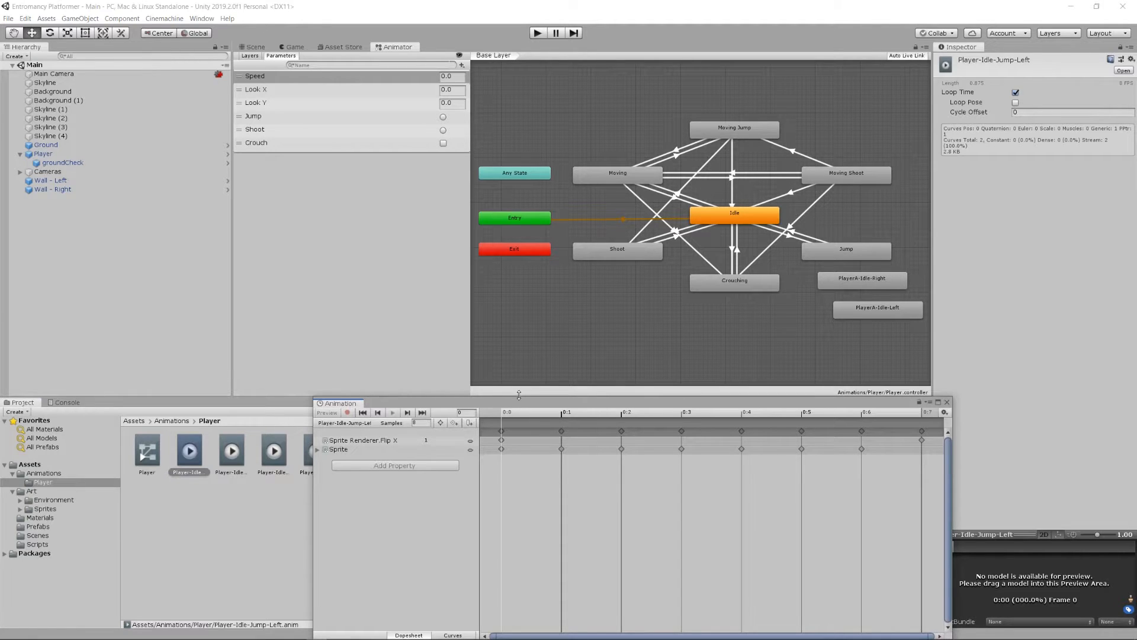
pyautogui.moveTo(526, 402); pyautogui.dragTo(471, 293)
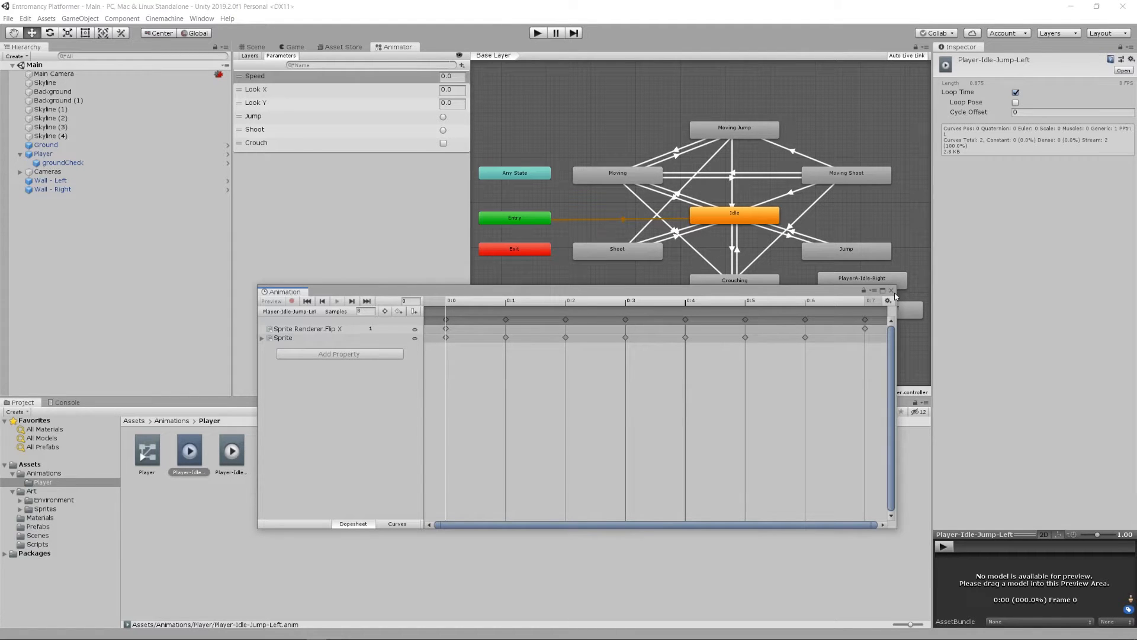
pyautogui.click(892, 291)
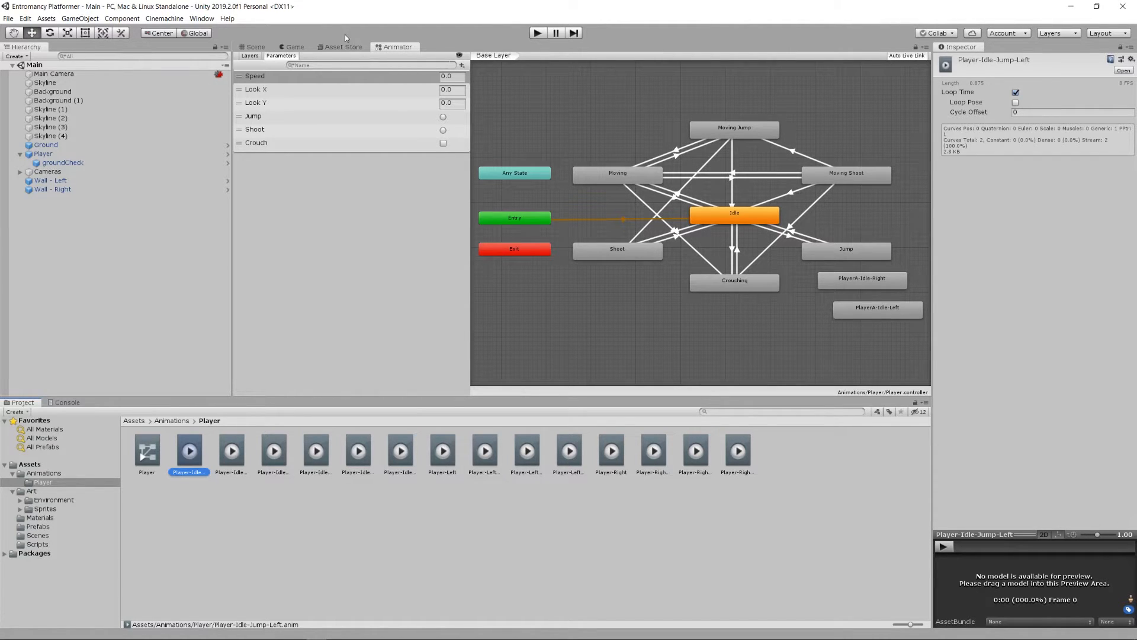
pyautogui.click(300, 48)
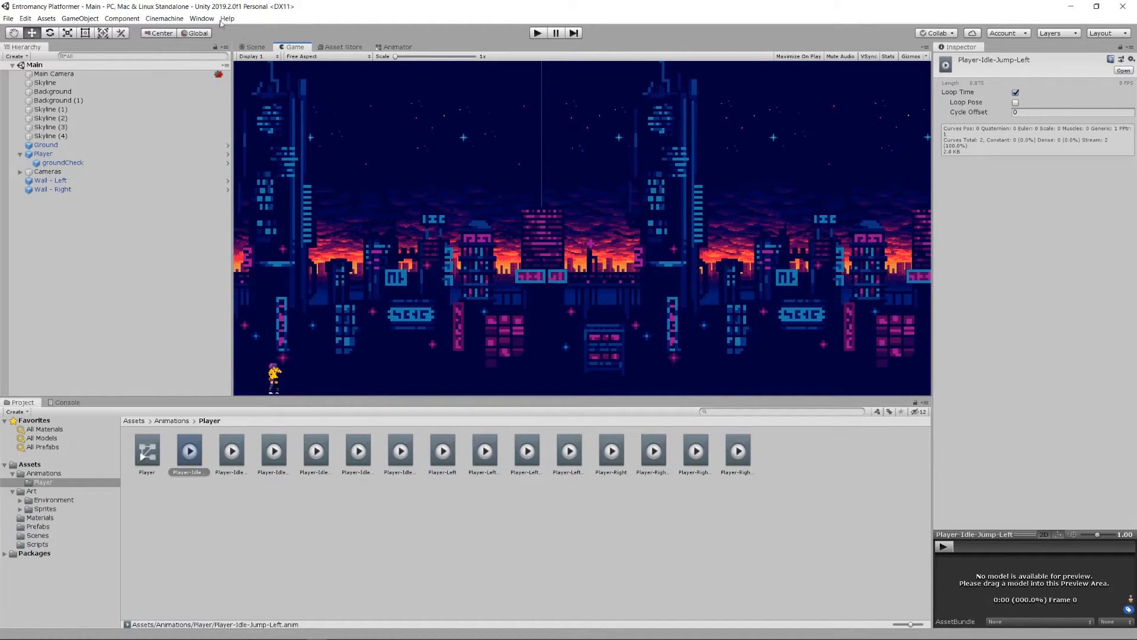
# Create an empty GameObject in the Main scene.
pyautogui.click(90, 21)
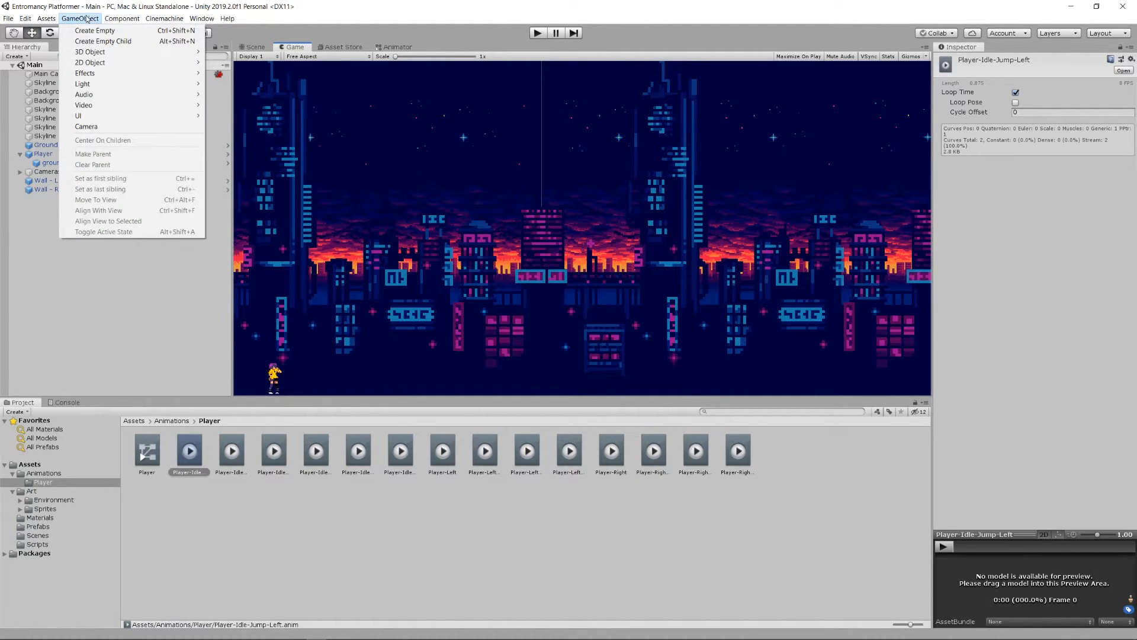
pyautogui.click(83, 18)
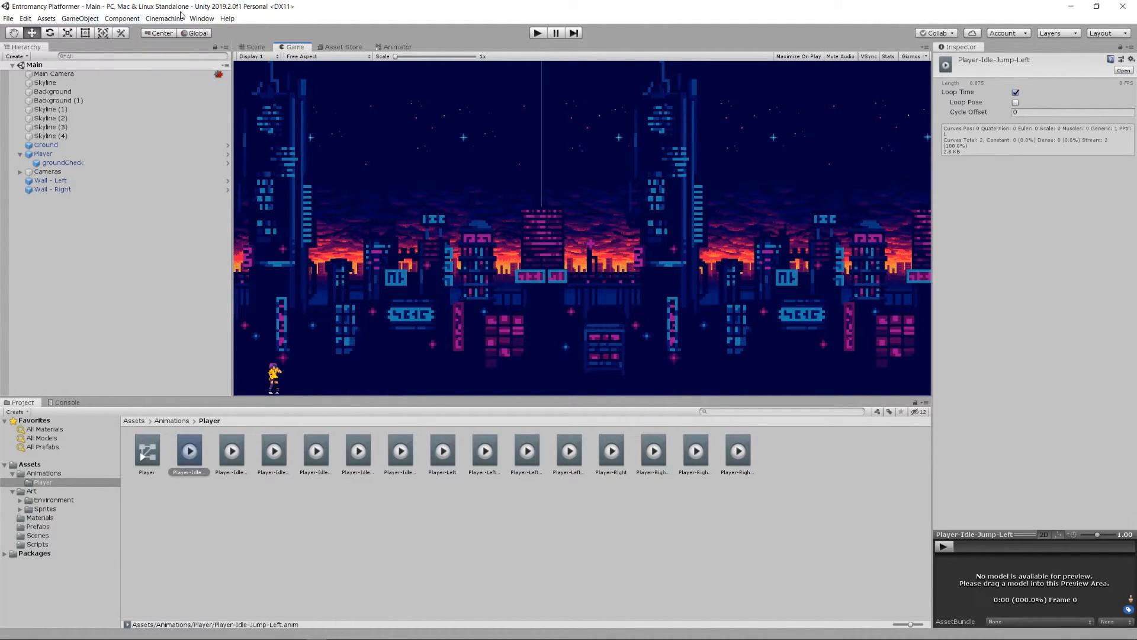
pyautogui.click(76, 19)
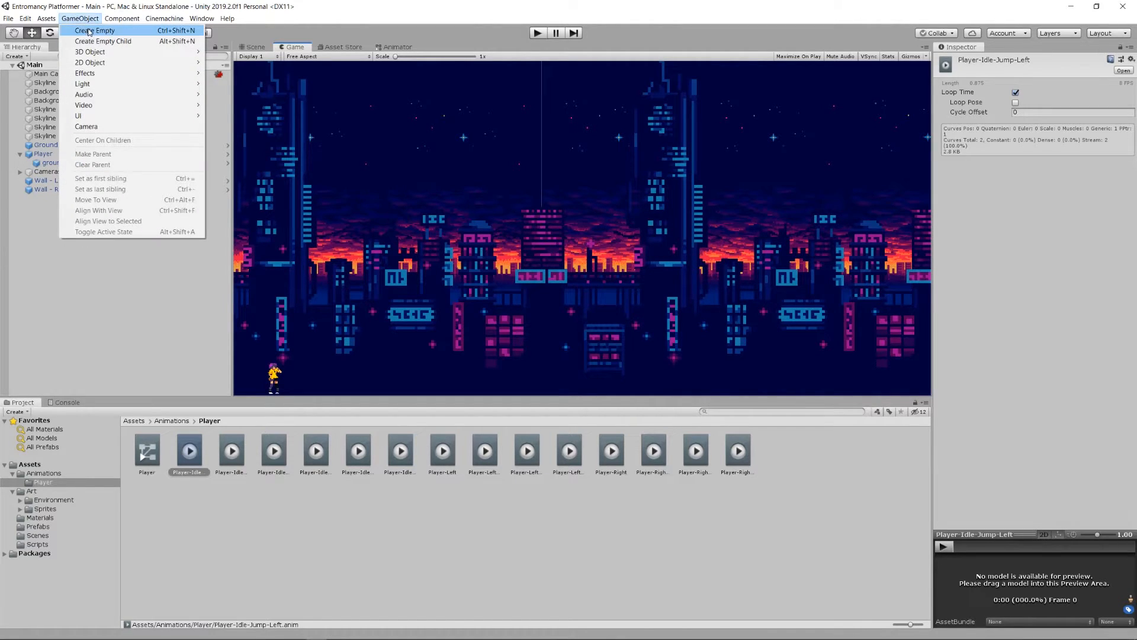
pyautogui.click(83, 30)
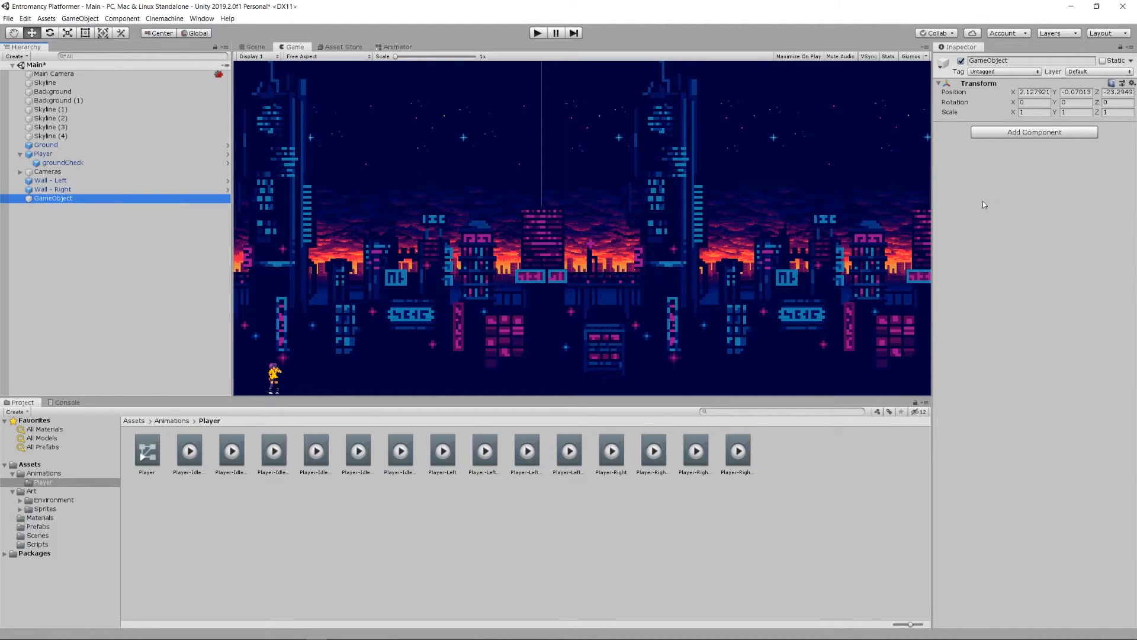
# Attach the Ceridium script from the Scripts folder to the new empty GameObject.
pyautogui.click(56, 545)
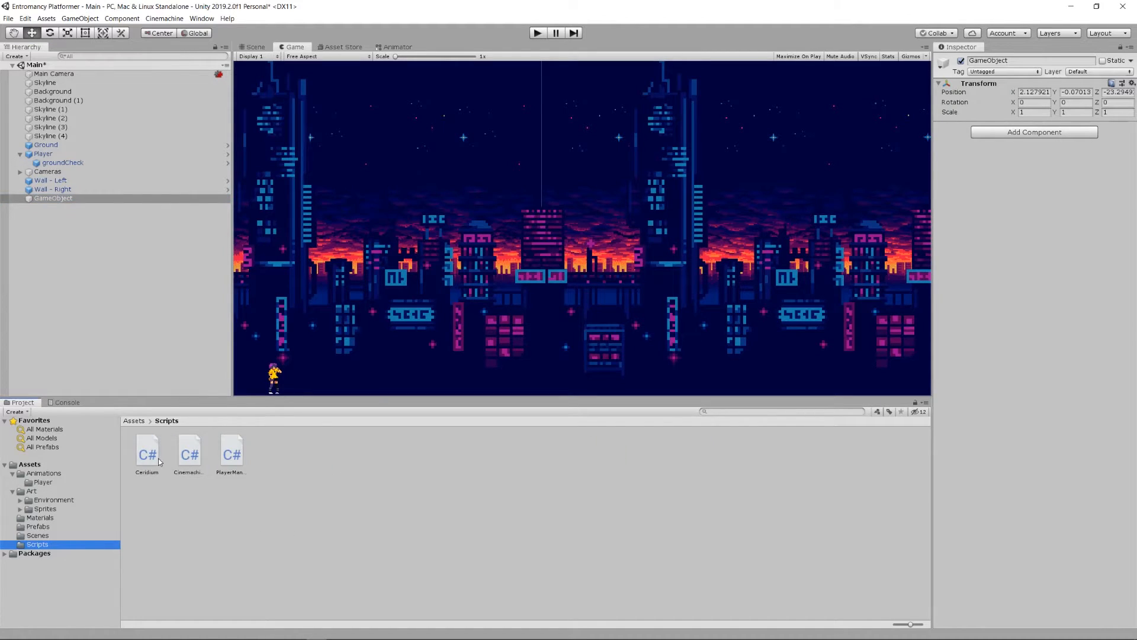
pyautogui.moveTo(147, 456); pyautogui.dragTo(1101, 184)
pyautogui.moveTo(1065, 144); pyautogui.dragTo(1066, 145)
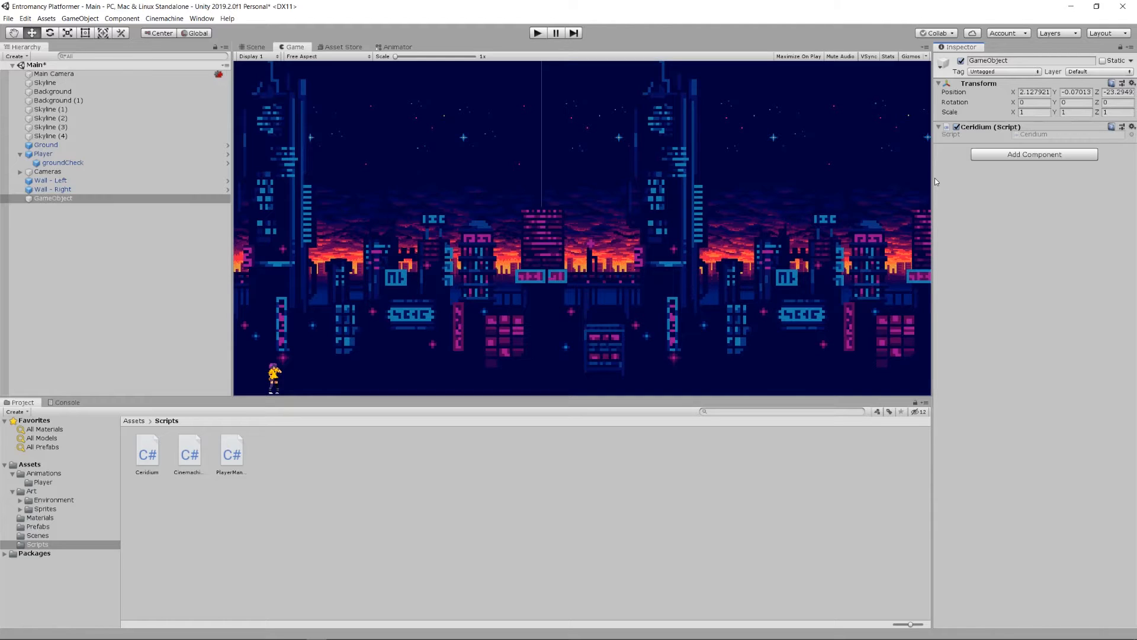
# Look over the object, asset and component creation options, and add a Rigidbody 2D component to the empty GameObject.
pyautogui.click(80, 19)
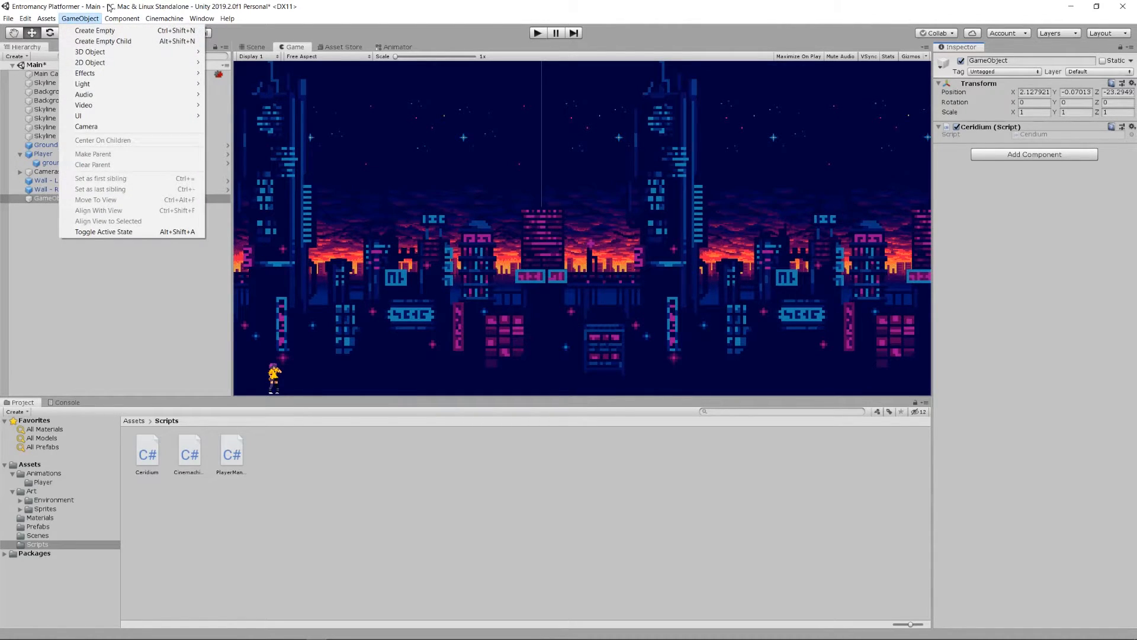
pyautogui.moveTo(107, 116)
pyautogui.moveTo(44, 22)
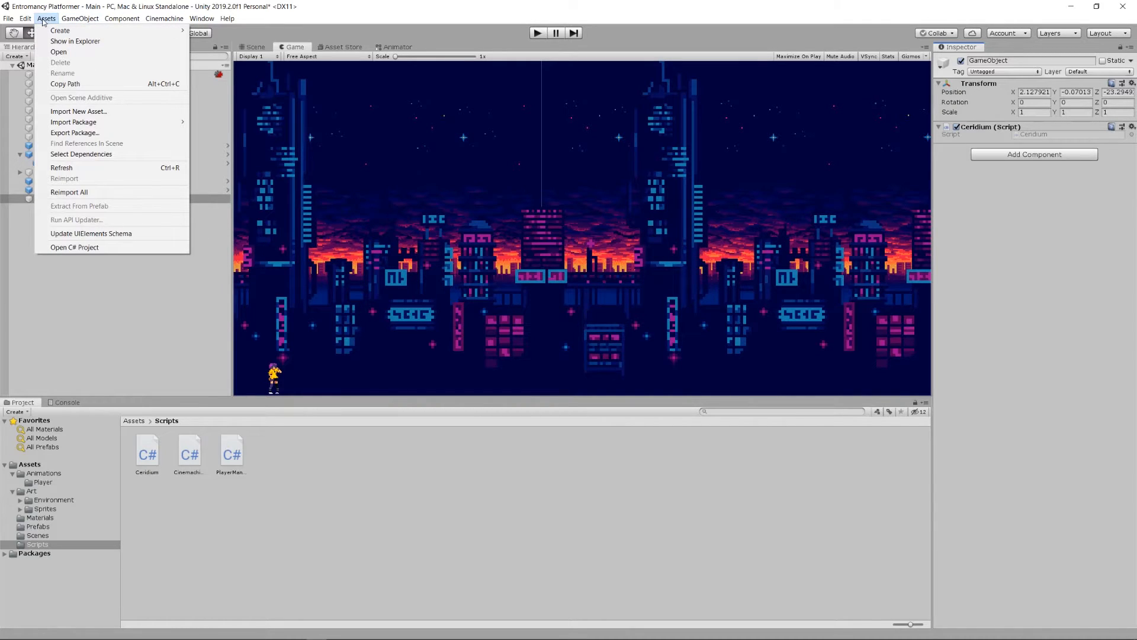
pyautogui.moveTo(137, 22)
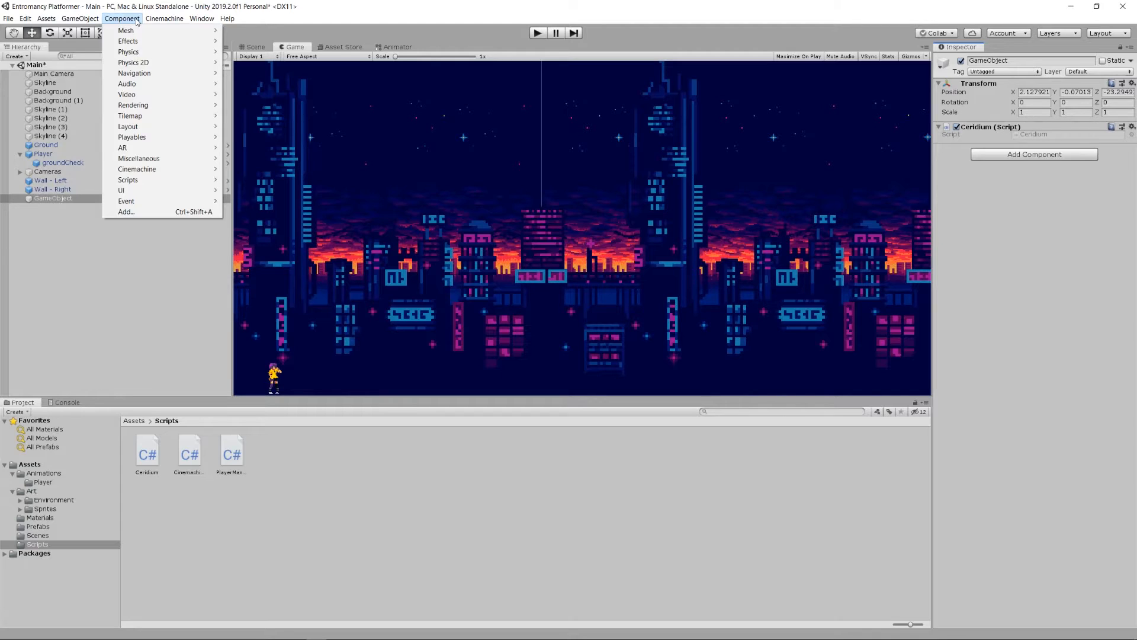
pyautogui.moveTo(83, 14)
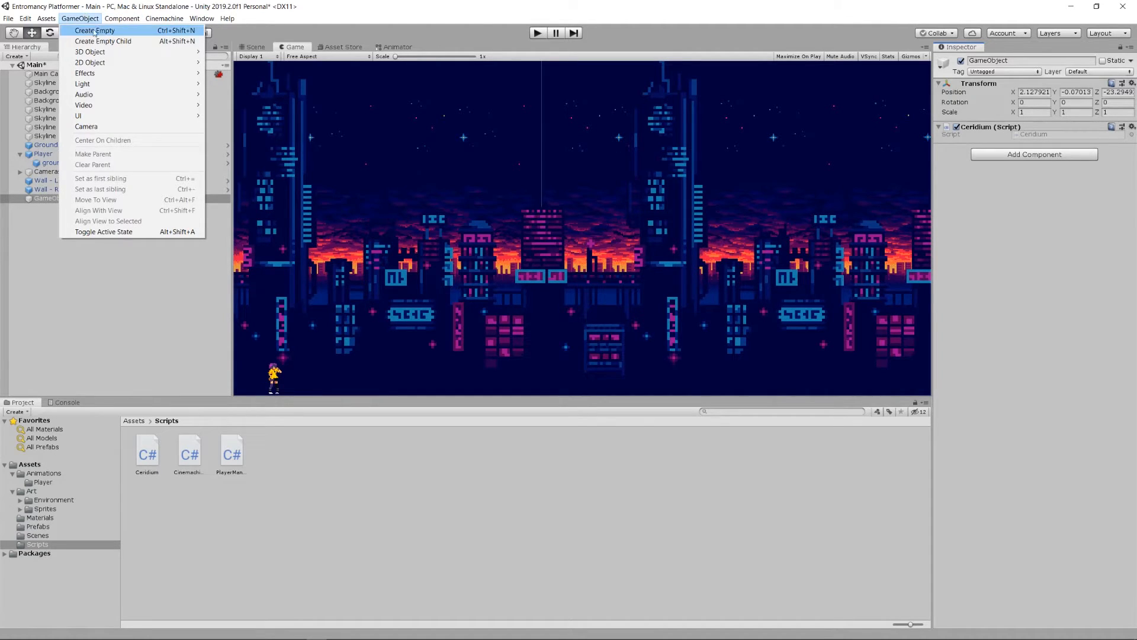
pyautogui.moveTo(116, 63)
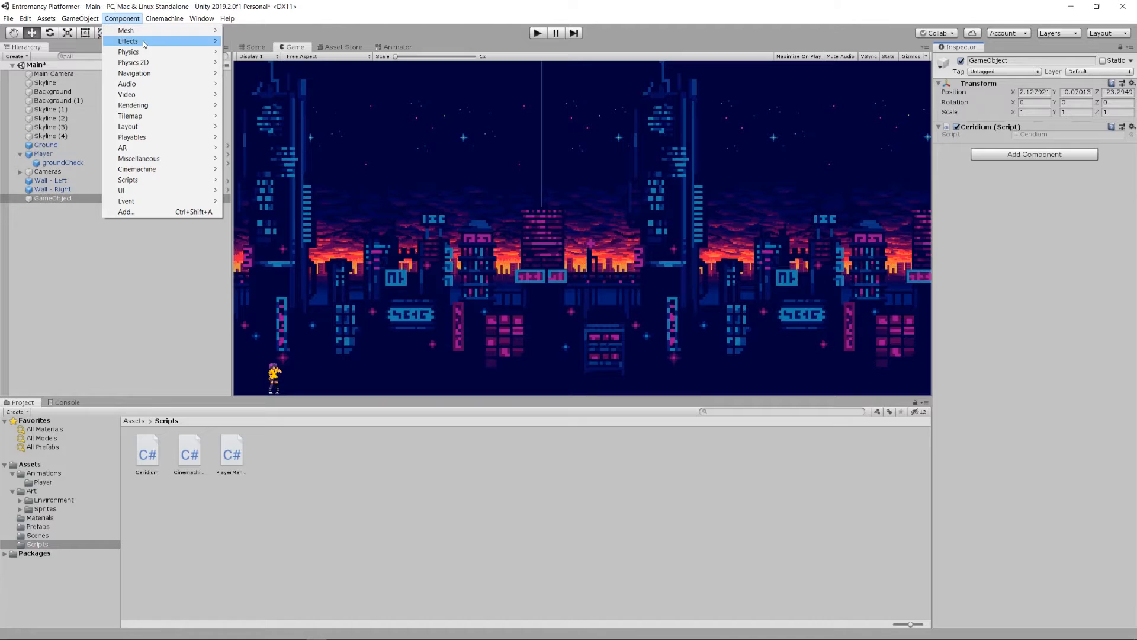
pyautogui.moveTo(156, 57)
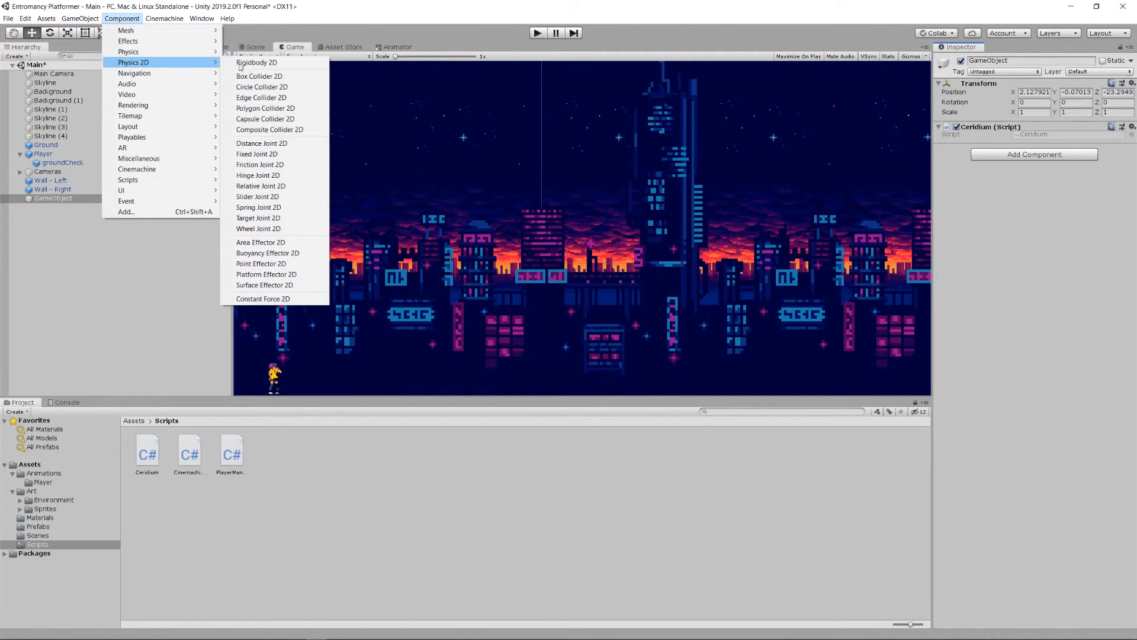
pyautogui.click(280, 63)
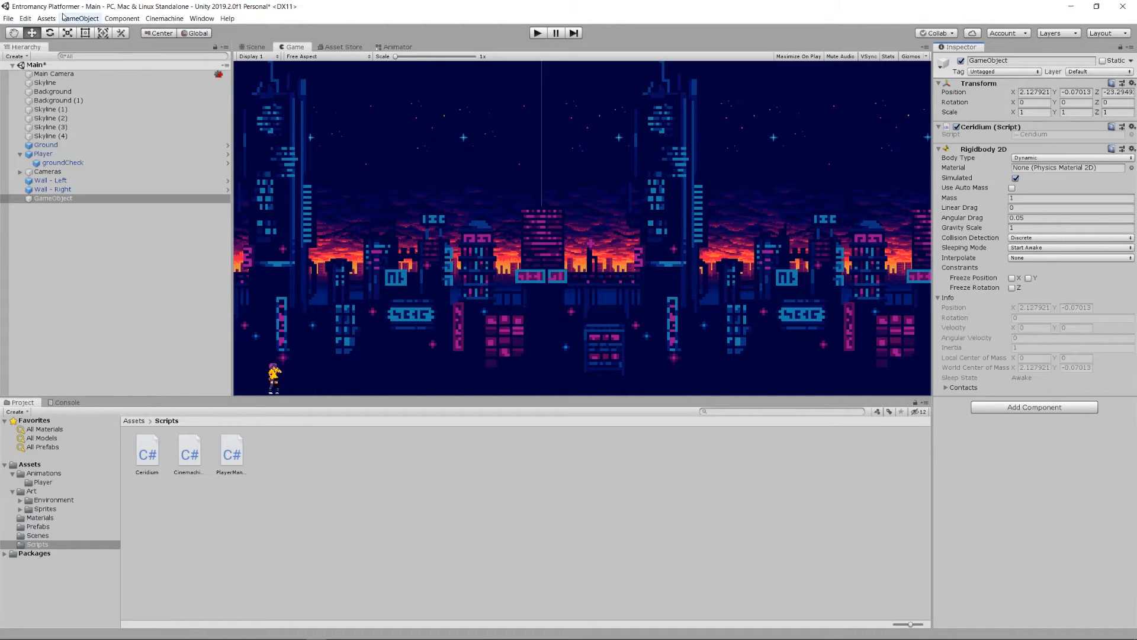
# Review the Project Settings for Physics 2D, Player with its Splash Image section, Physics, Input, Audio and Editor, and close them.
pyautogui.click(26, 19)
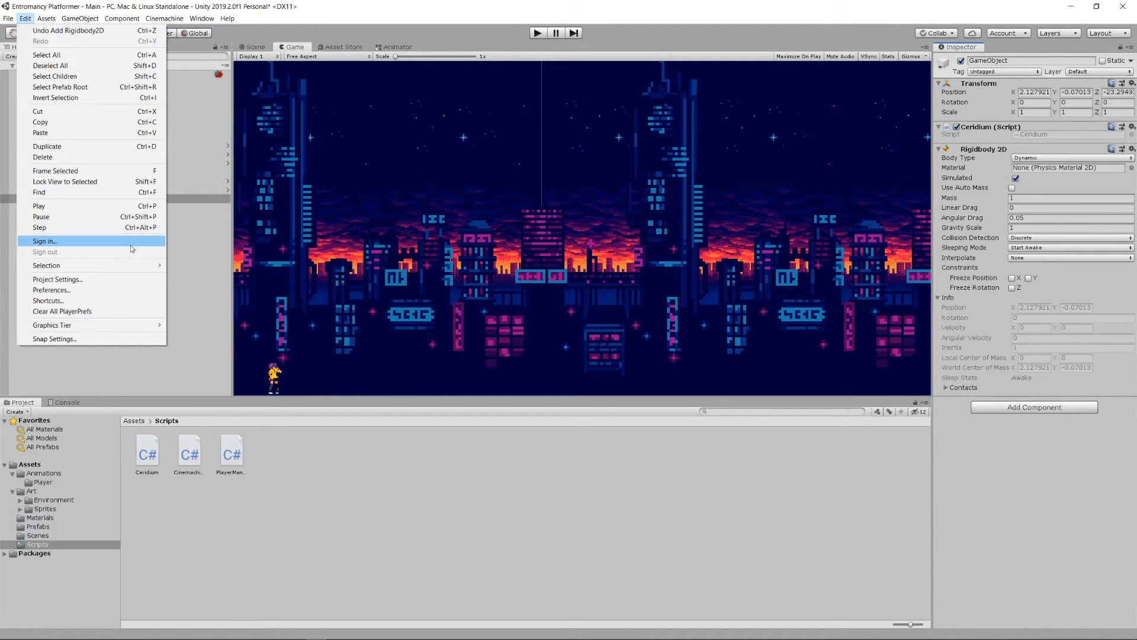
pyautogui.click(136, 284)
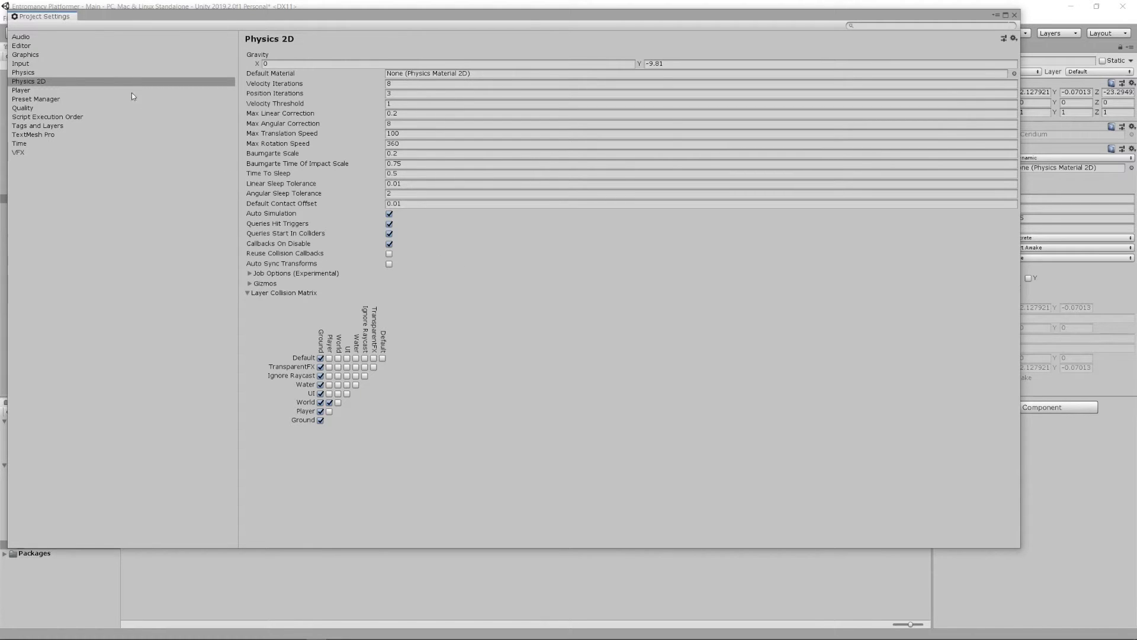
pyautogui.click(51, 92)
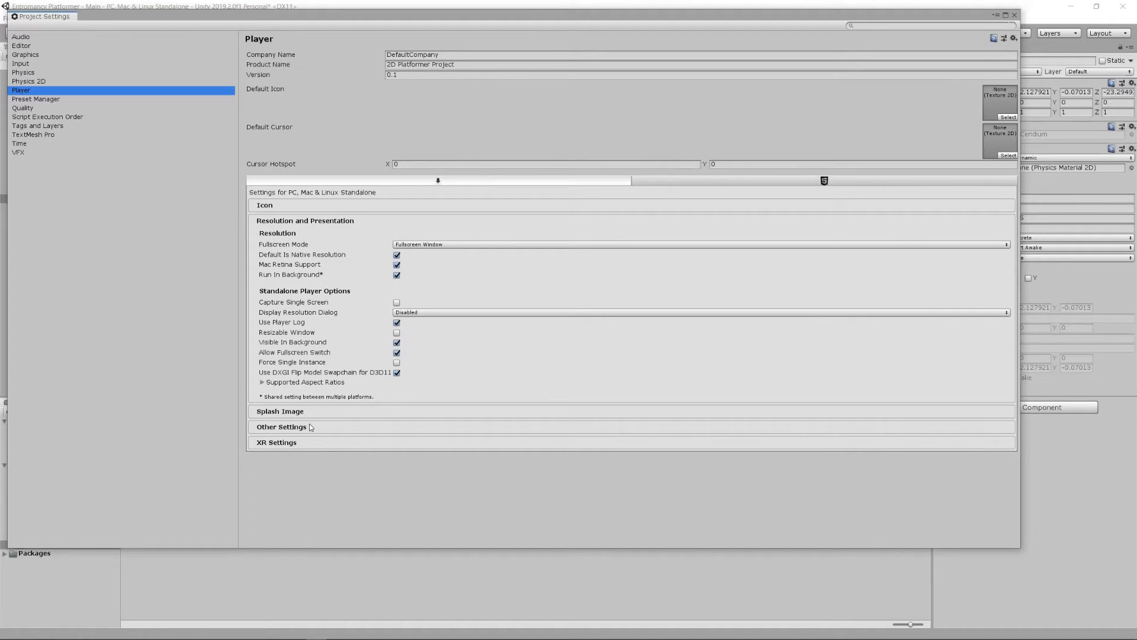
pyautogui.click(296, 412)
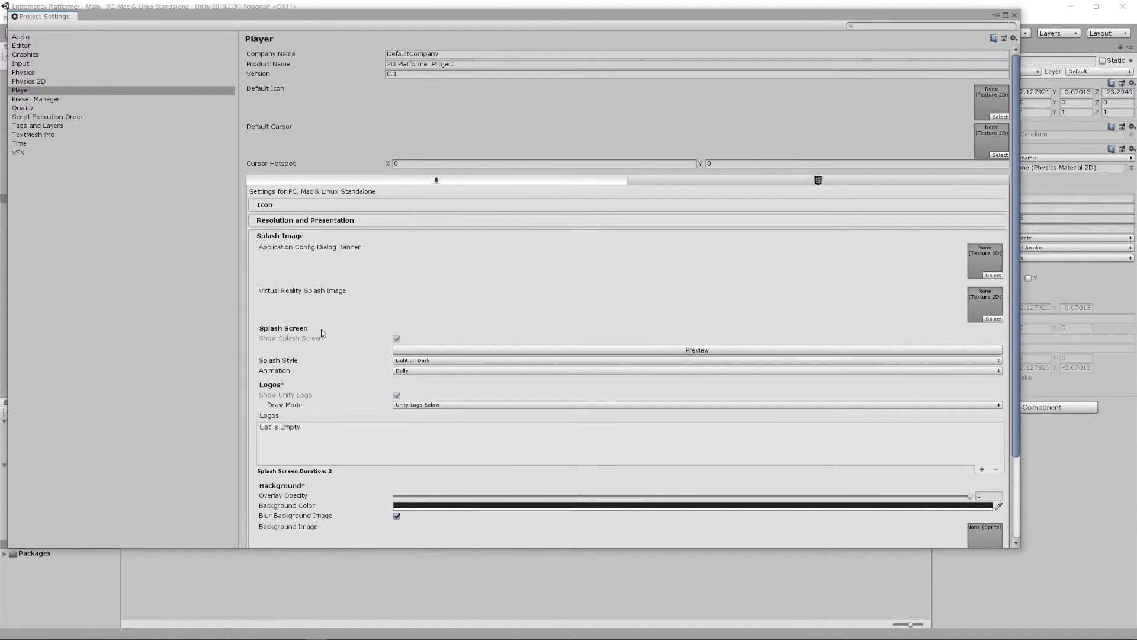
pyautogui.click(59, 72)
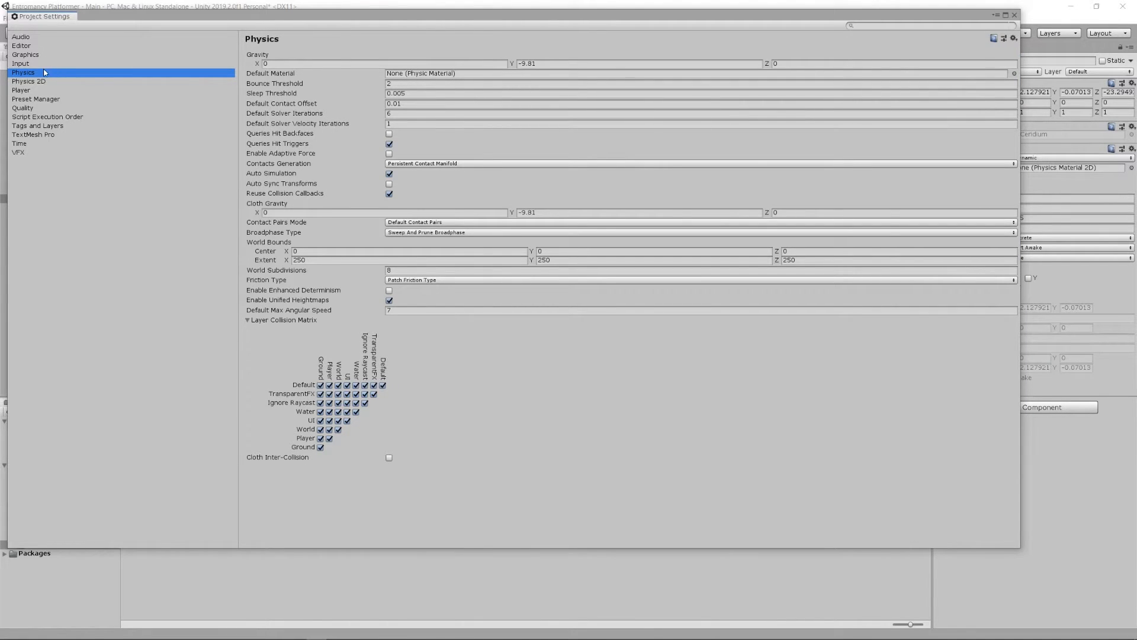
pyautogui.click(48, 63)
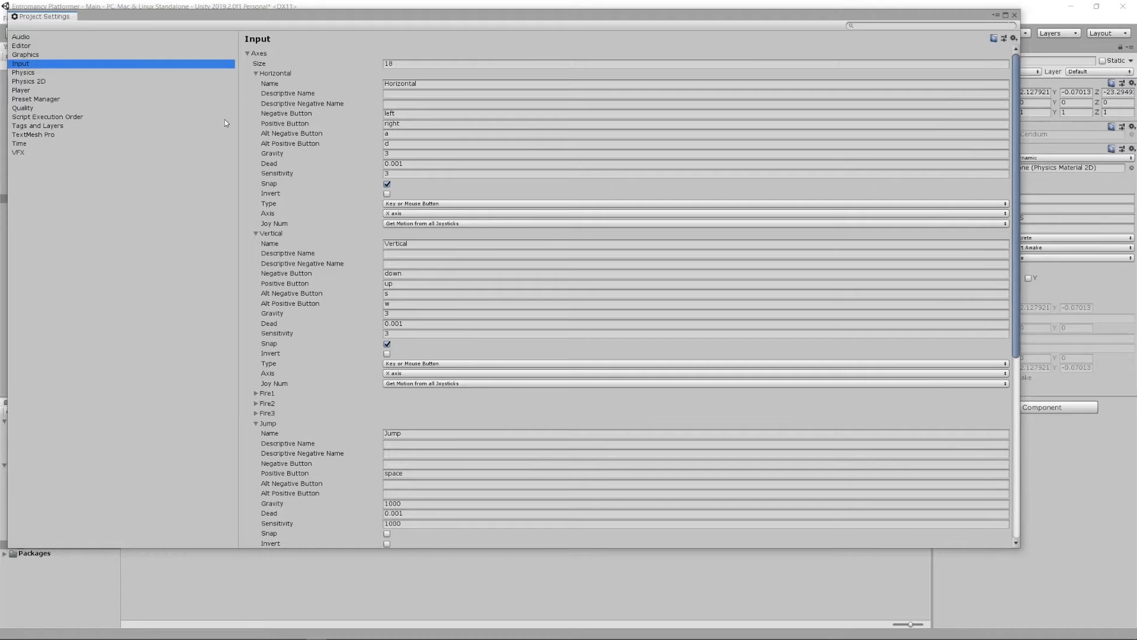
pyautogui.click(91, 39)
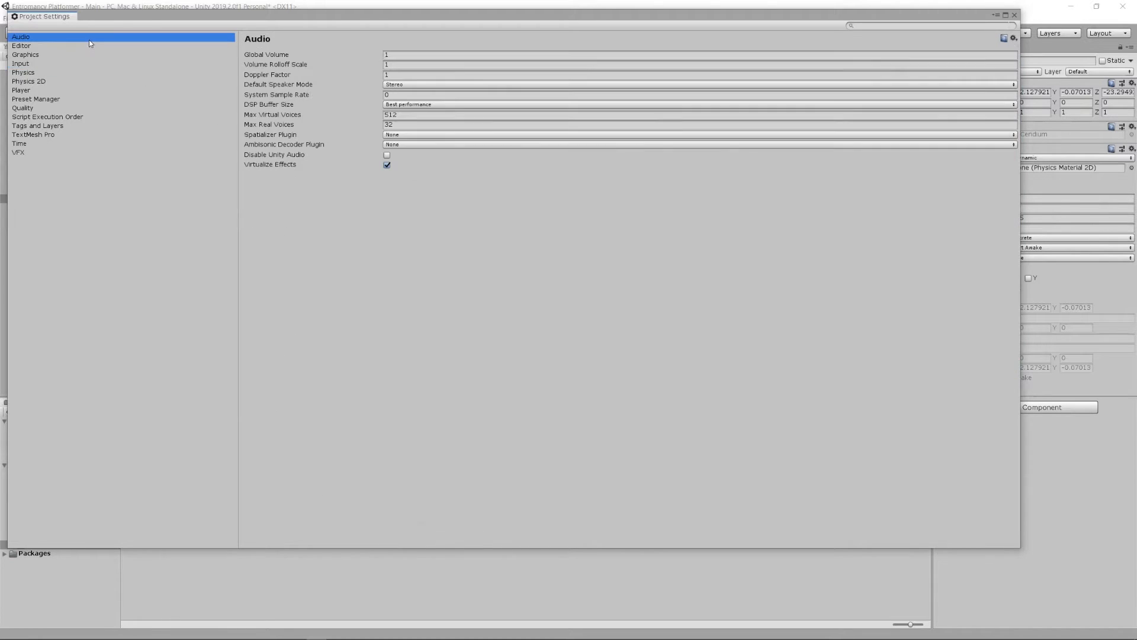
pyautogui.click(97, 46)
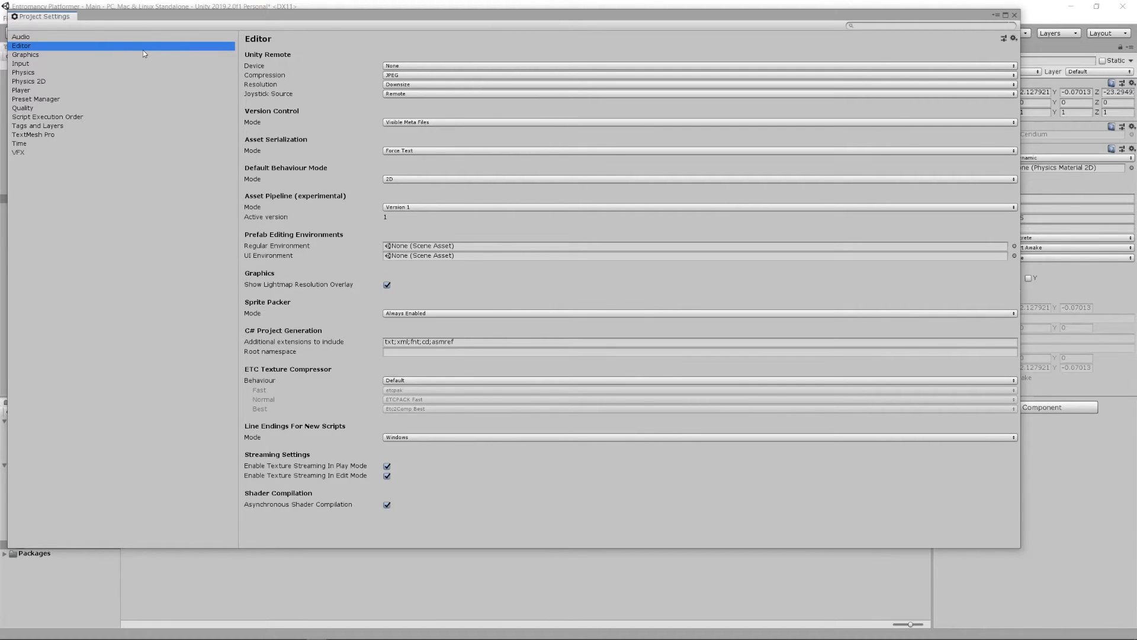
pyautogui.click(1015, 15)
# Review the Cinemachine, Tile Palette and General pages of the editor Preferences, and close them.
pyautogui.click(26, 18)
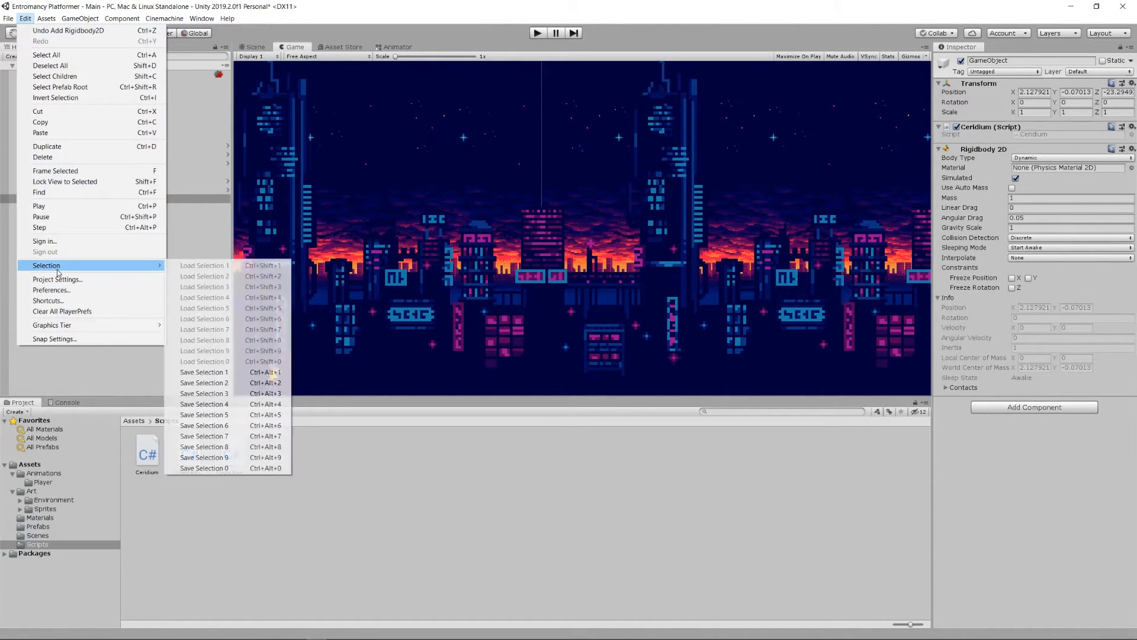
pyautogui.click(67, 289)
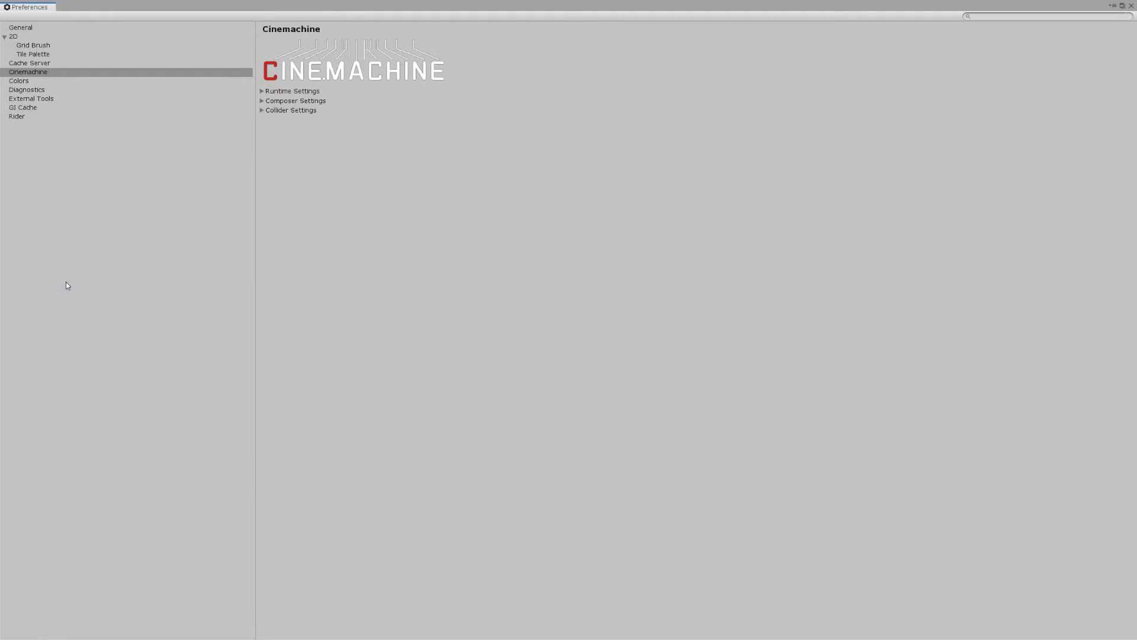
pyautogui.click(49, 54)
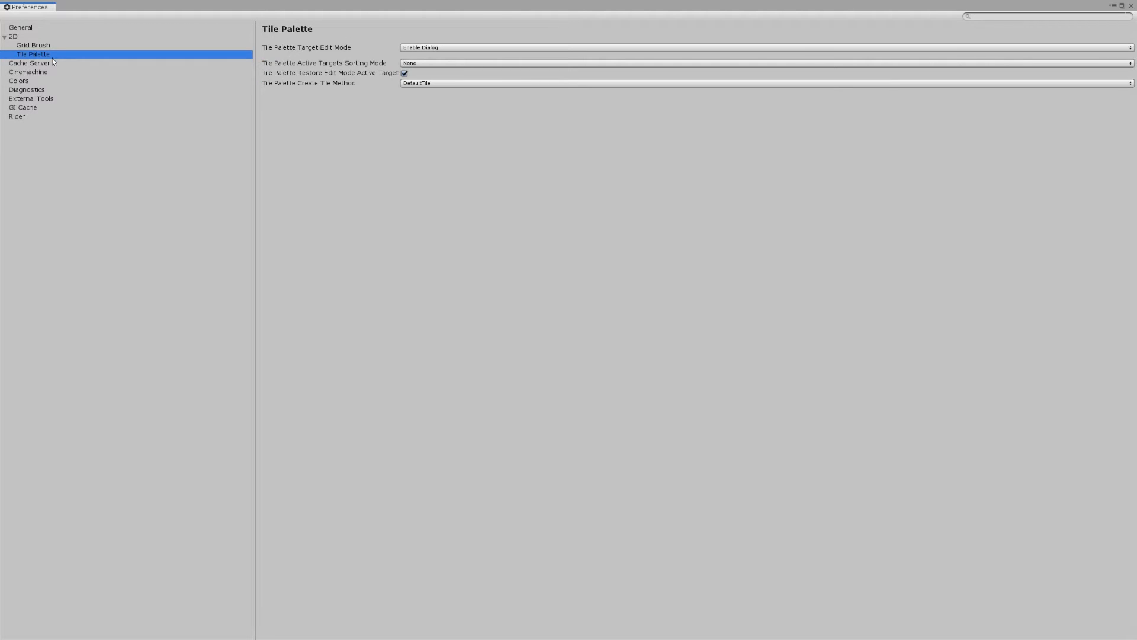
pyautogui.click(47, 28)
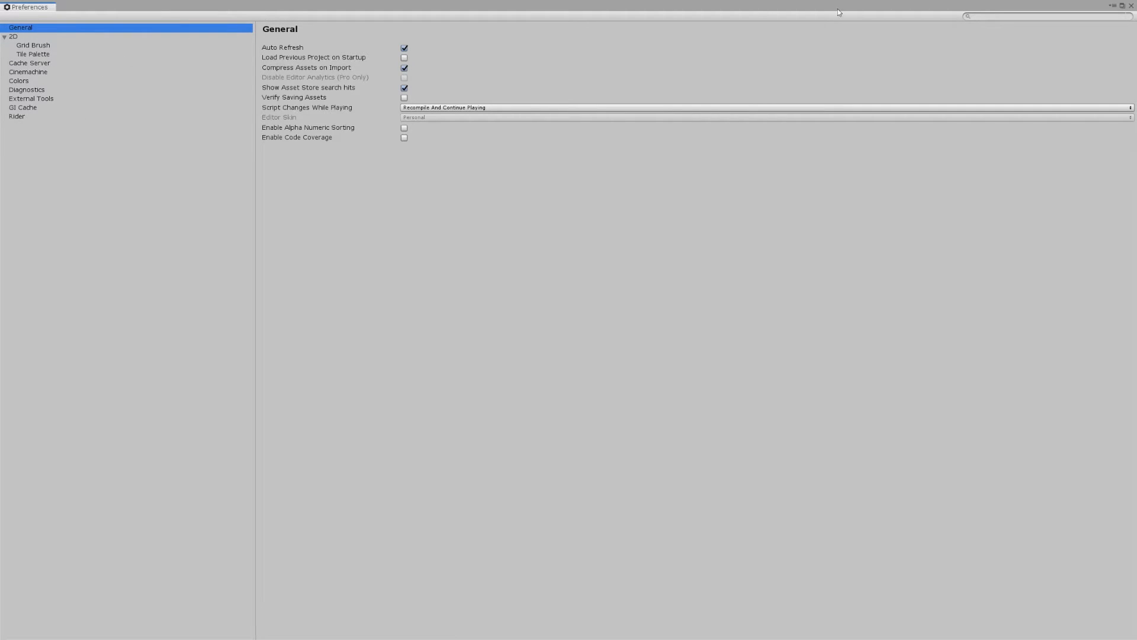
pyautogui.click(1133, 9)
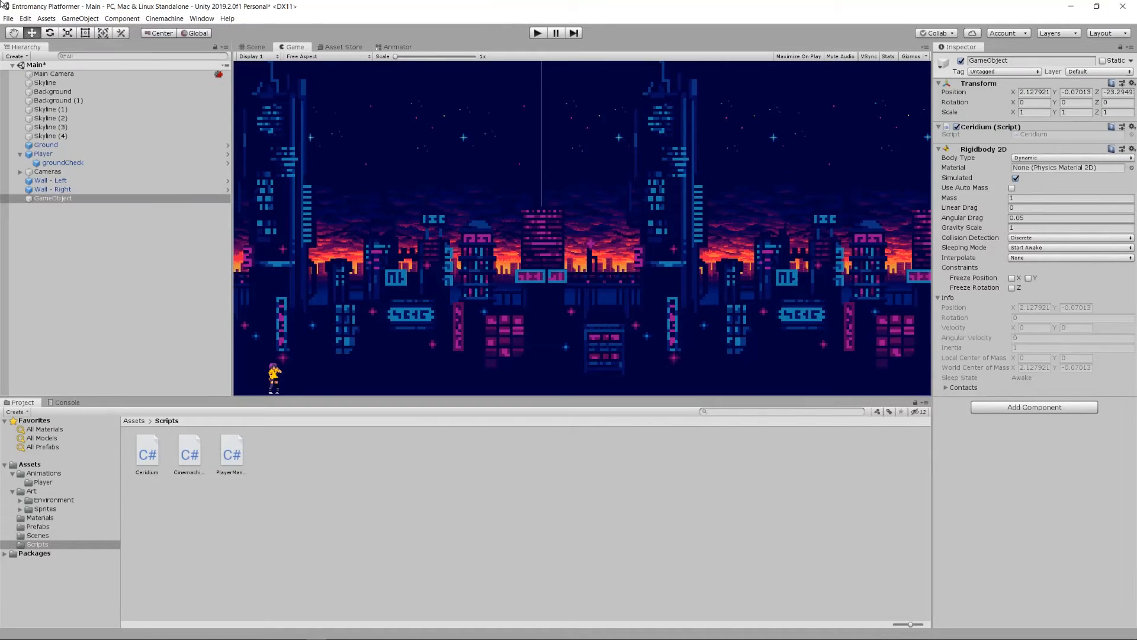
# Open the Build Settings and examine the WebGL platform's options, turning Development Build on and back off.
pyautogui.click(10, 18)
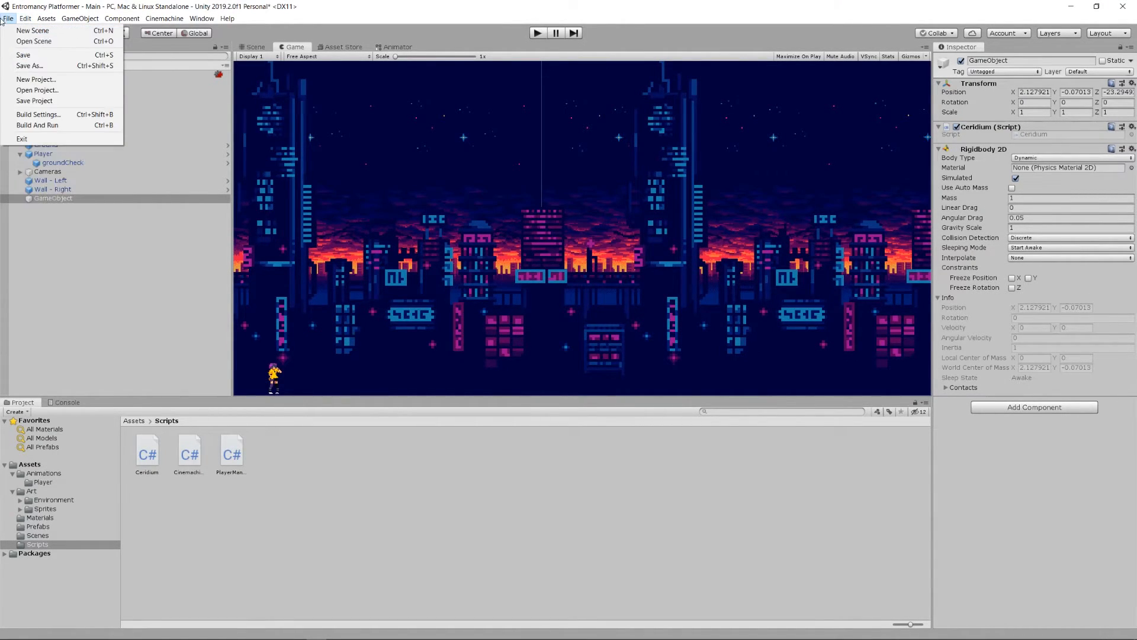
pyautogui.moveTo(33, 18)
pyautogui.click(62, 114)
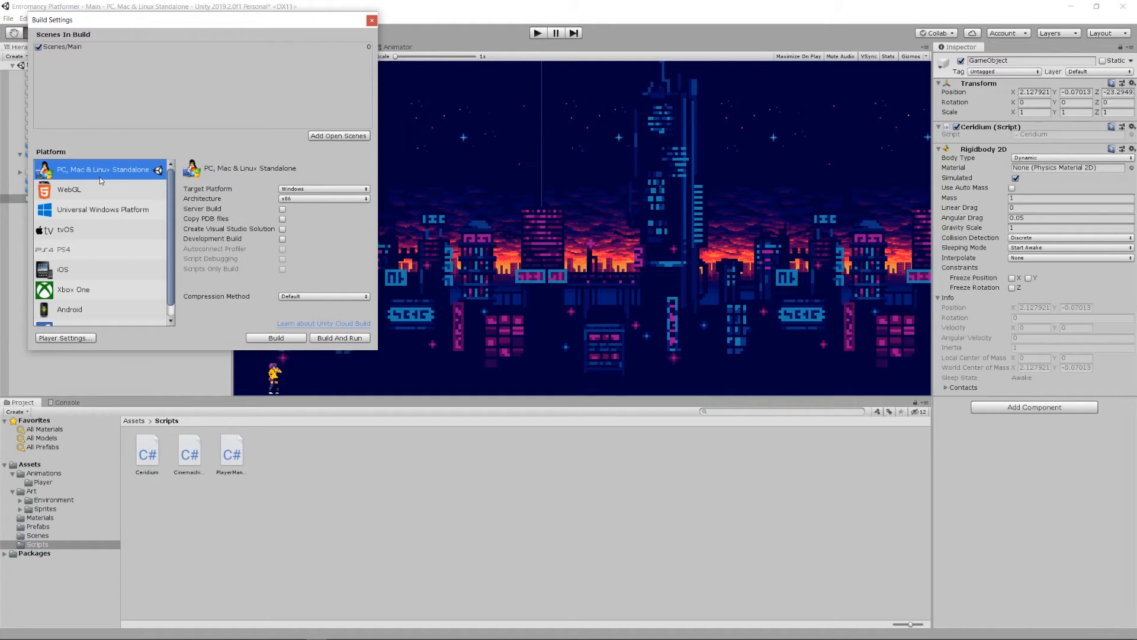
pyautogui.click(116, 181)
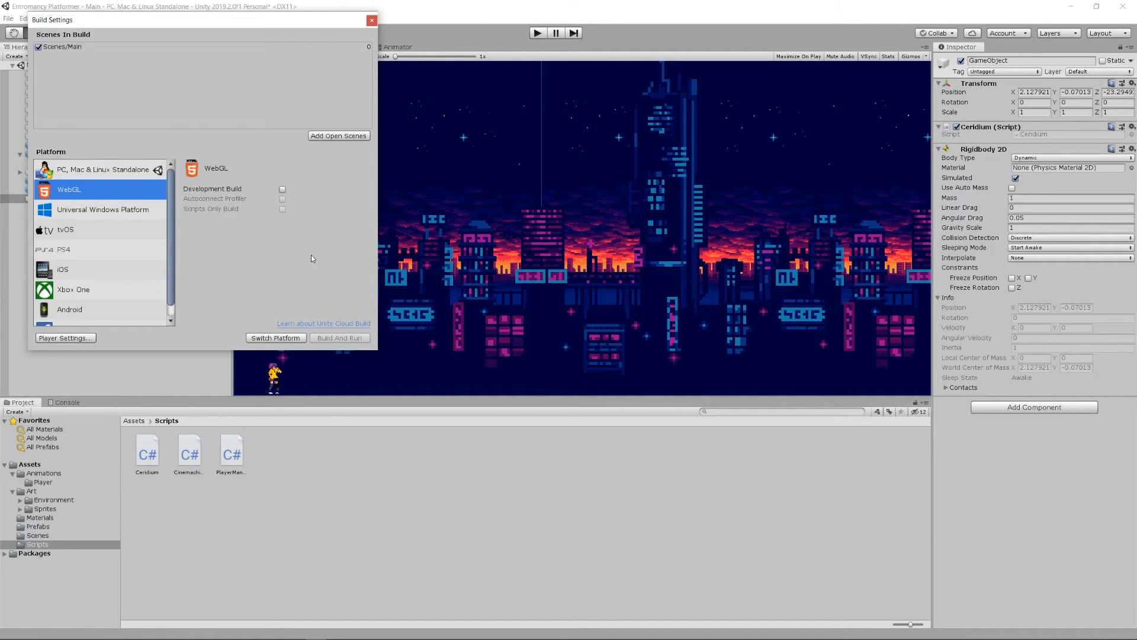
pyautogui.click(282, 190)
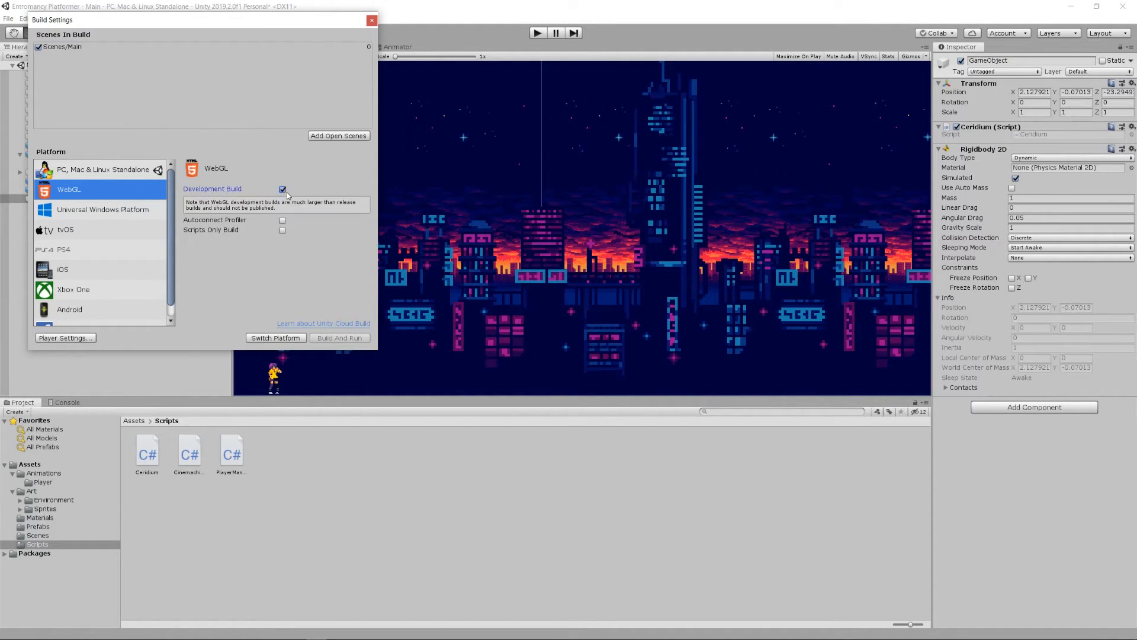
pyautogui.click(282, 189)
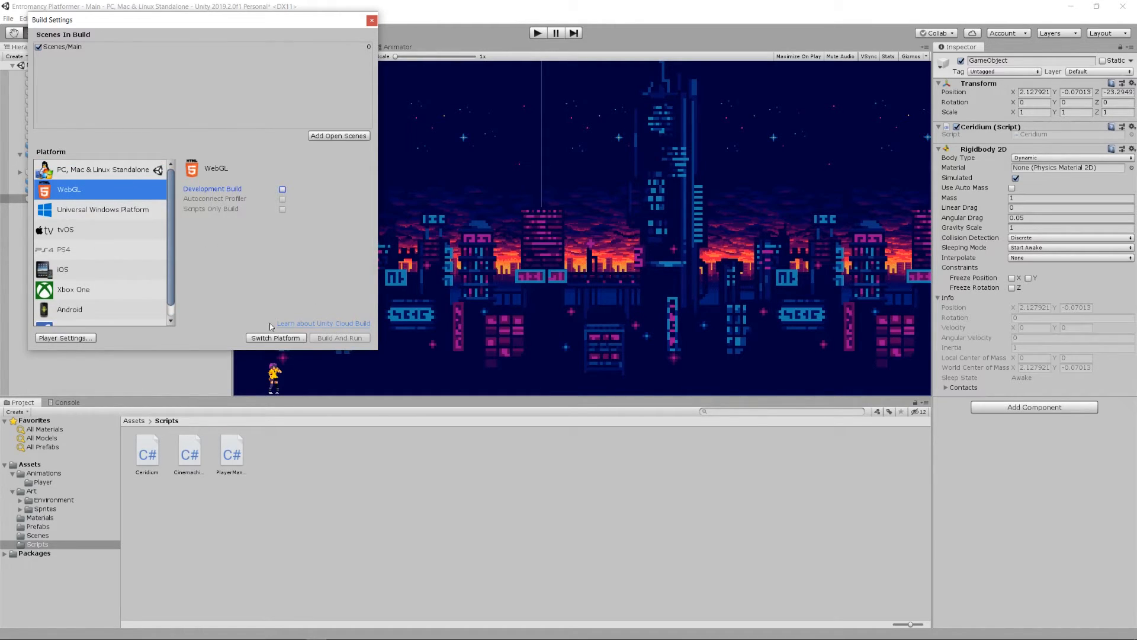
# Review the PC, Mac & Linux Standalone build options and the rest of the platform list, and close the Build Settings.
pyautogui.click(129, 171)
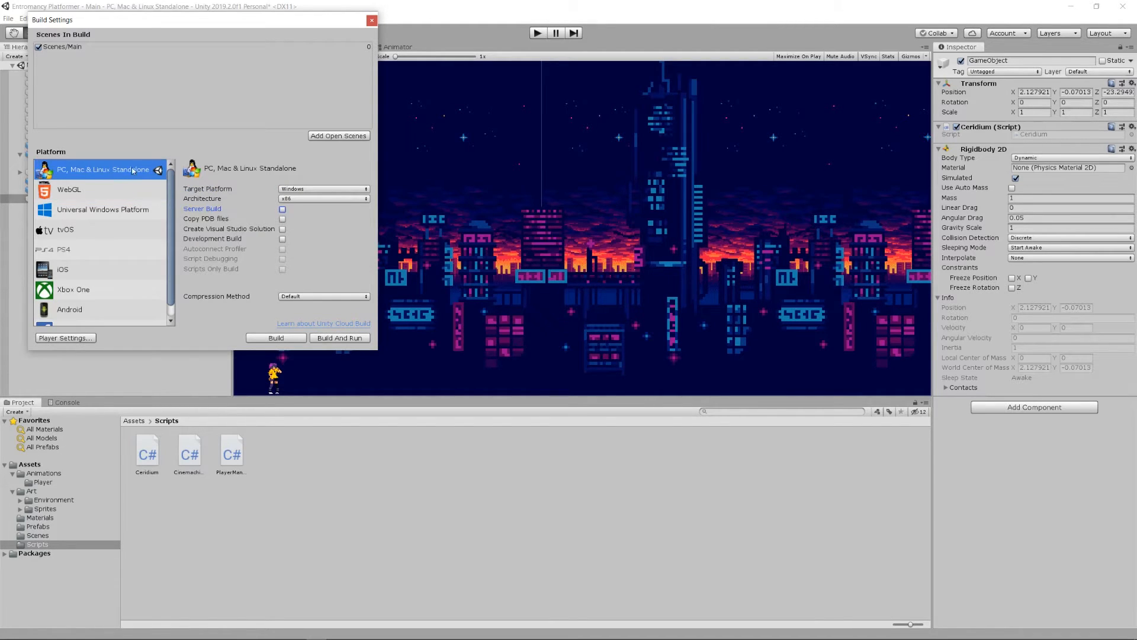
pyautogui.scroll(-1, 109, 249)
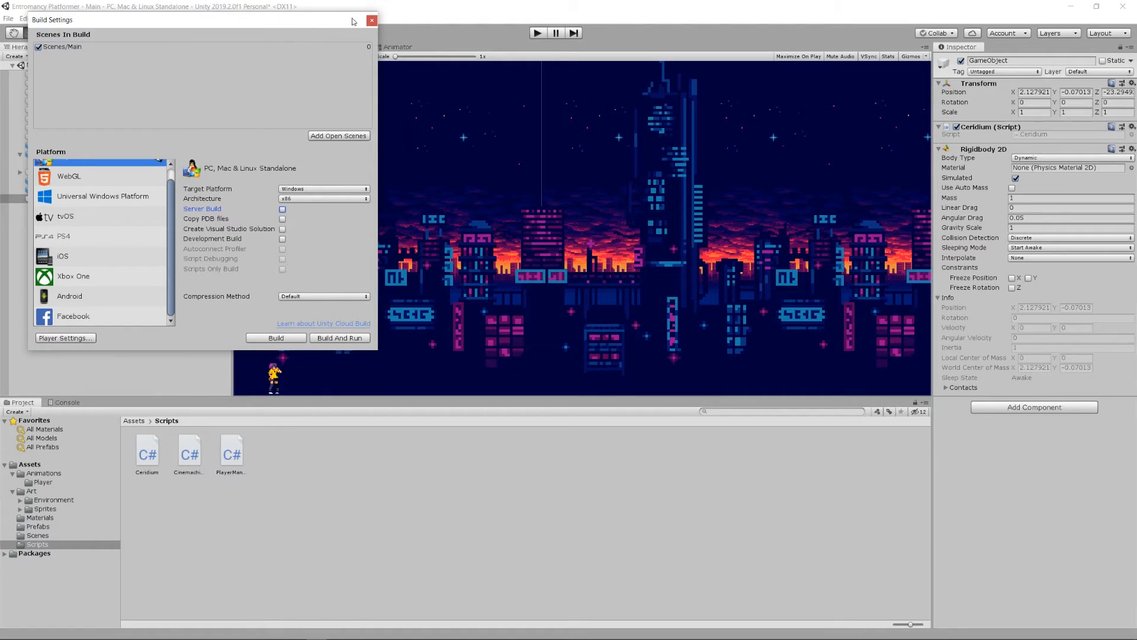
pyautogui.click(372, 20)
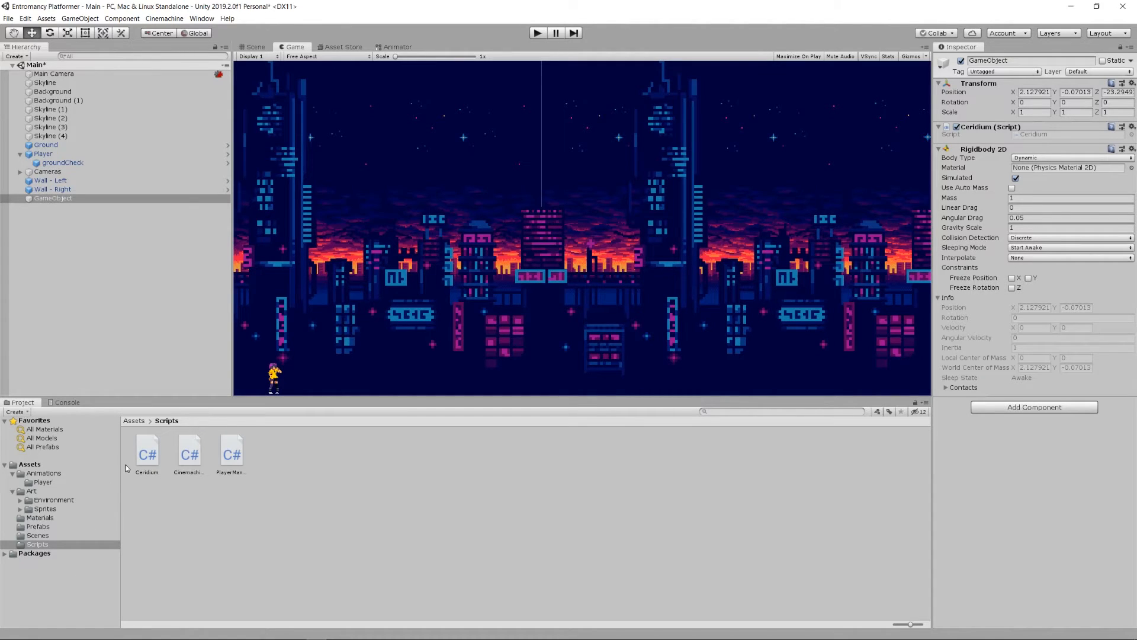
# Preview the Ceridium and CinemachineTrigger scripts, and play-test the character running right and back left before stopping the game.
pyautogui.click(148, 465)
pyautogui.click(188, 464)
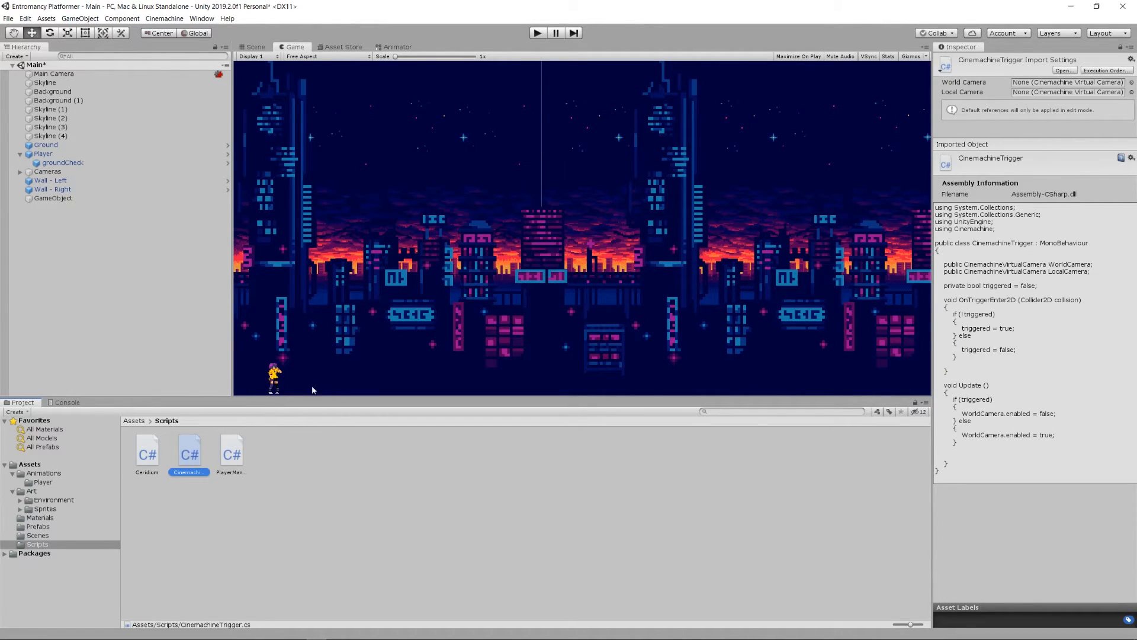
pyautogui.click(535, 33)
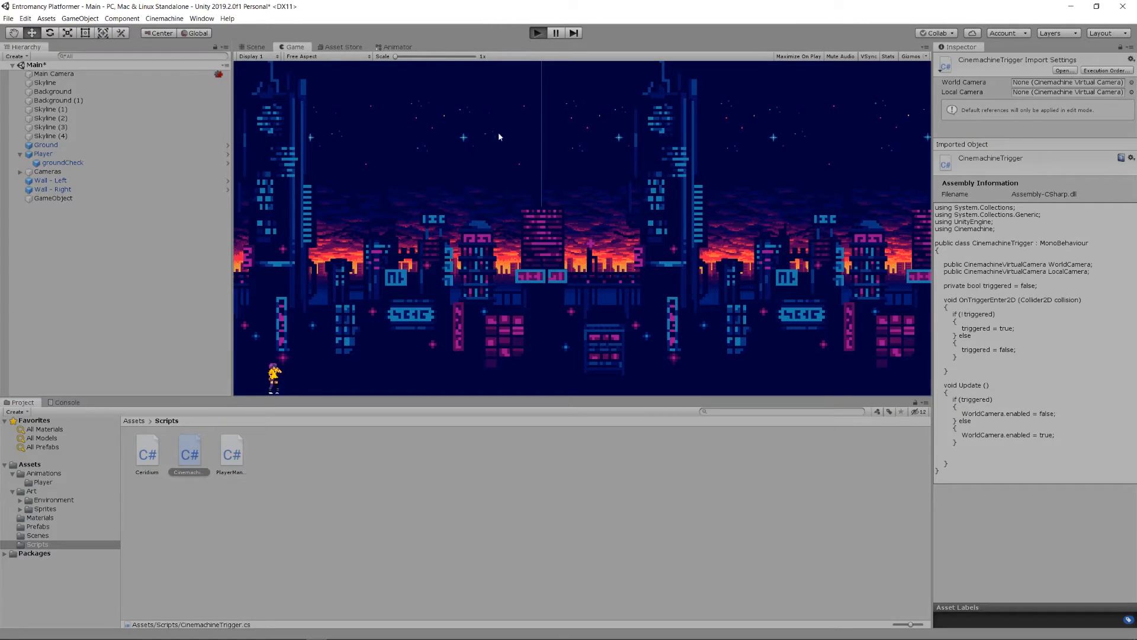
pyautogui.press('d')
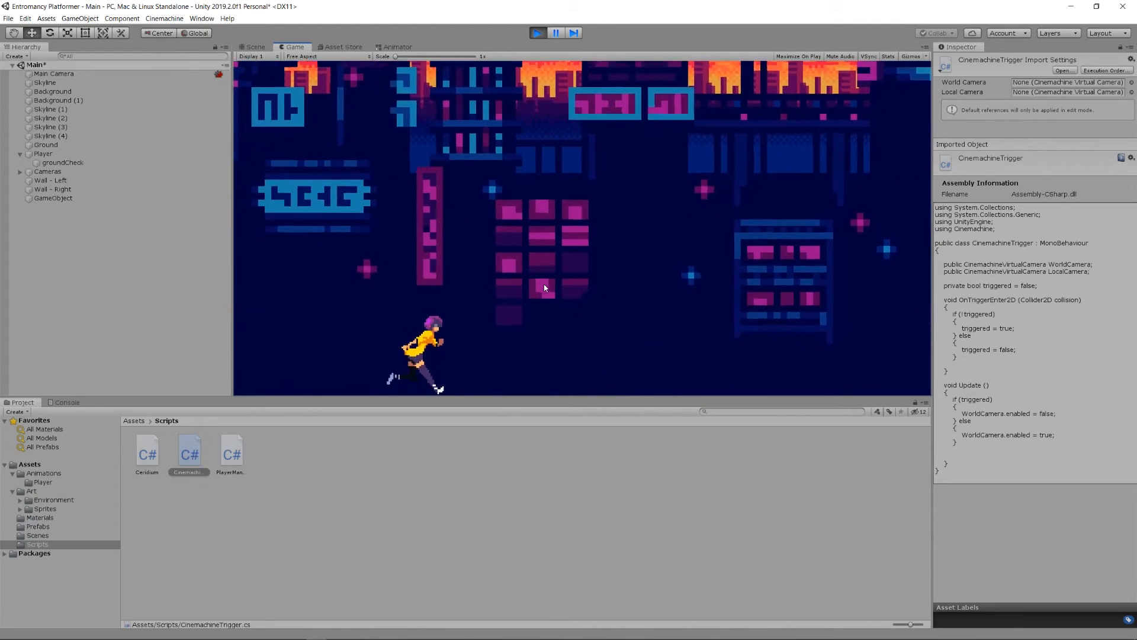
pyautogui.press('a')
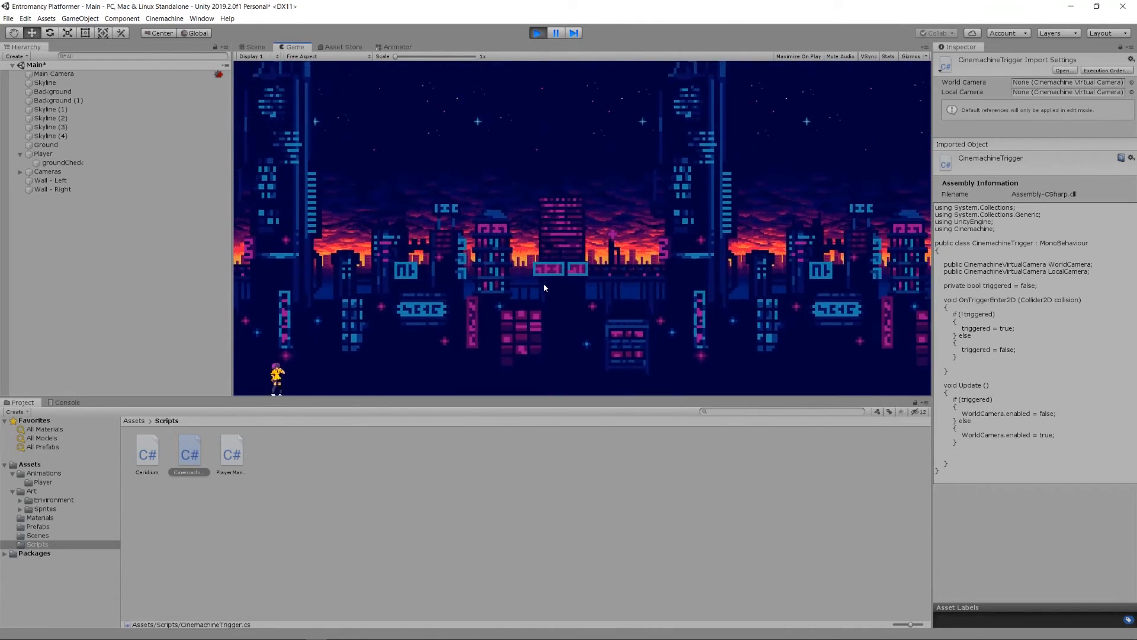
pyautogui.click(538, 32)
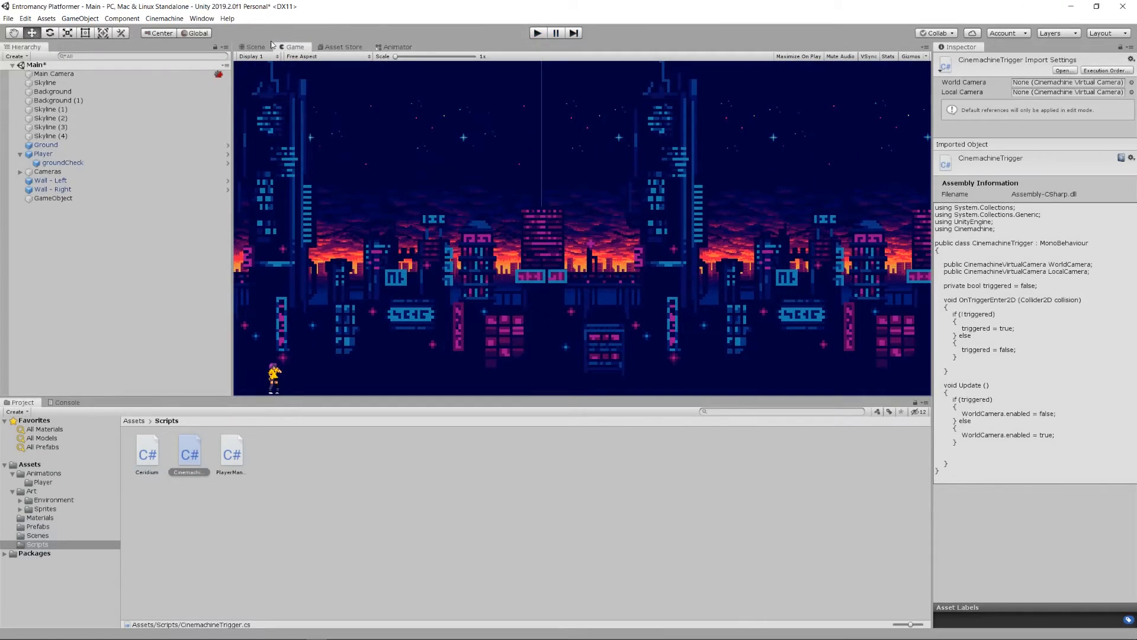
# In the Scene view, inspect the Cinemachine Collider and Cinemachine Trigger under Cameras, and preview the CinemachineTrigger script's code.
pyautogui.click(268, 47)
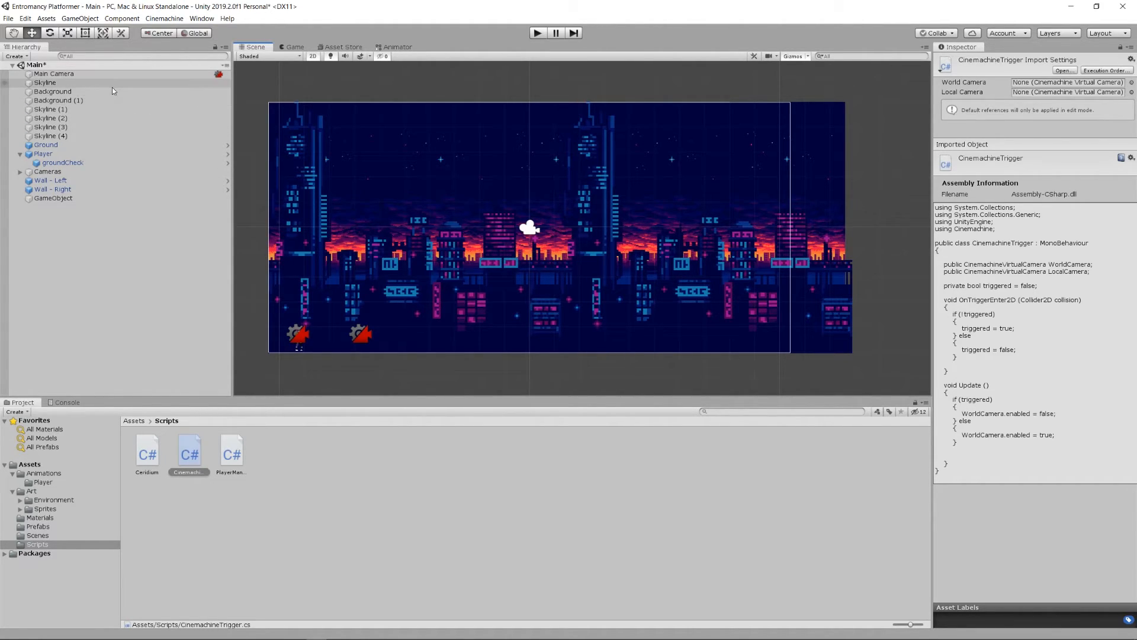
pyautogui.click(20, 172)
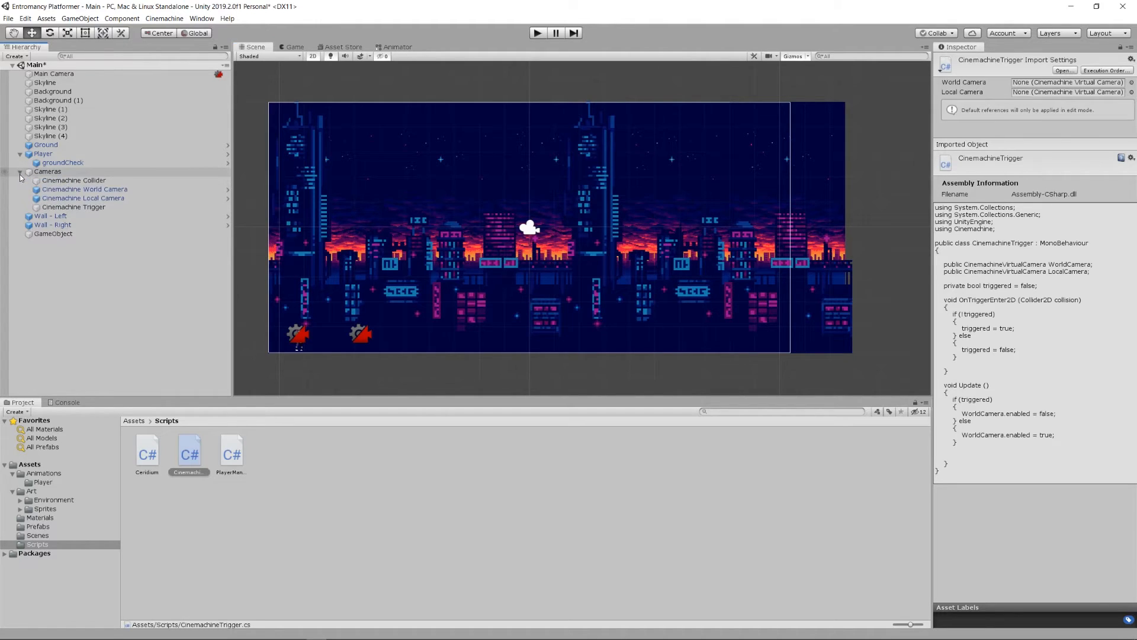
pyautogui.click(45, 181)
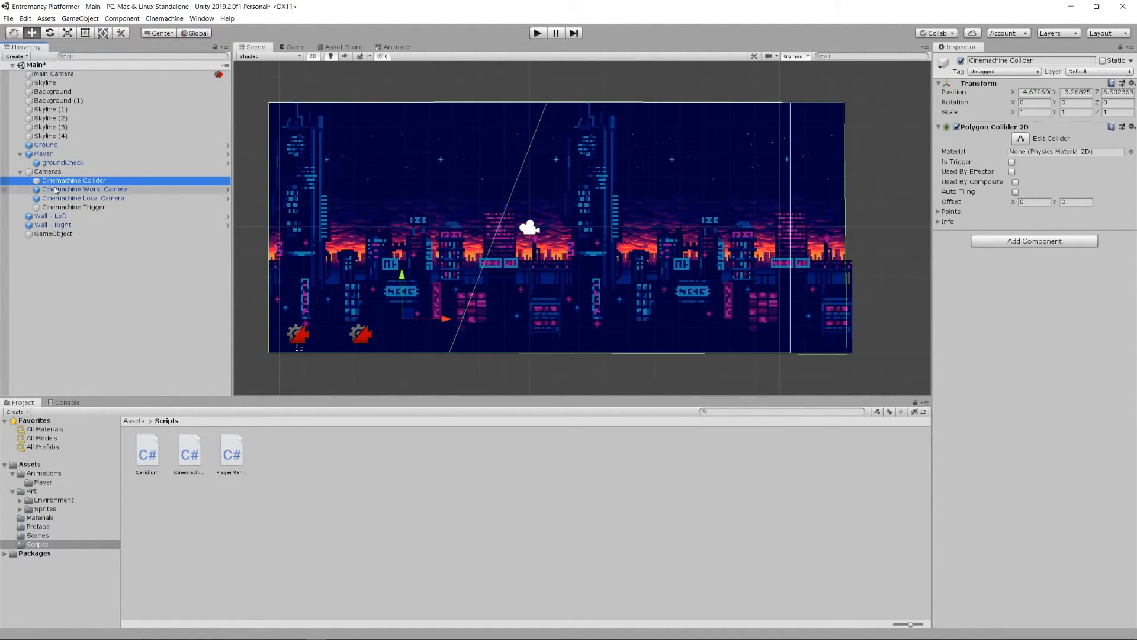
pyautogui.click(54, 209)
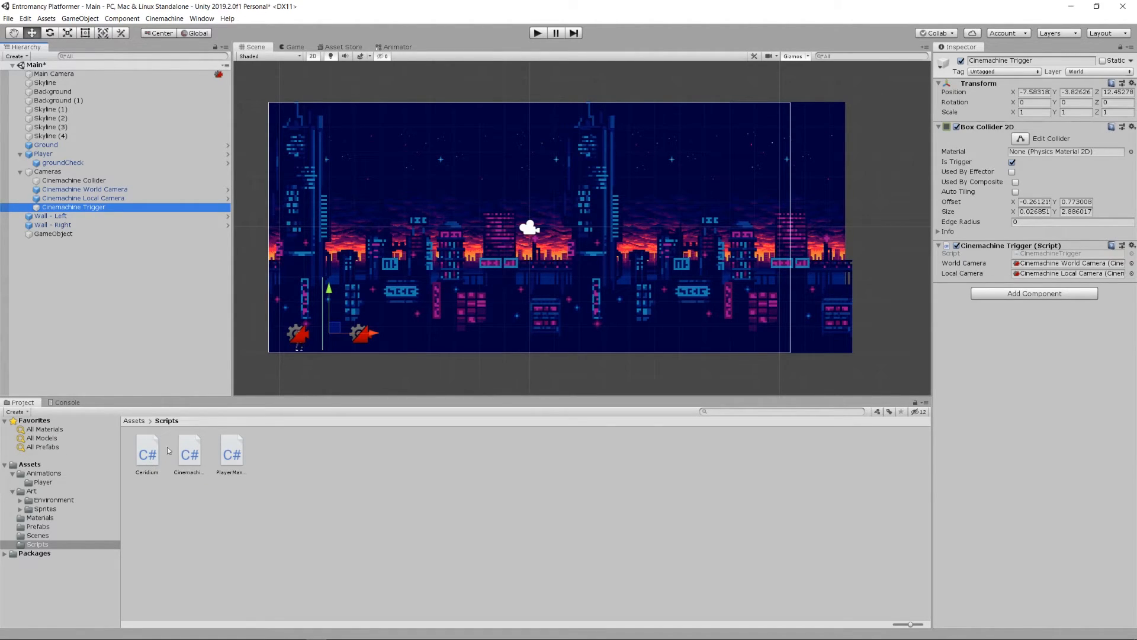
pyautogui.click(189, 455)
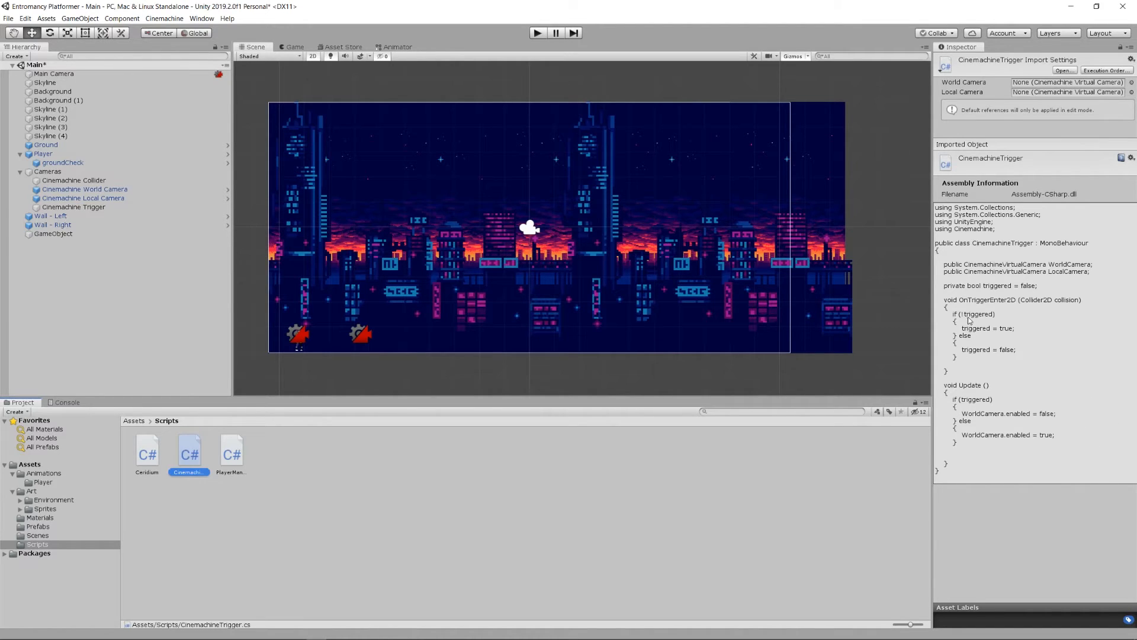
# Preview the PlayerManager and Ceridium scripts, and examine the Player Manager component attached to the Player object.
pyautogui.click(239, 452)
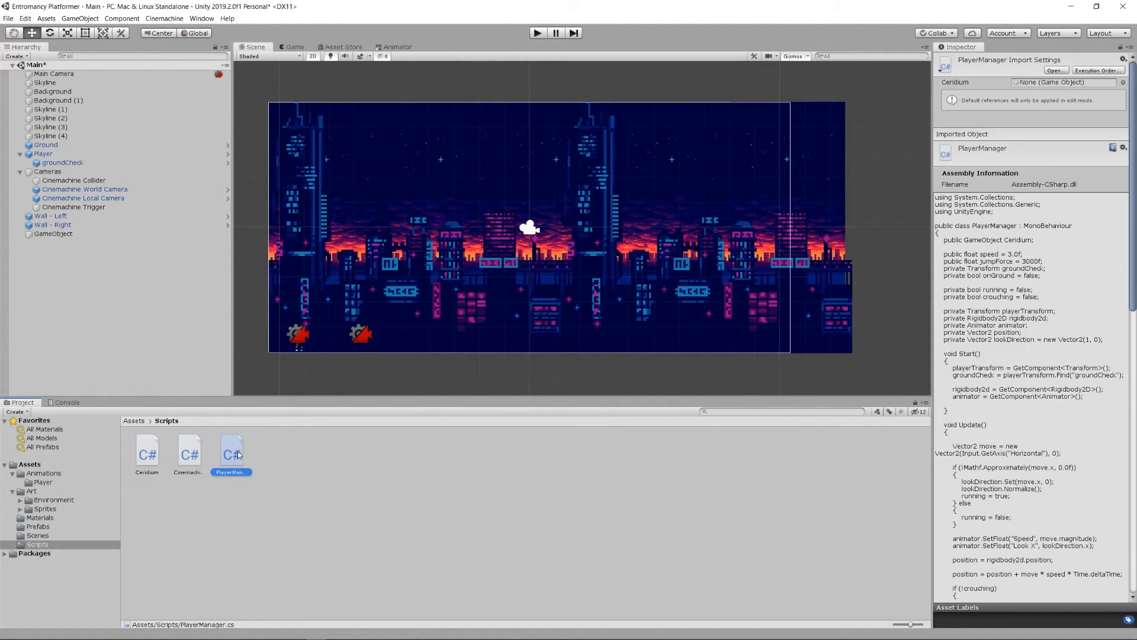
pyautogui.click(151, 457)
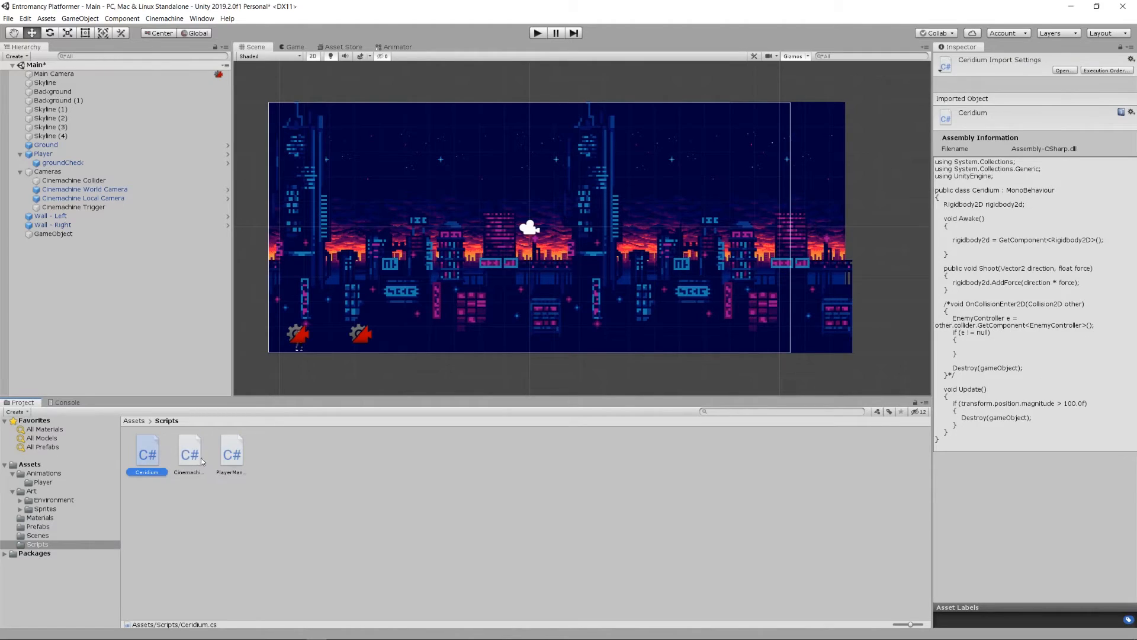
pyautogui.click(227, 463)
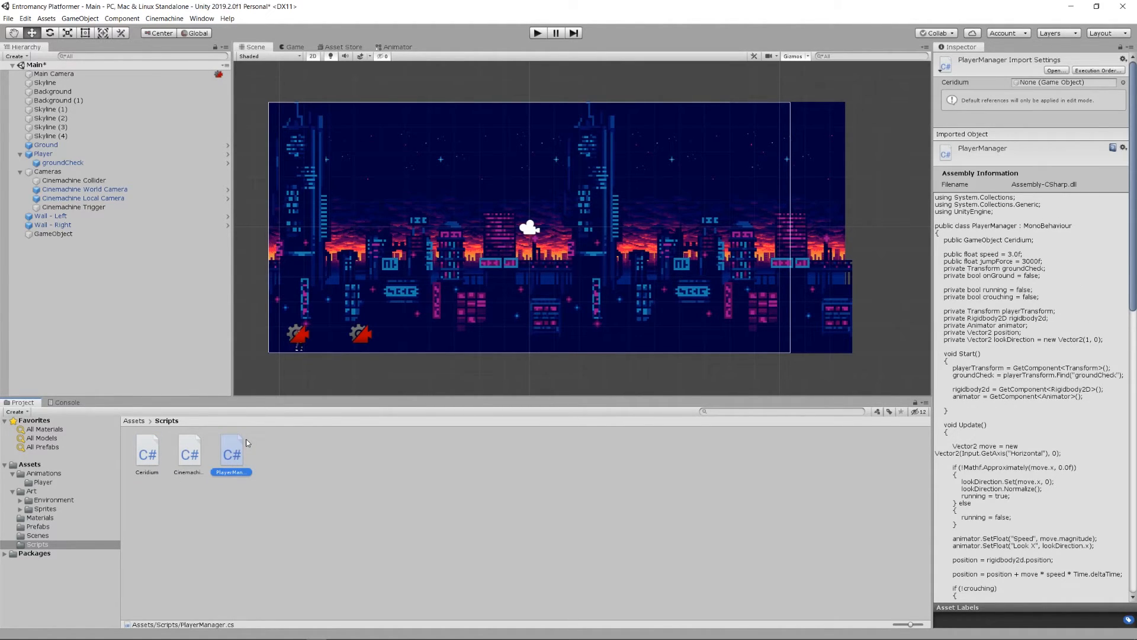
pyautogui.click(87, 157)
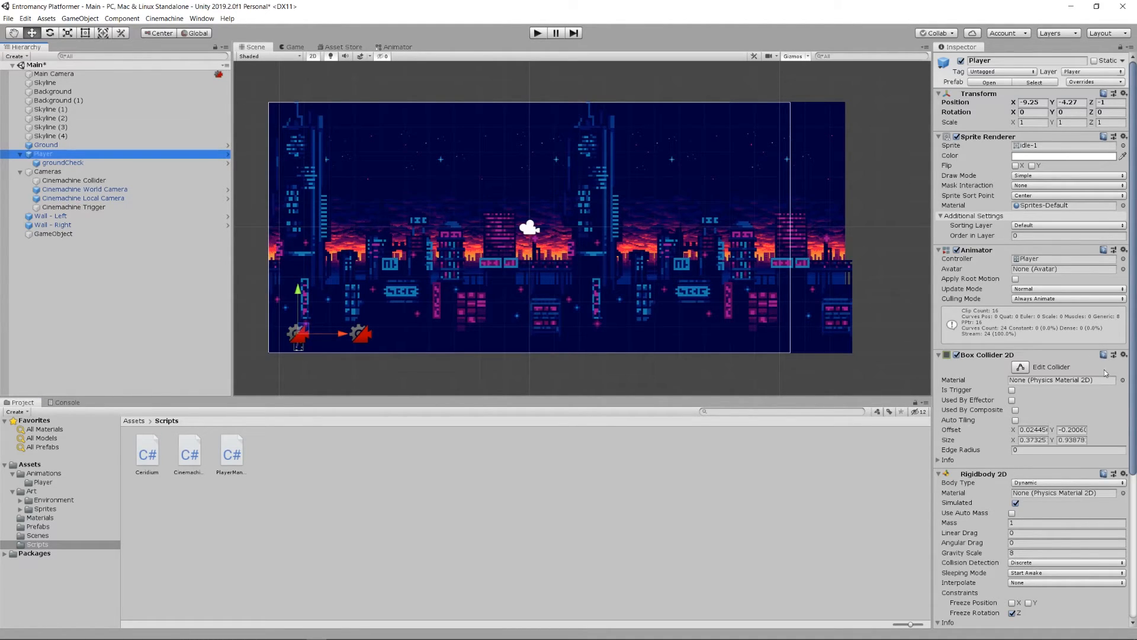
pyautogui.scroll(-5, 1037, 335)
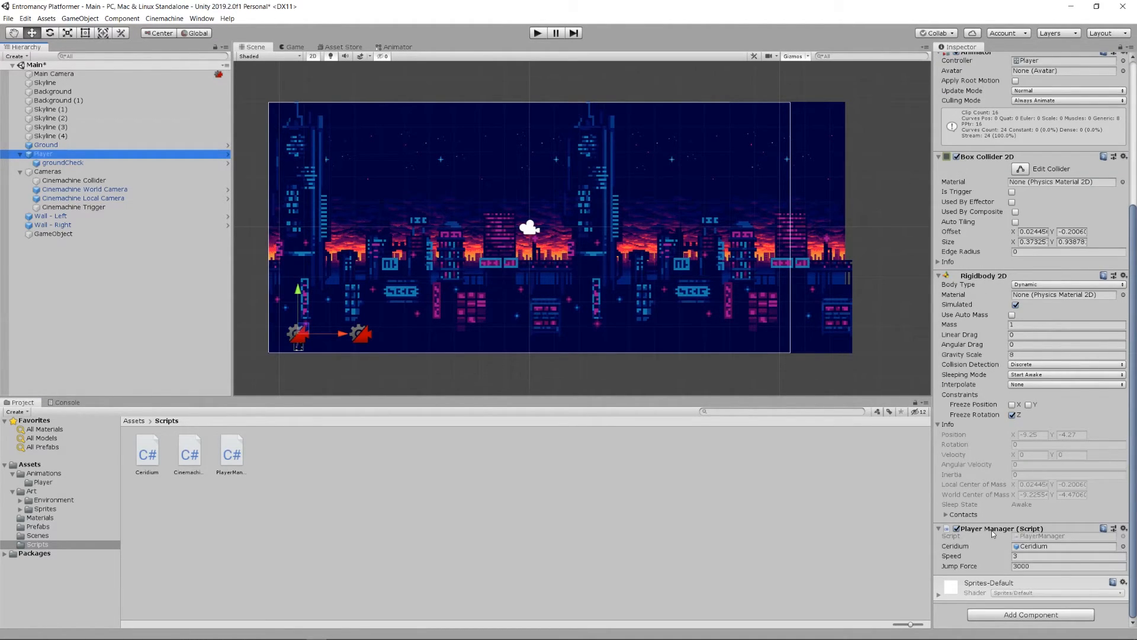
# Open the PlayerManager script in Visual Studio and dismiss the update notification.
pyautogui.click(230, 458)
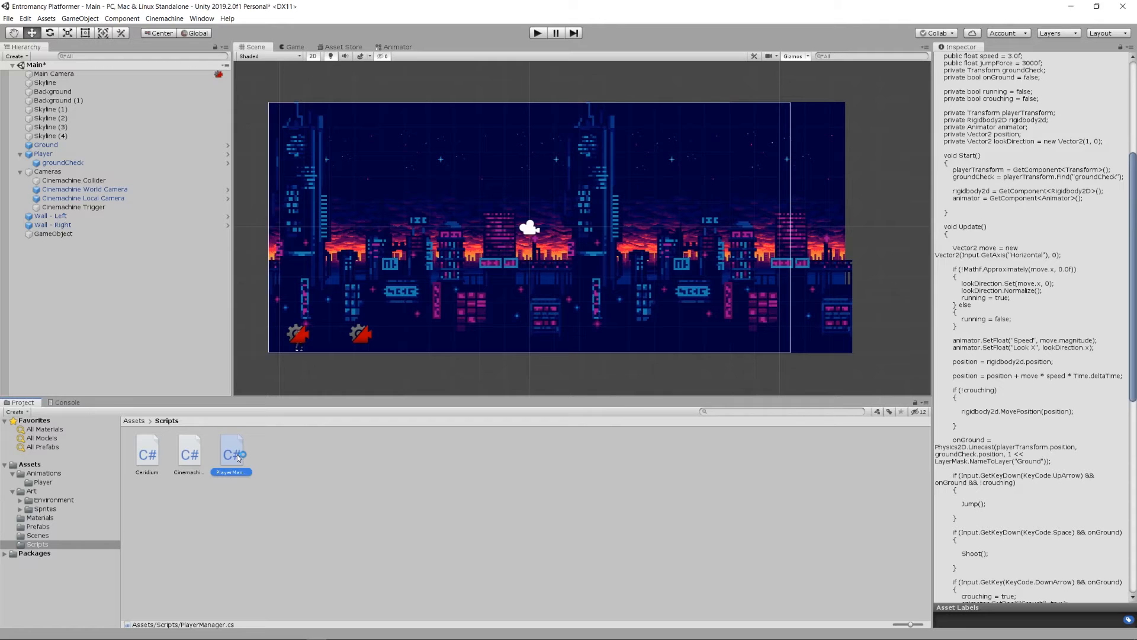
pyautogui.doubleClick(237, 454)
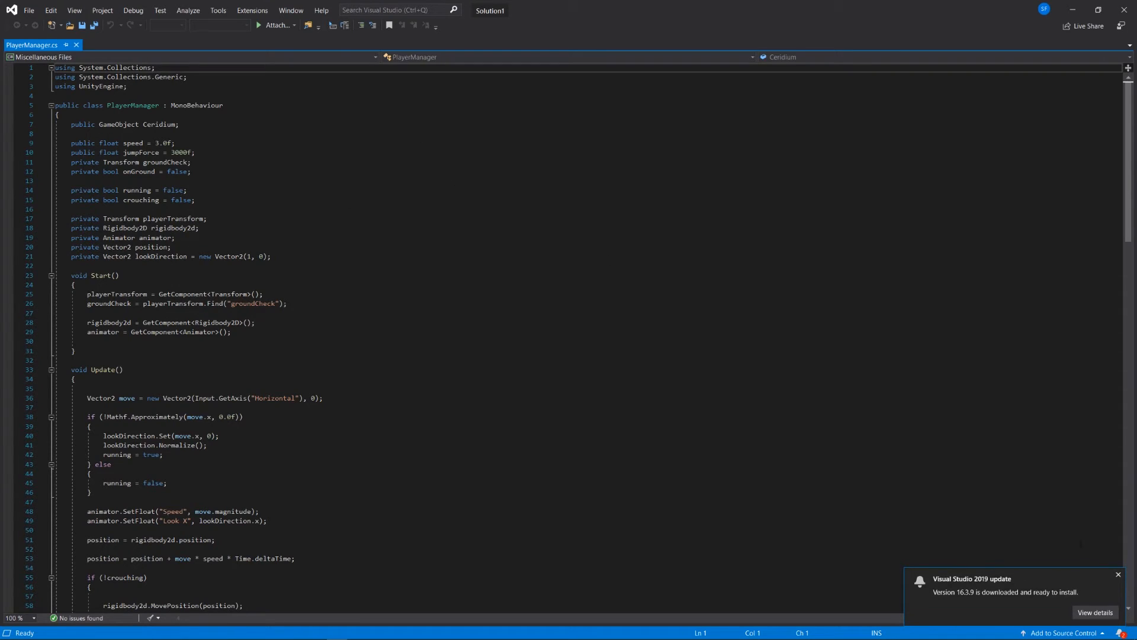
pyautogui.click(1119, 575)
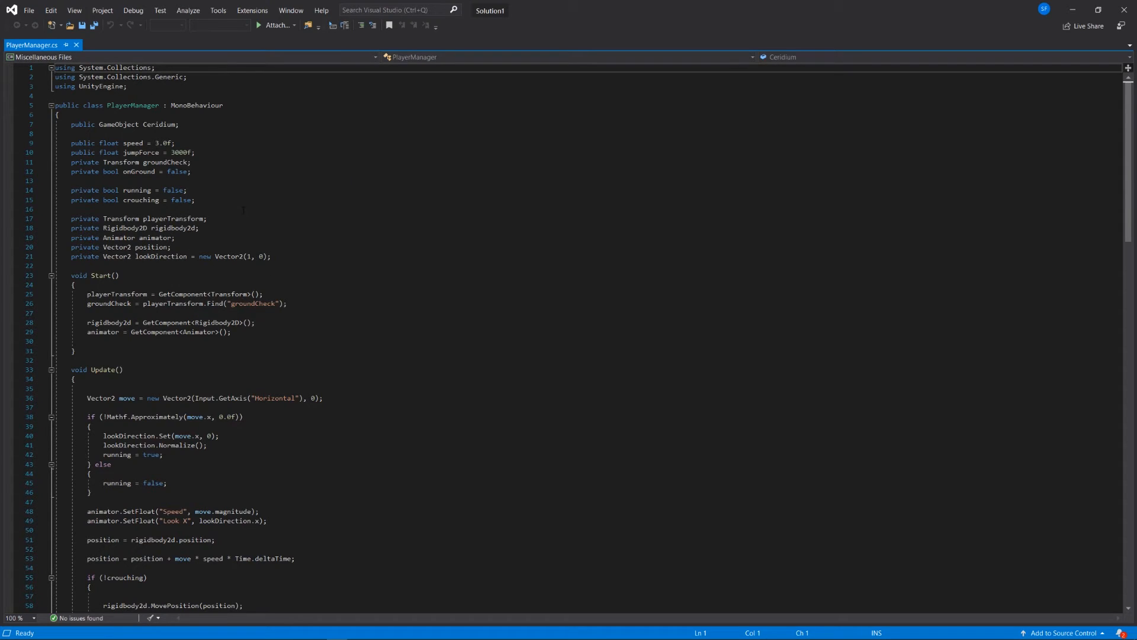
# Read through the PlayerManager code, from the variable declarations and Update to the Jump and Shoot methods, and return to its beginning.
pyautogui.scroll(-20, 244, 210)
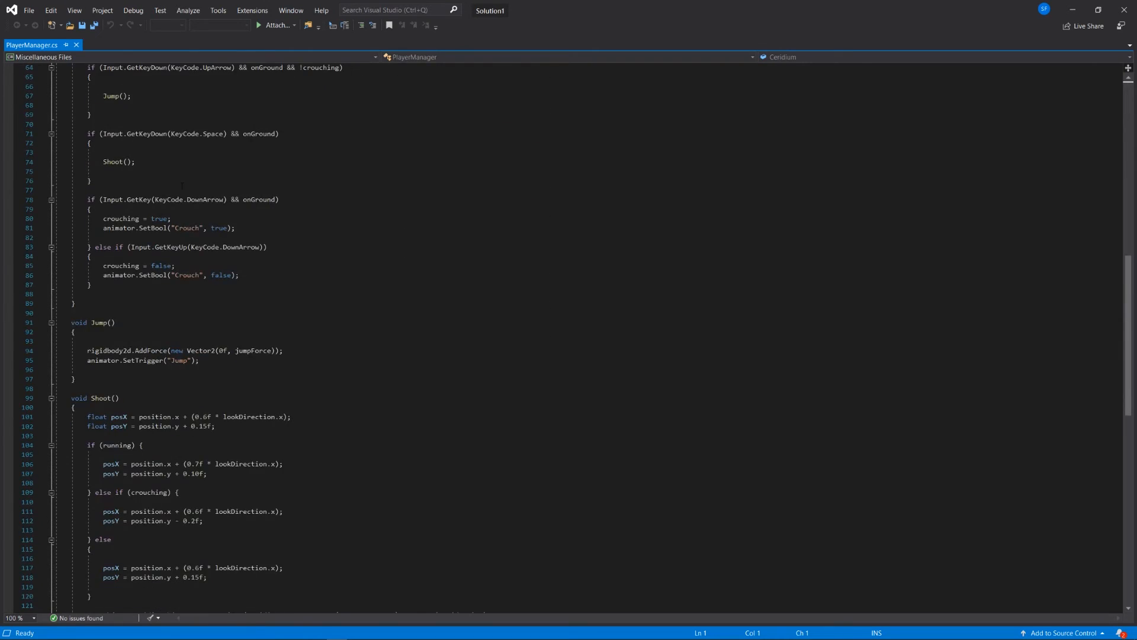
pyautogui.scroll(-7, 182, 186)
pyautogui.scroll(20, 180, 186)
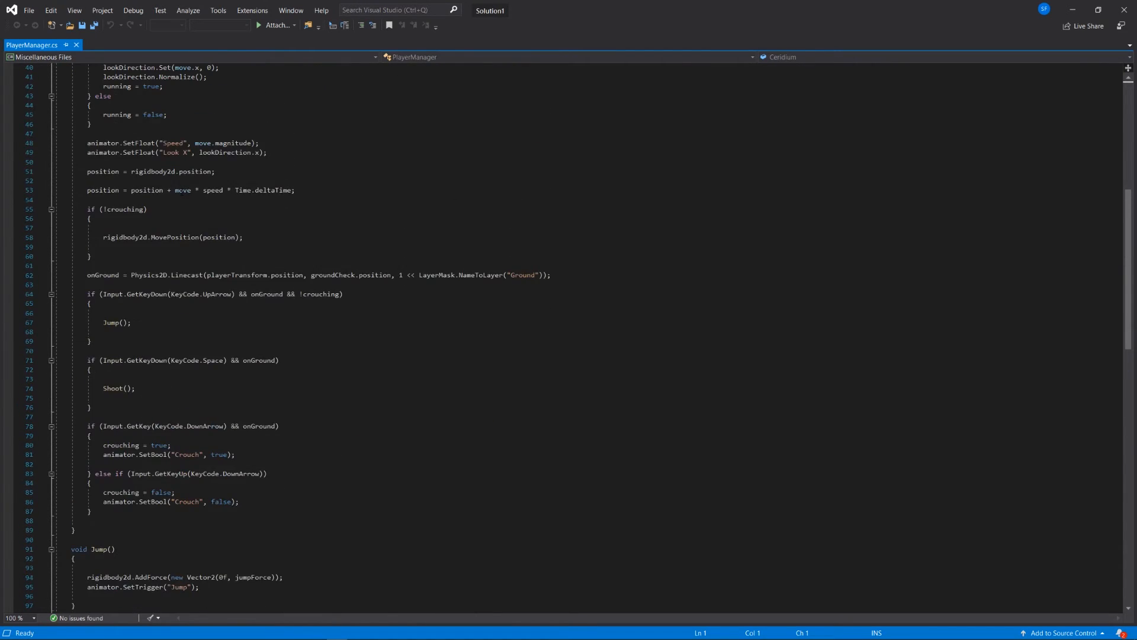
pyautogui.scroll(5, 190, 200)
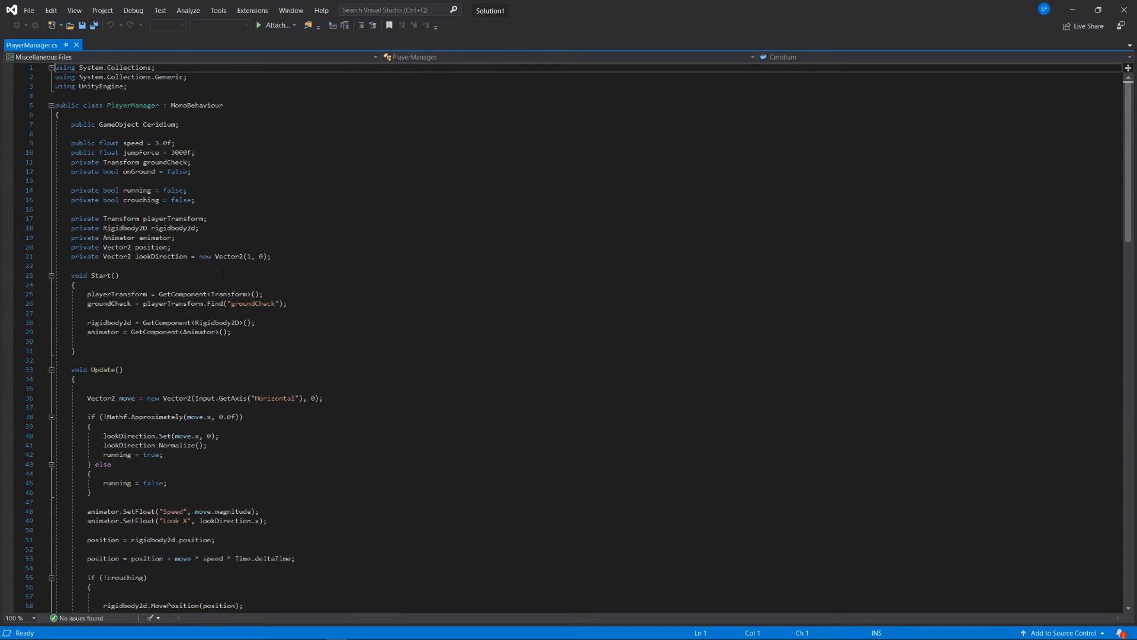
pyautogui.scroll(-12, 223, 253)
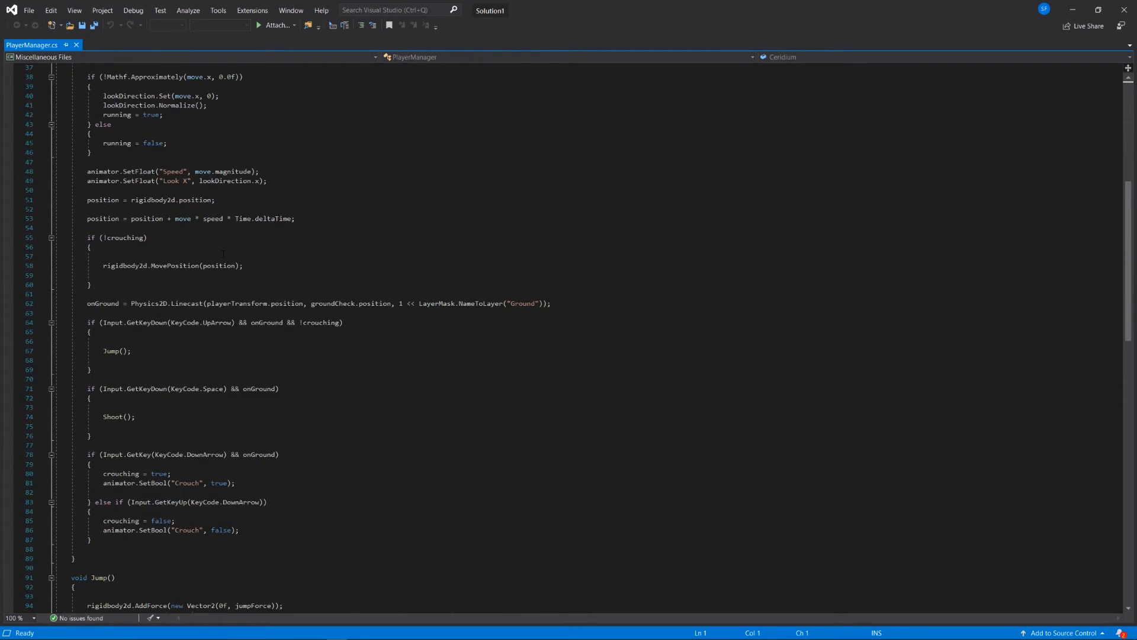
pyautogui.scroll(-17, 228, 256)
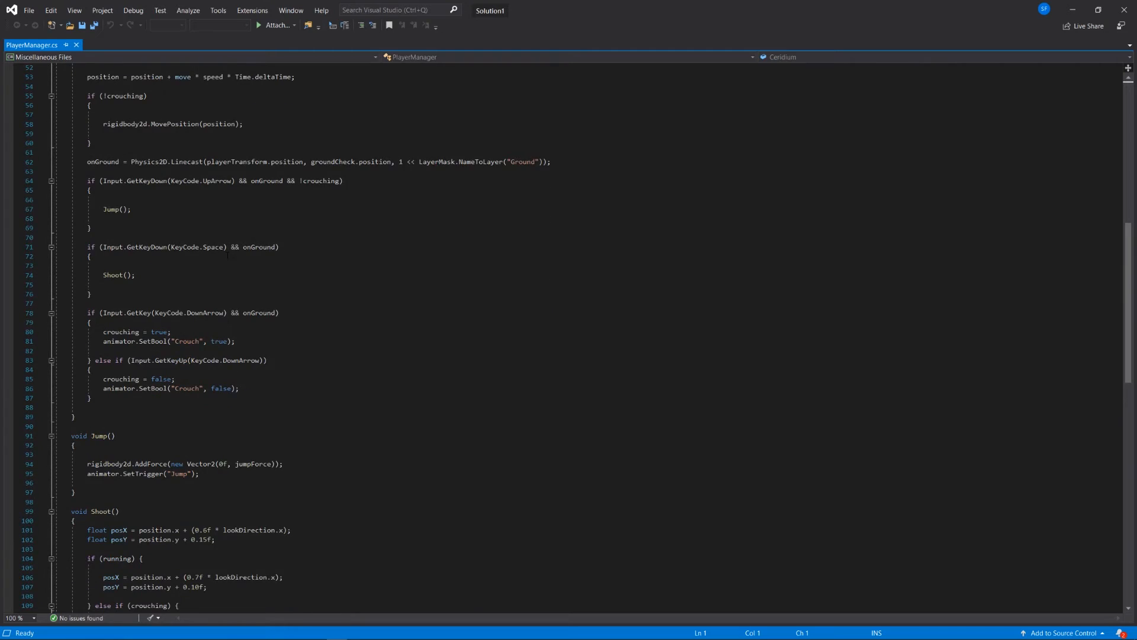
pyautogui.scroll(9, 232, 255)
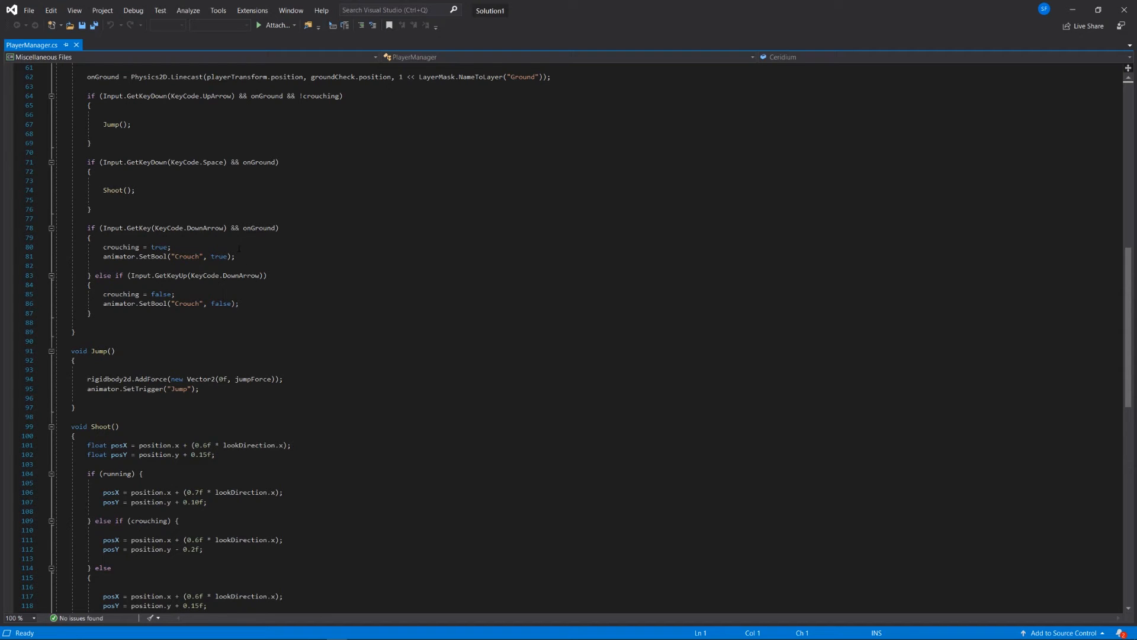
pyautogui.scroll(20, 236, 244)
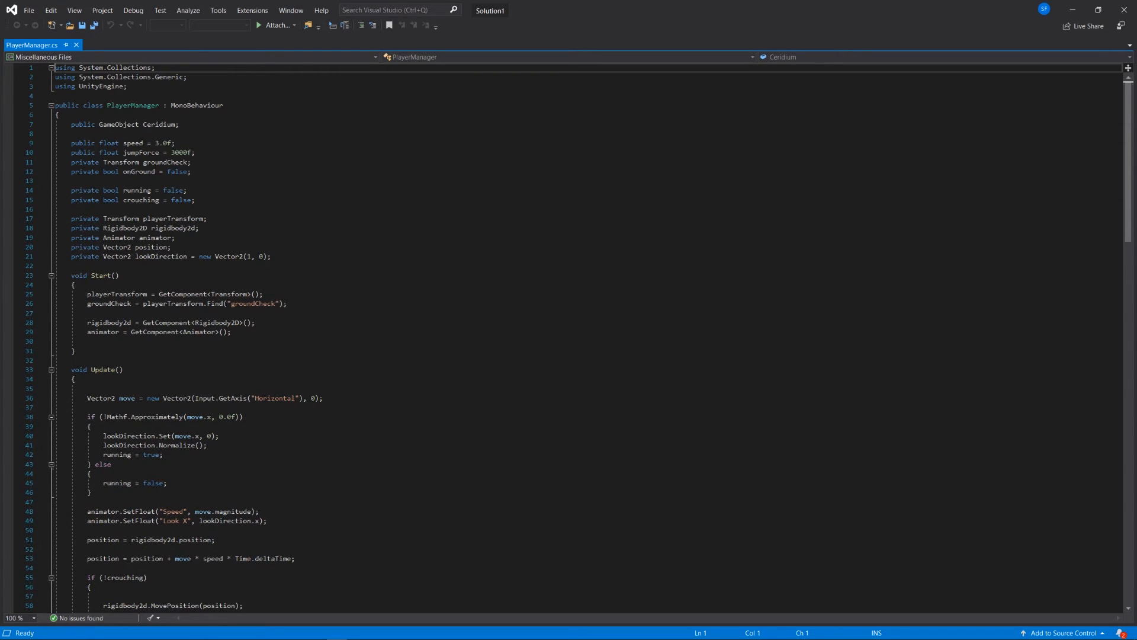
# Switch back to Unity, examine the Player's Player Manager component, and open its PlayerManager script from there.
pyautogui.hotkey('alt', 'Tab')
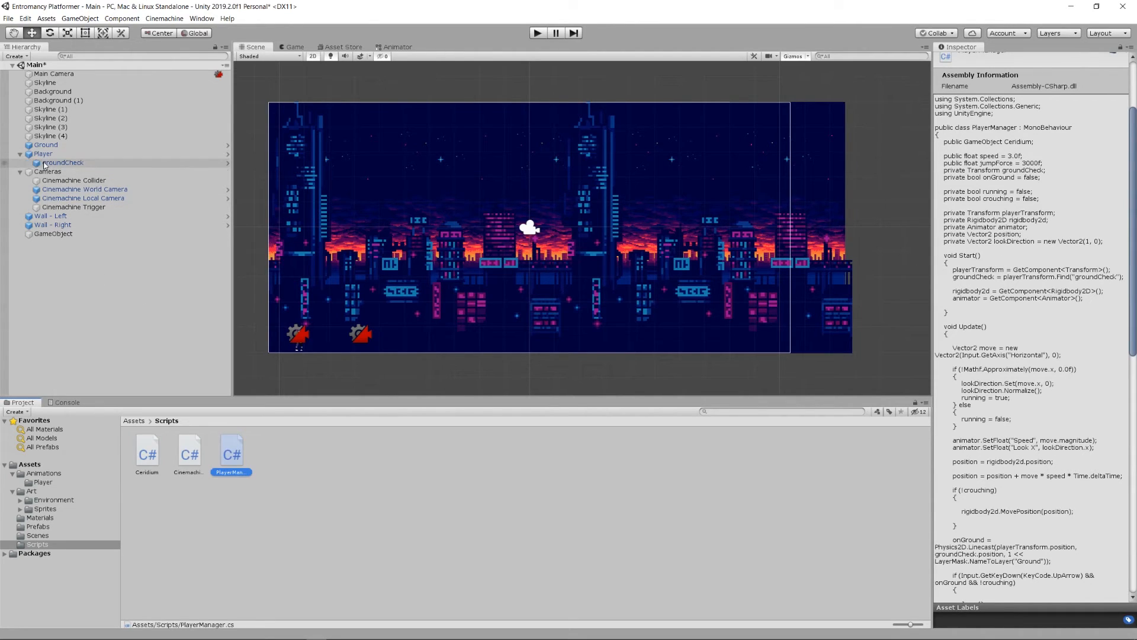
pyautogui.click(88, 155)
pyautogui.scroll(-3, 979, 262)
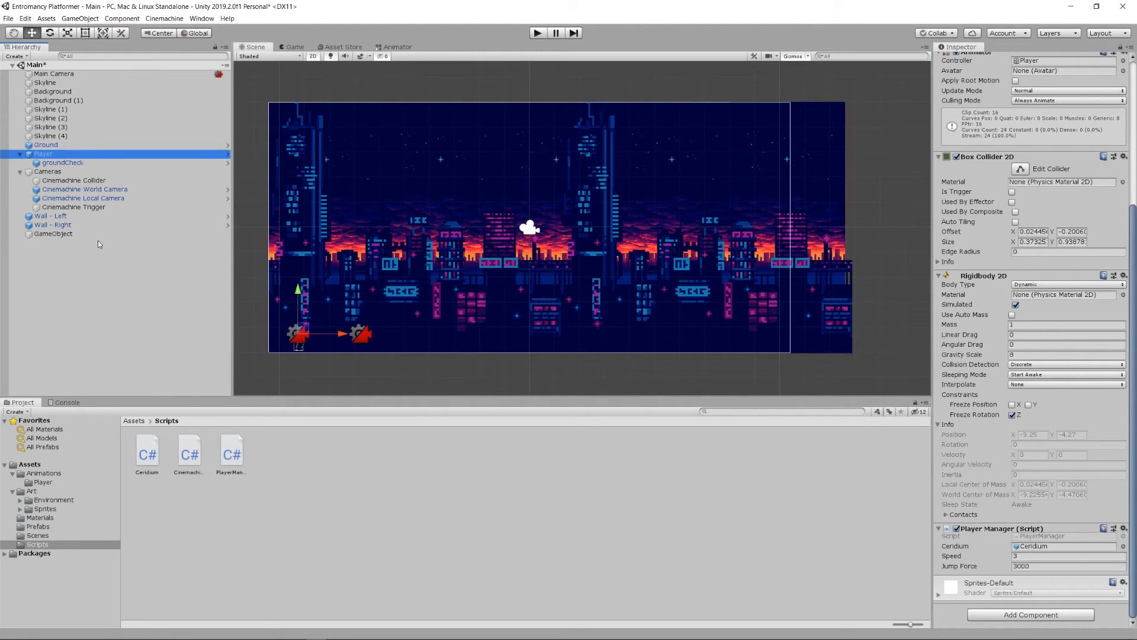
pyautogui.doubleClick(1042, 537)
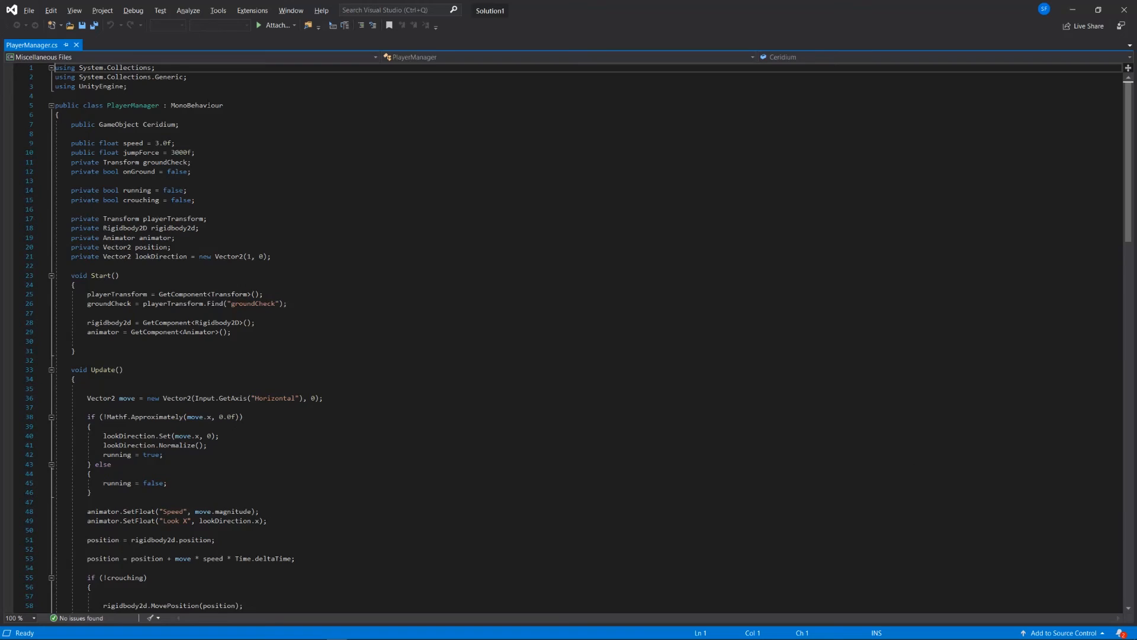
# Return to Unity, show the Prefabs folder, and compare the Player Manager fields with the public variables in the Visual Studio script.
pyautogui.hotkey('alt', 'Tab')
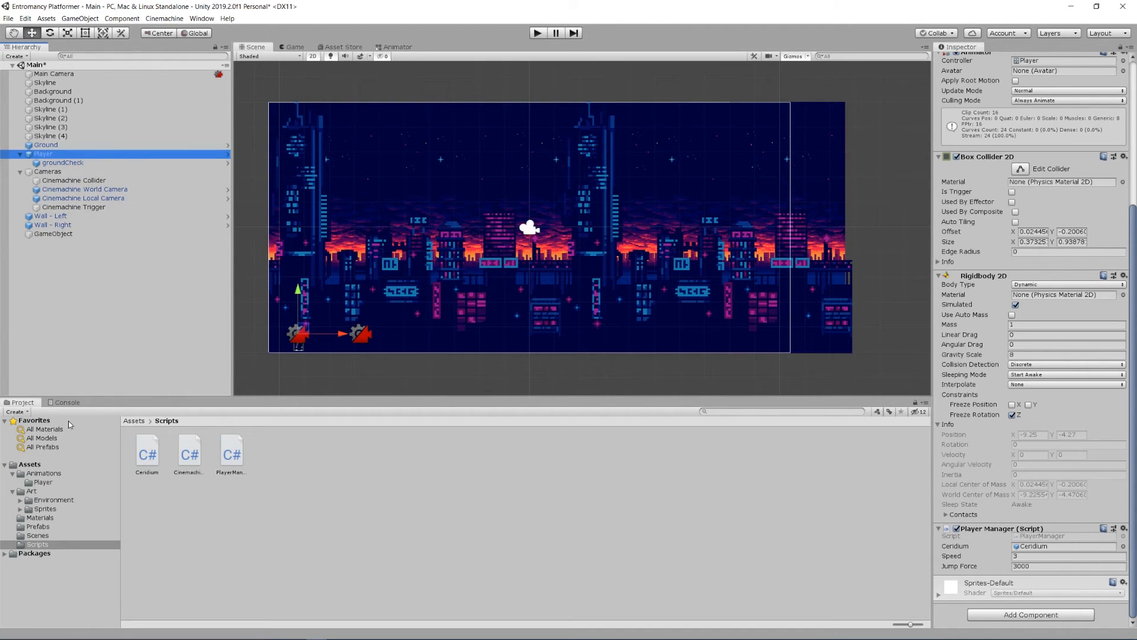
pyautogui.click(38, 526)
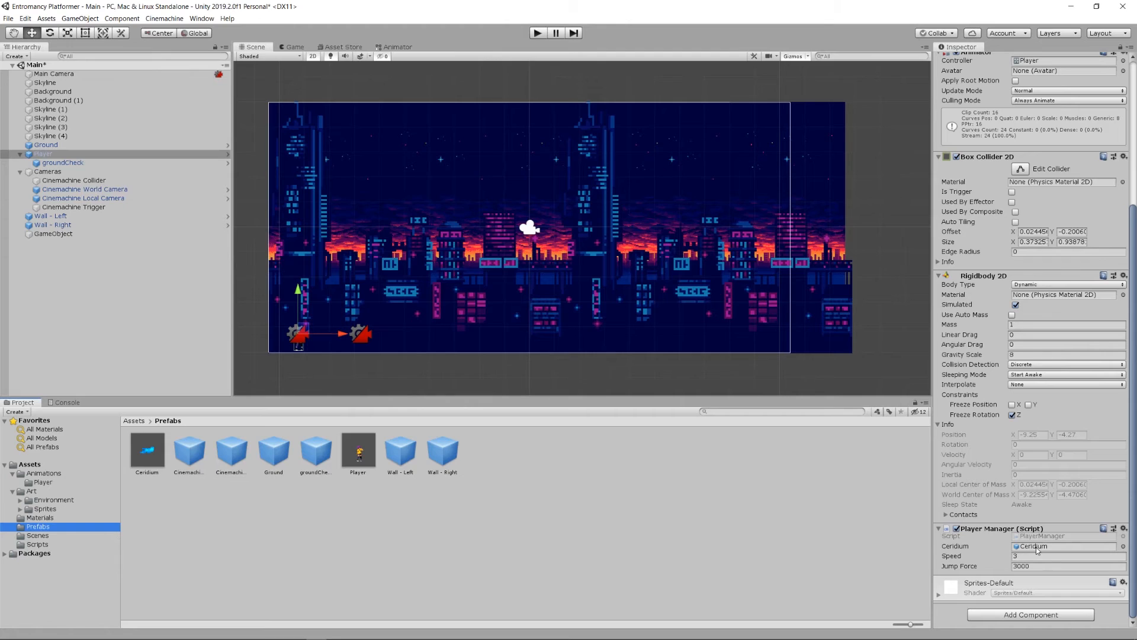
pyautogui.hotkey('alt', 'Tab')
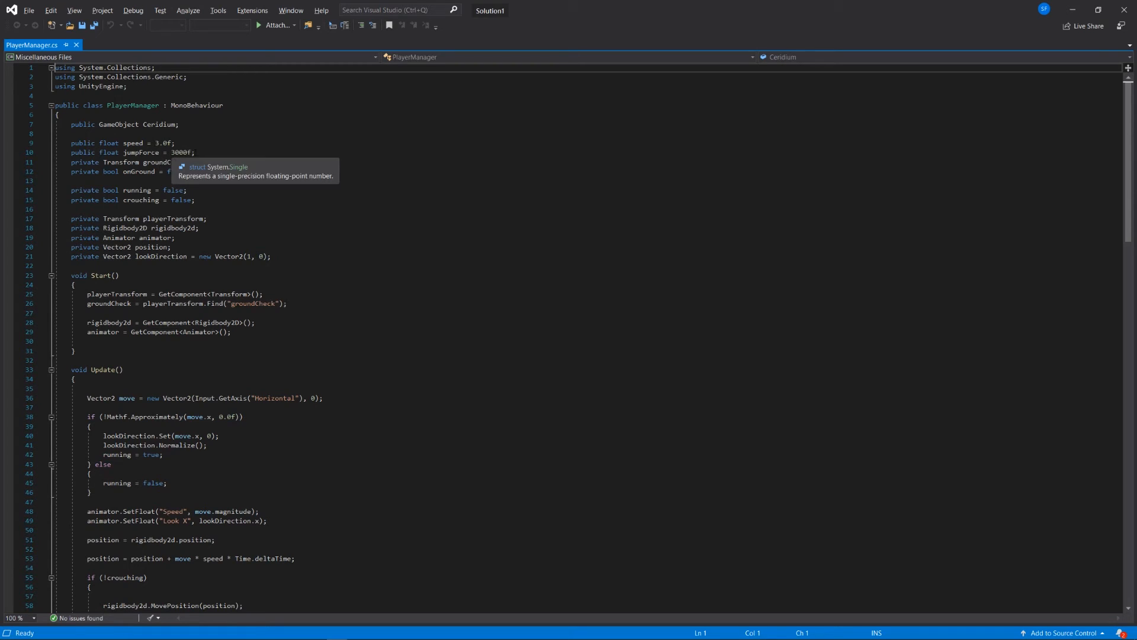
pyautogui.hotkey('alt', 'Tab')
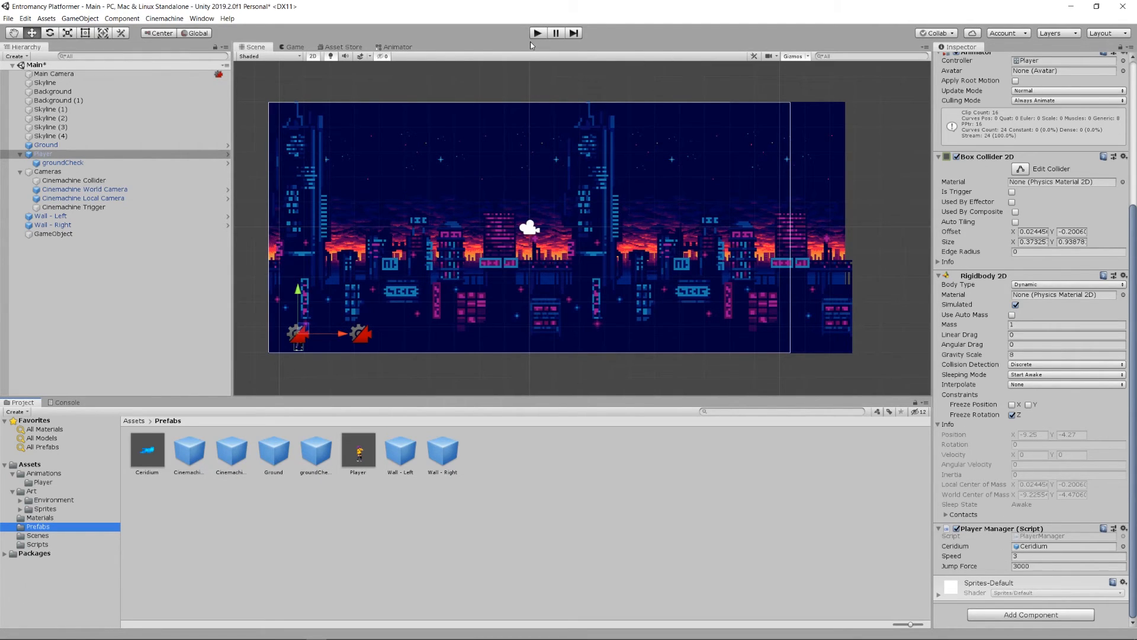
# Start play mode in the Game view and move the player character forward while jumping.
pyautogui.click(305, 48)
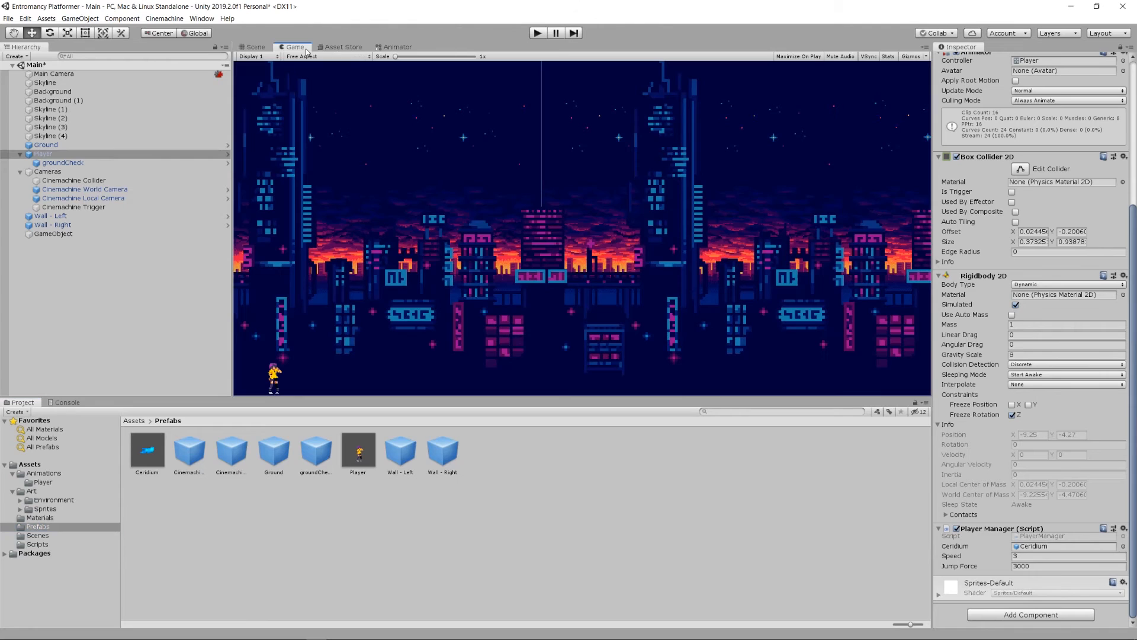
pyautogui.click(535, 36)
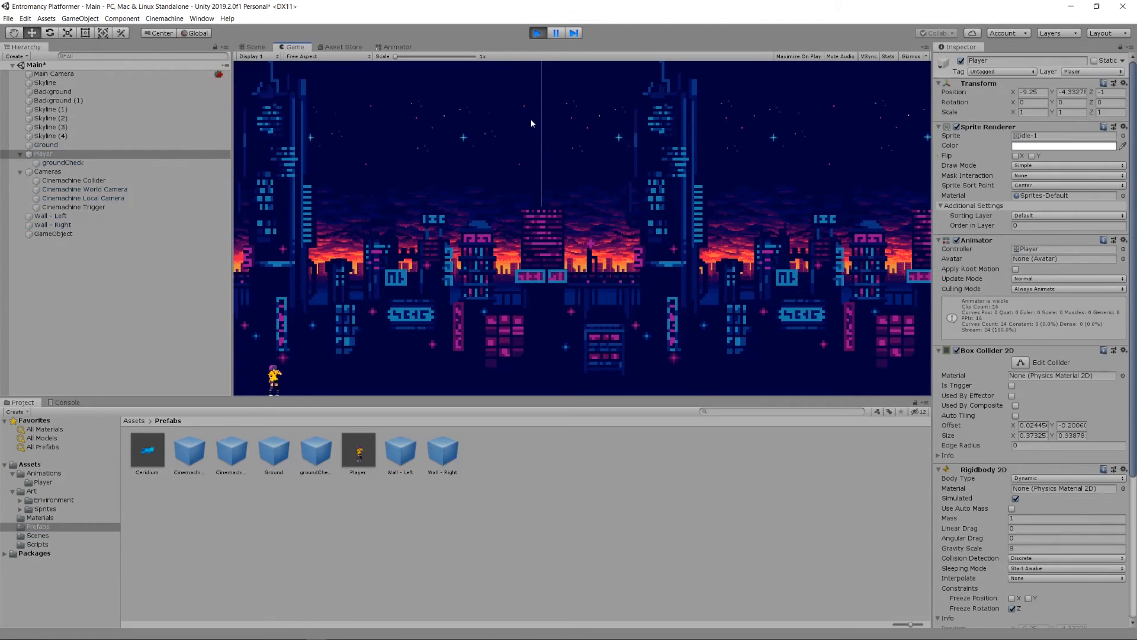
pyautogui.press('d')
pyautogui.press('space')
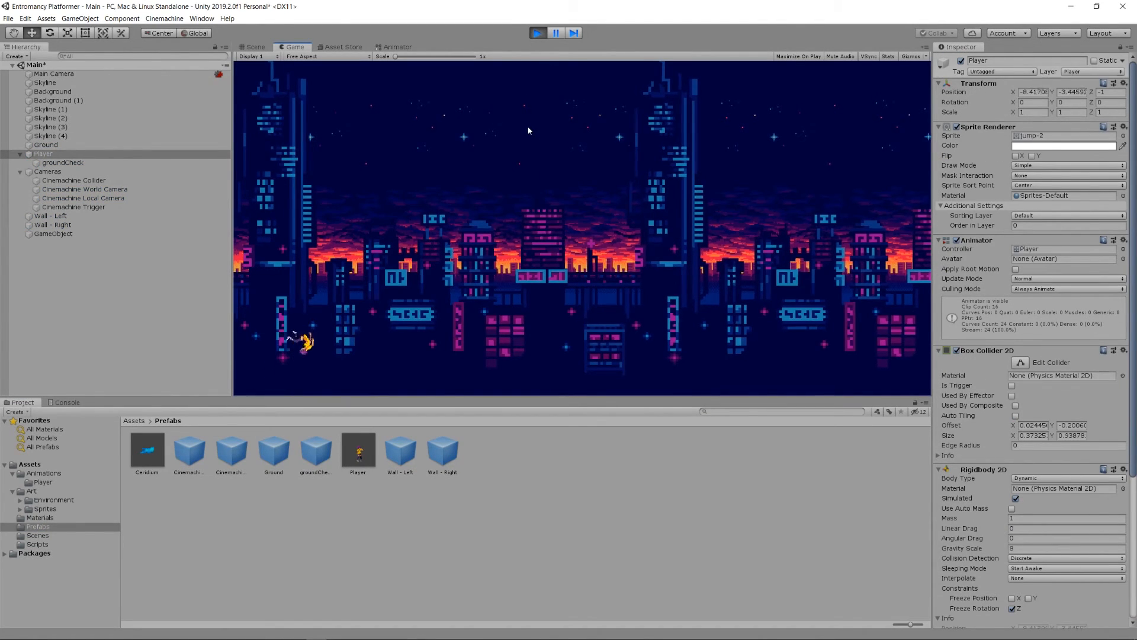
pyautogui.press('space')
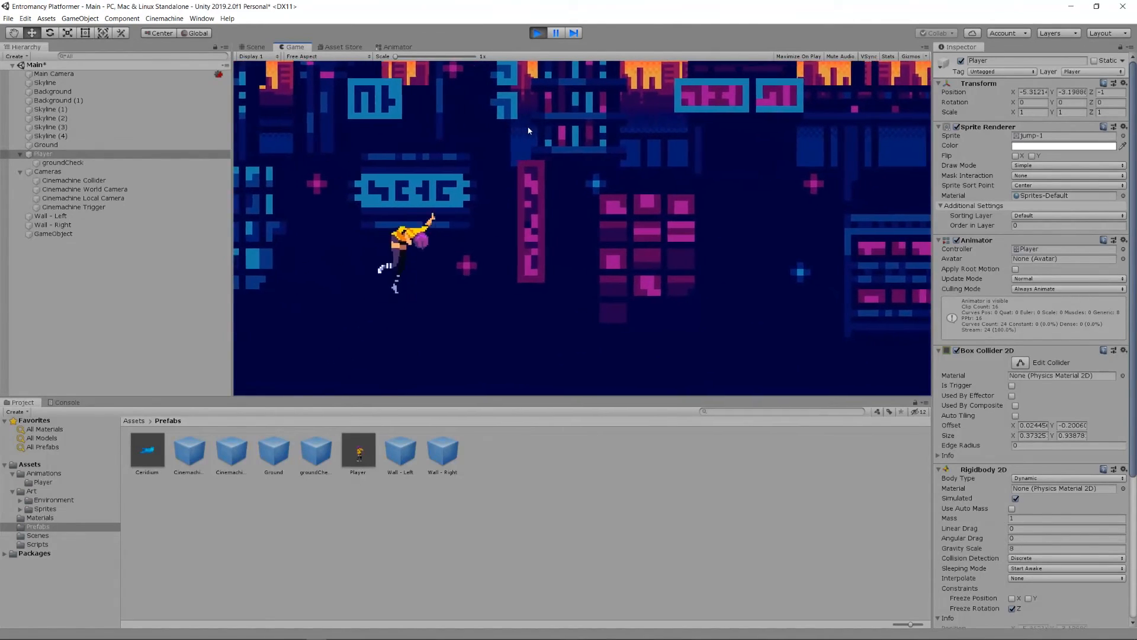
# Set the Speed of the Player's Player Manager script to 20 while the game is running.
pyautogui.scroll(-5, 964, 251)
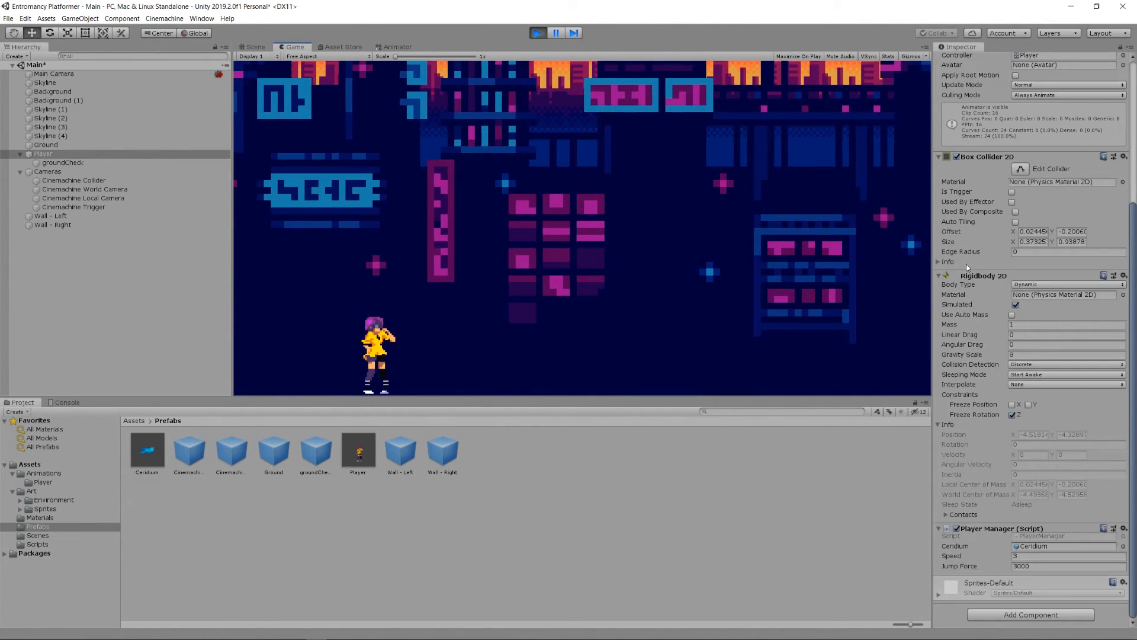
pyautogui.click(1048, 567)
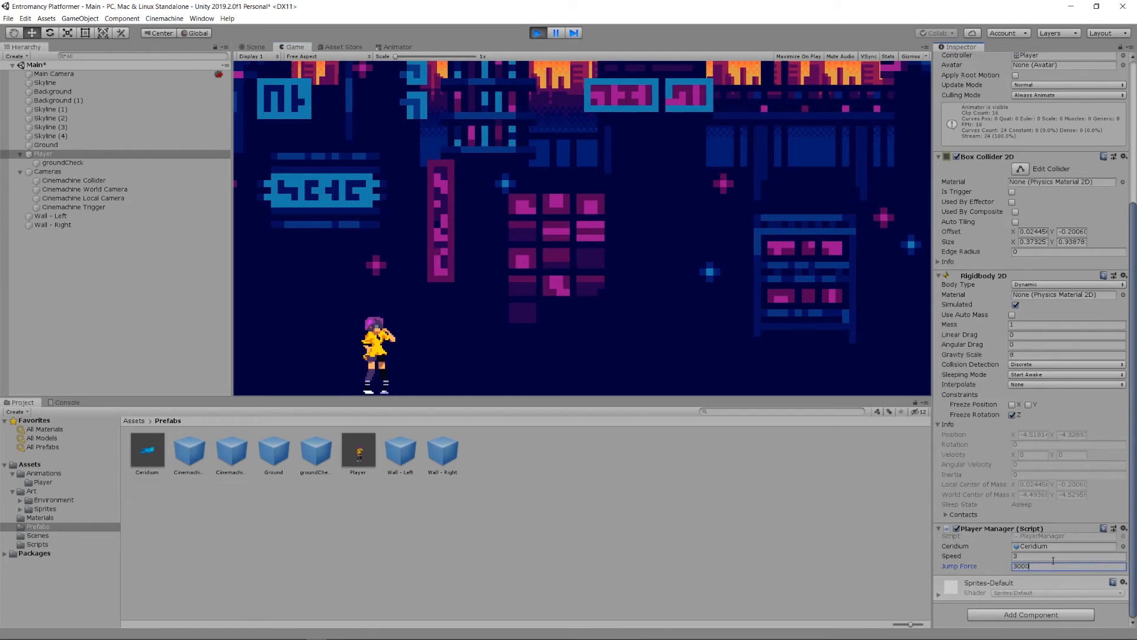
pyautogui.hotkey('shift', 'Tab')
pyautogui.write('20')
pyautogui.click(456, 196)
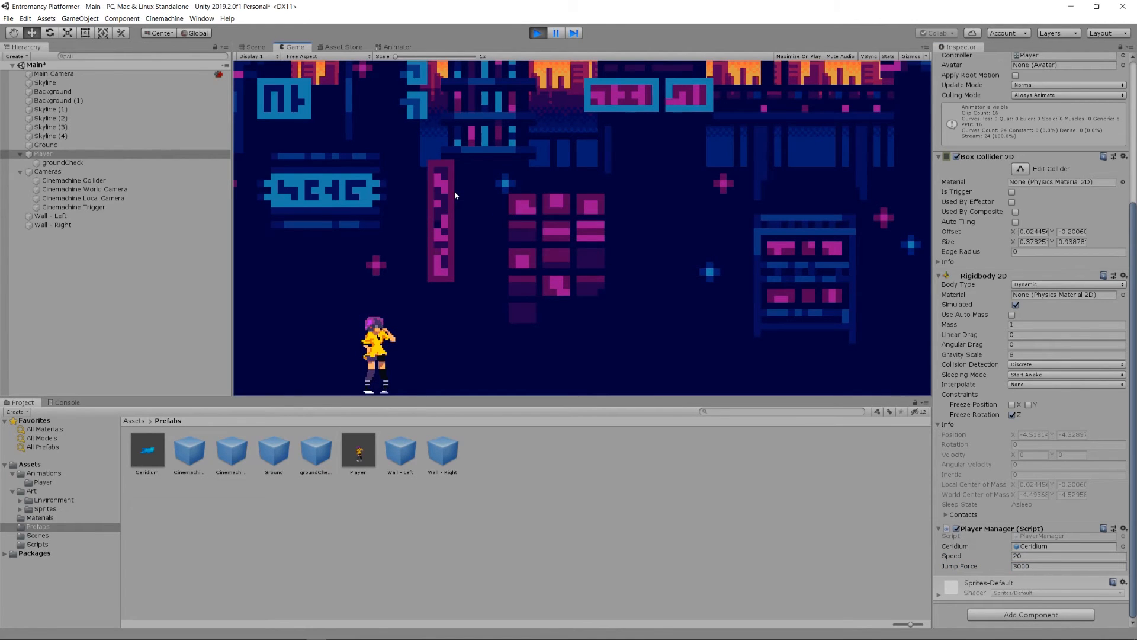
# Test the player's running speed by moving the character back and forth through the level with a jump.
pyautogui.press('Right')
pyautogui.press('Right')
pyautogui.press('Left')
pyautogui.press('Right')
pyautogui.press('Left')
pyautogui.press('Right')
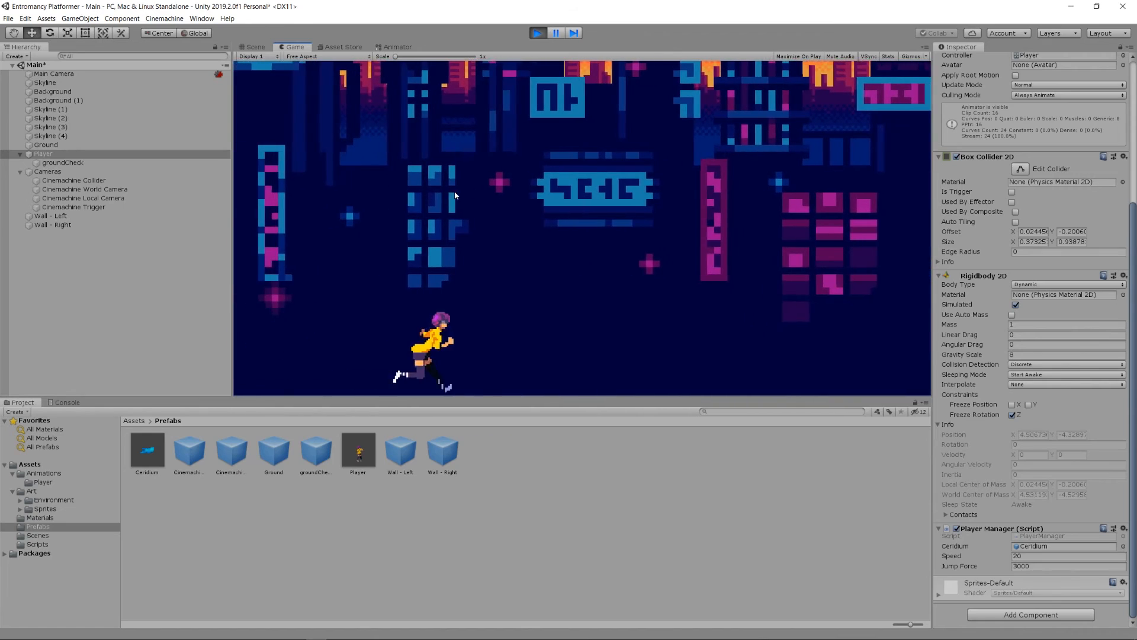
pyautogui.press('space')
pyautogui.press('Left')
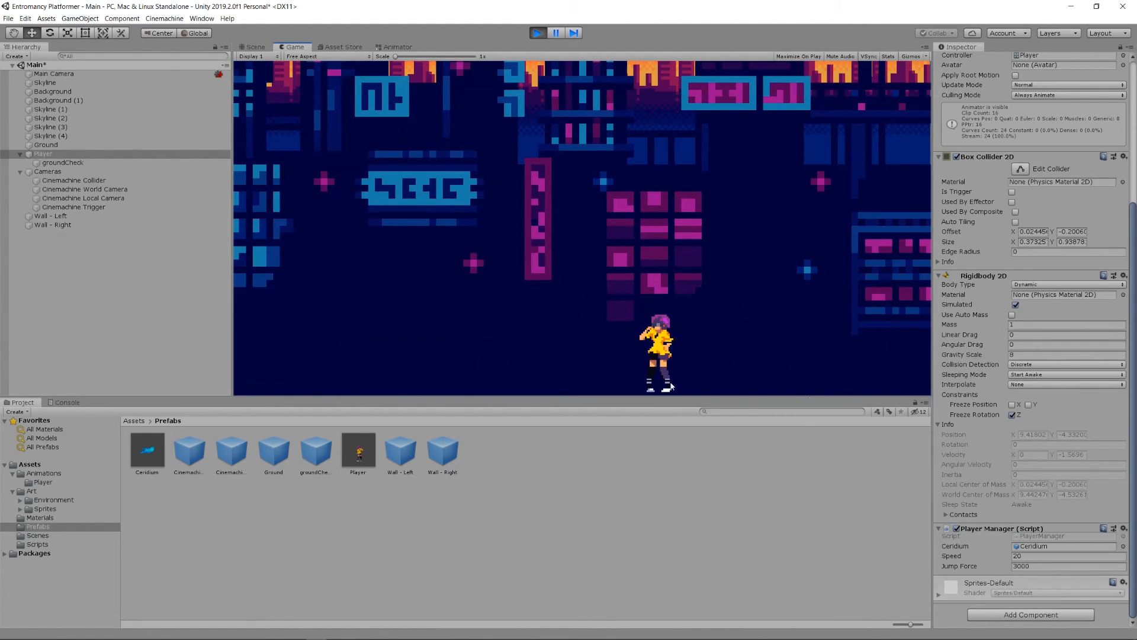
# Set the Player Manager's Jump Force to 5000 and return focus to the running game.
pyautogui.click(1036, 565)
pyautogui.write('5000')
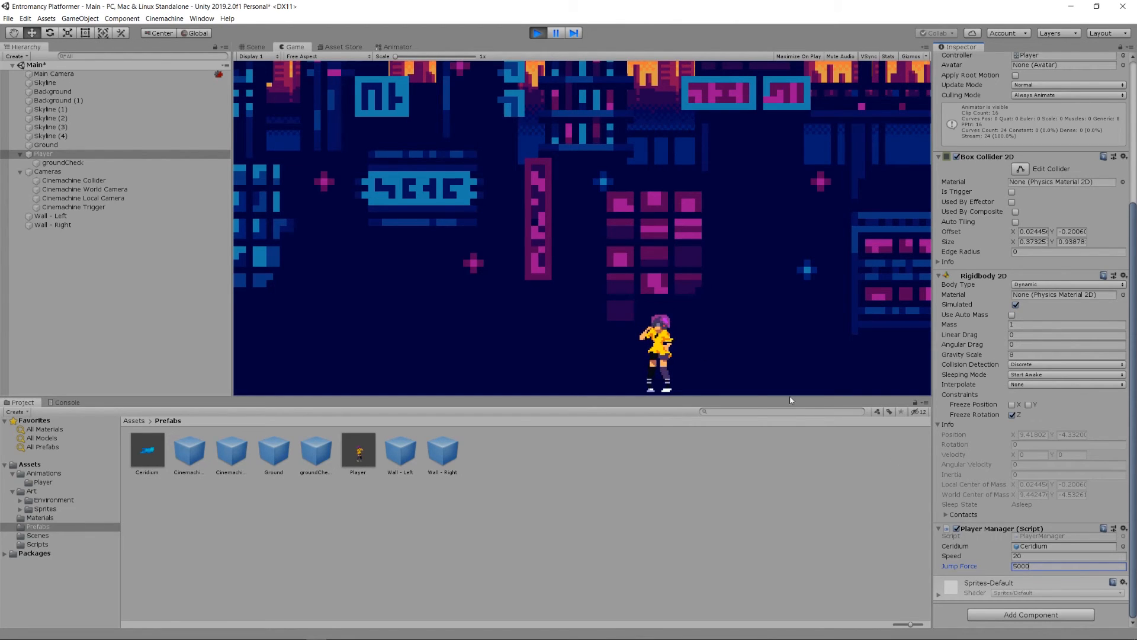
pyautogui.click(489, 219)
# Test the player's jump height with several jumps in both directions, and stop play mode.
pyautogui.press('Left')
pyautogui.press('space')
pyautogui.press('Right')
pyautogui.press('space')
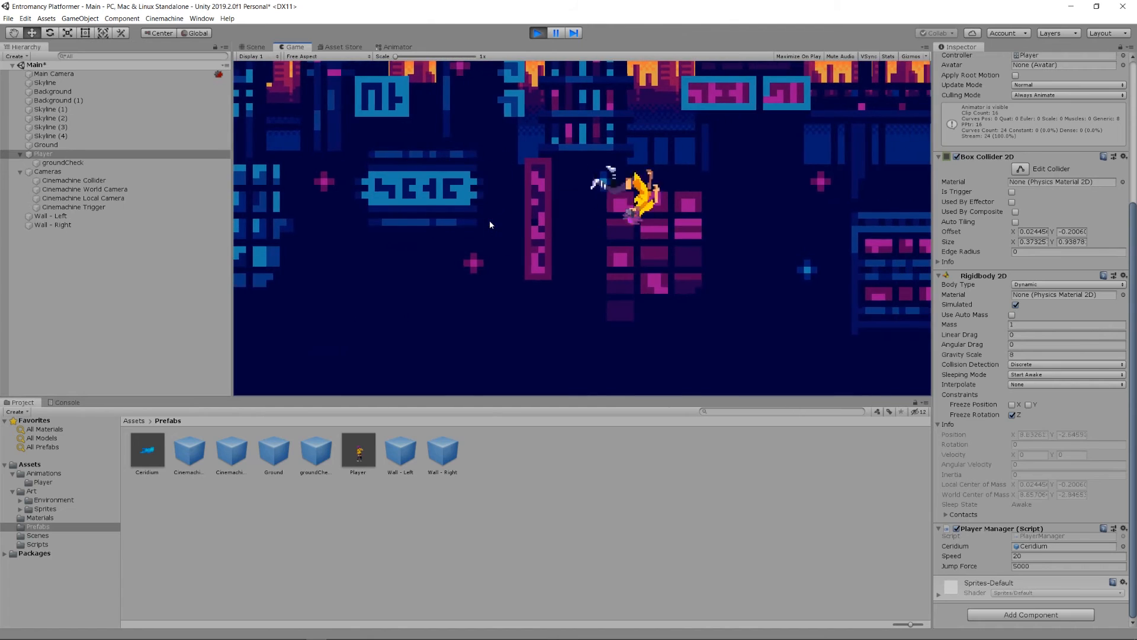
pyautogui.press('Left')
pyautogui.press('Right')
pyautogui.press('space')
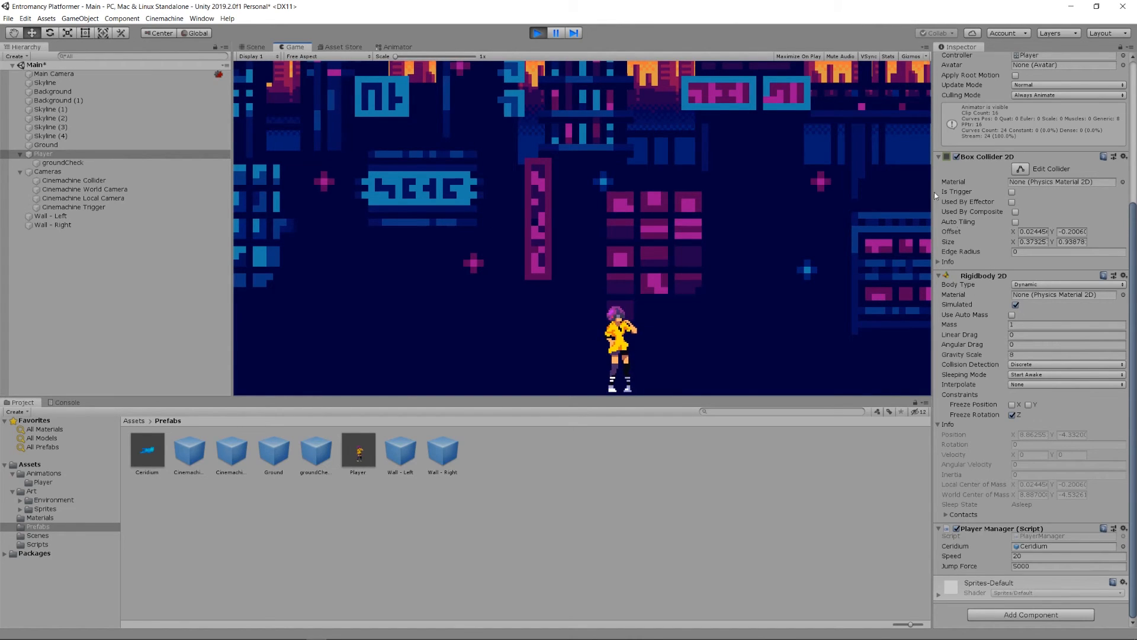
pyautogui.click(536, 33)
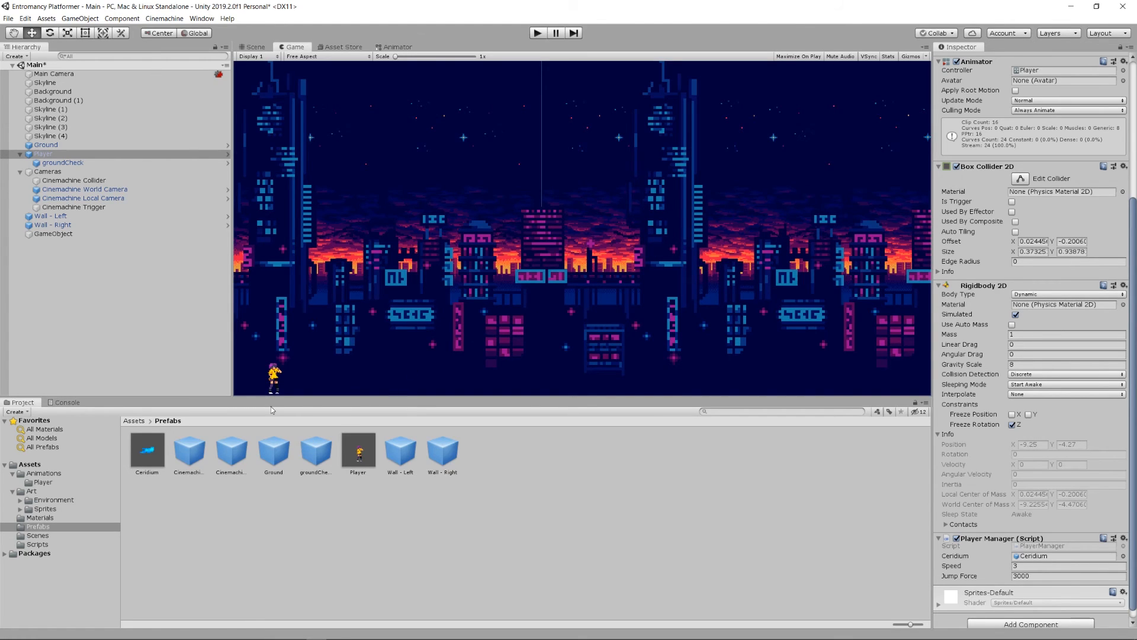
# Create a prefab from the scene's GameObject in the Prefabs folder and select the new prefab asset.
pyautogui.click(57, 225)
pyautogui.click(58, 234)
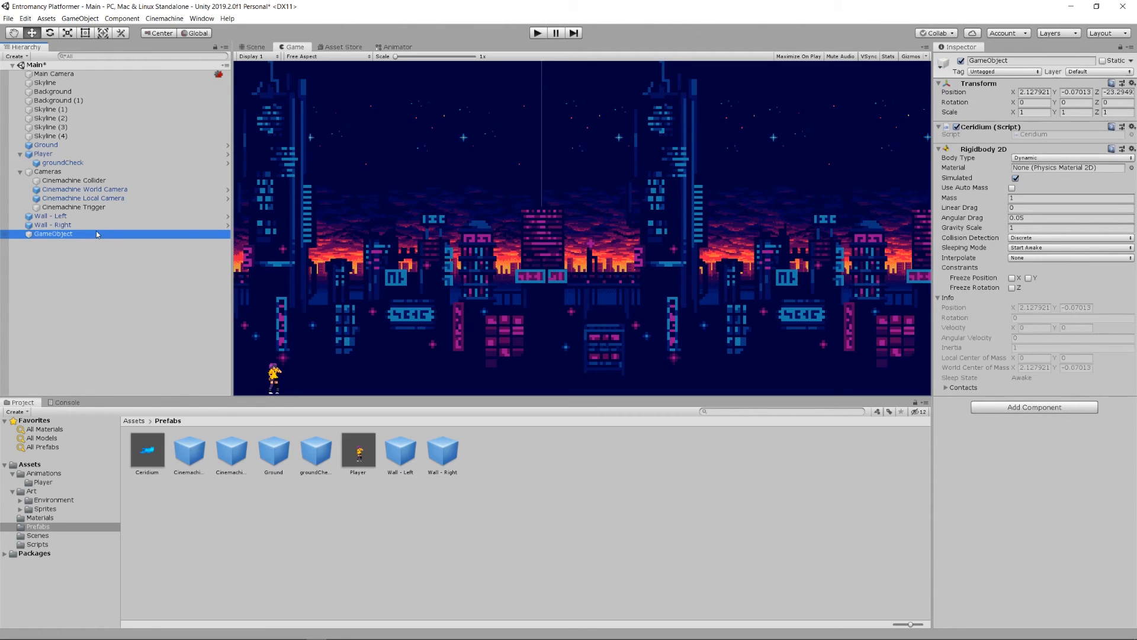
pyautogui.moveTo(102, 235); pyautogui.dragTo(233, 487)
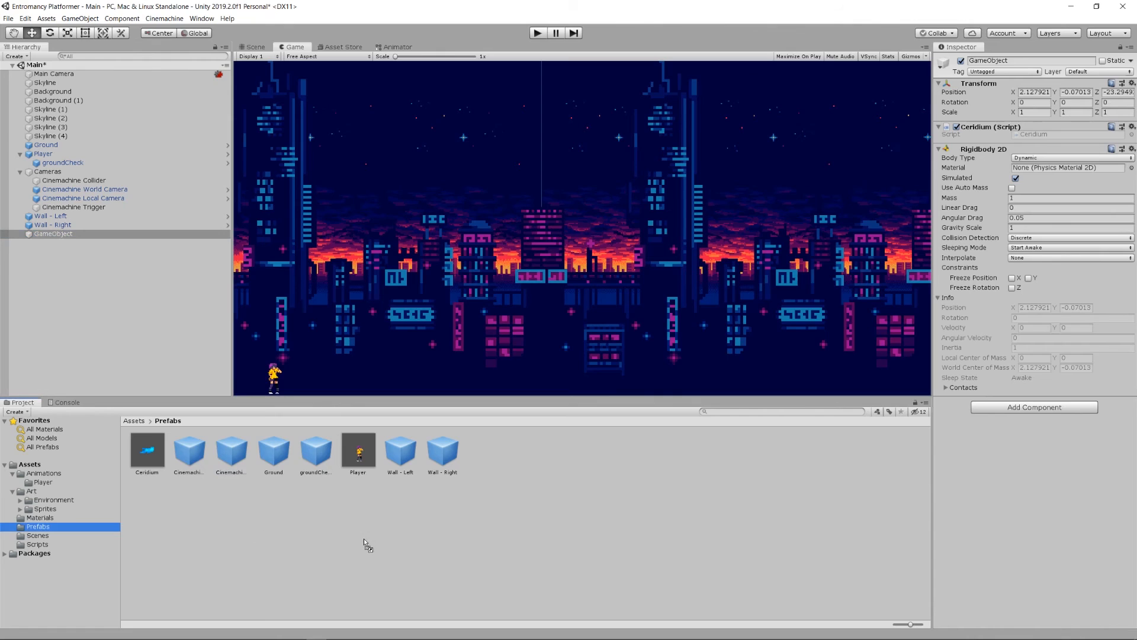
pyautogui.moveTo(170, 552); pyautogui.dragTo(502, 496)
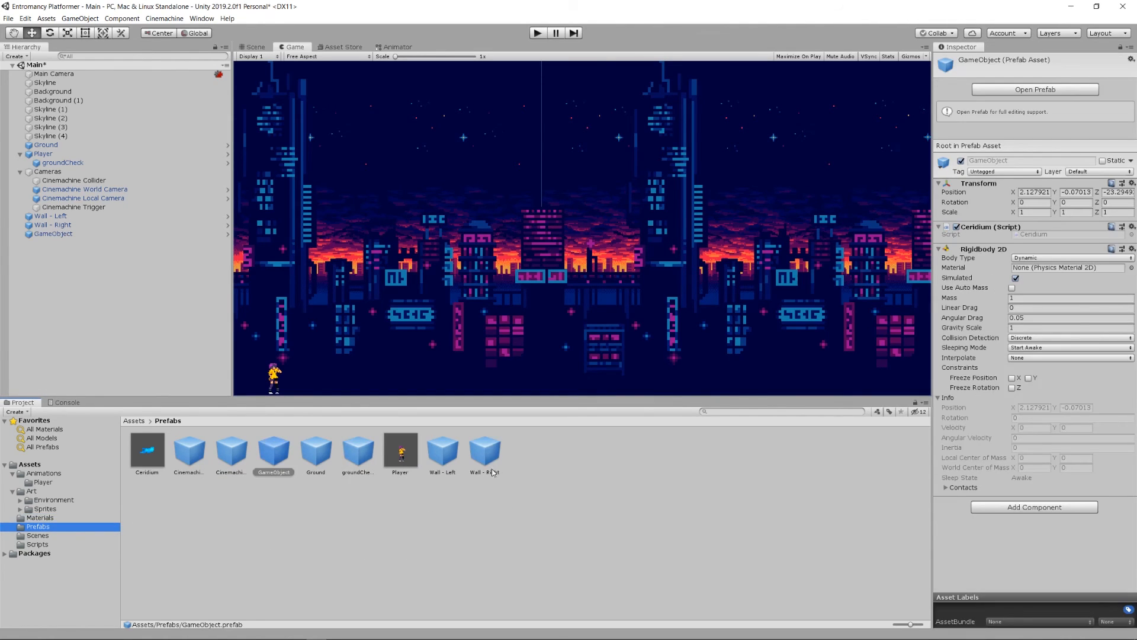
pyautogui.click(276, 465)
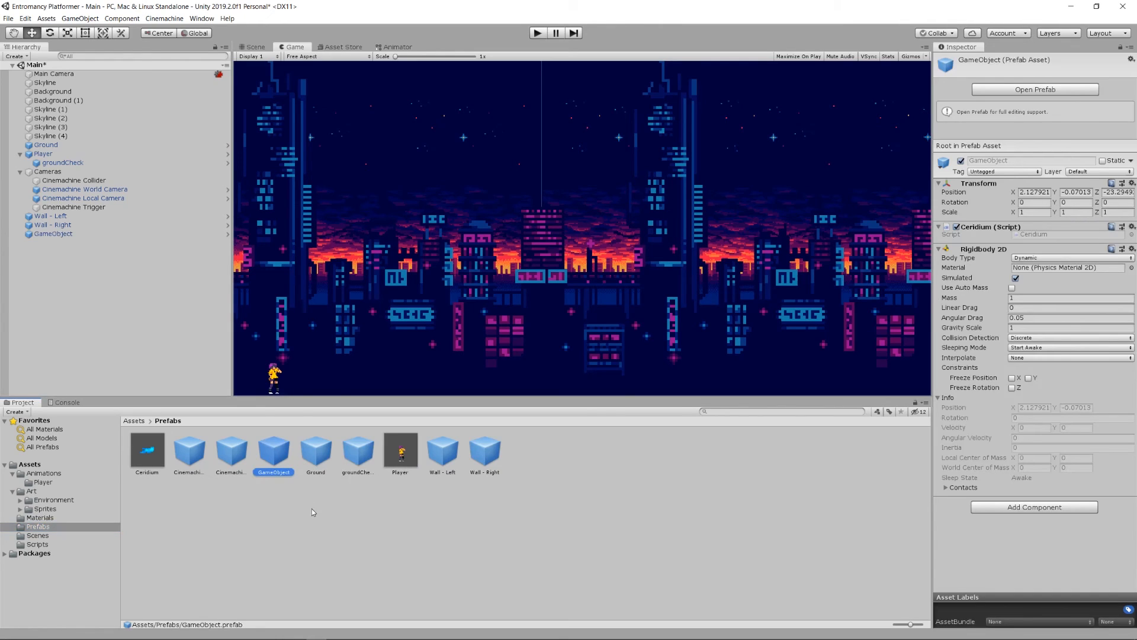